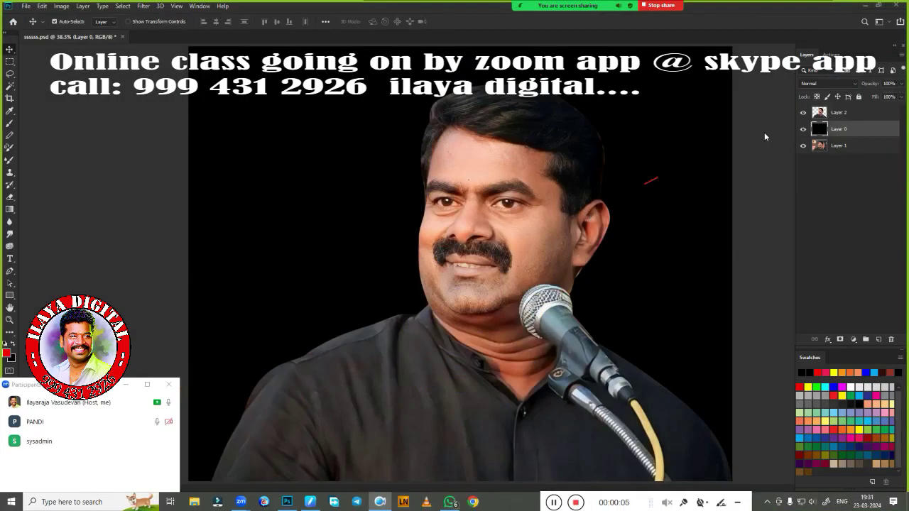
# Step: Duplicate the portrait Layer 2 to create Layer 2 copy
pyautogui.click(558, 269)
pyautogui.hotkey('ctrl', 'j')
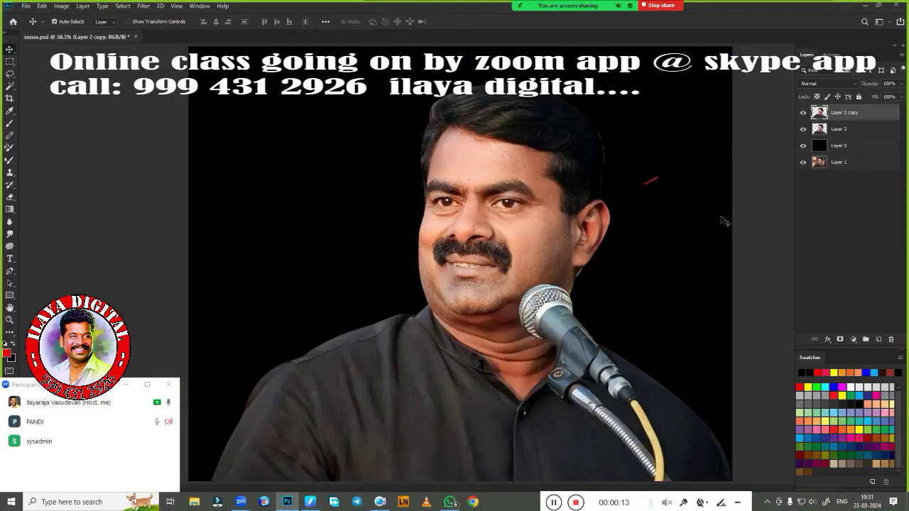
pyautogui.scroll(-2, 534, 230)
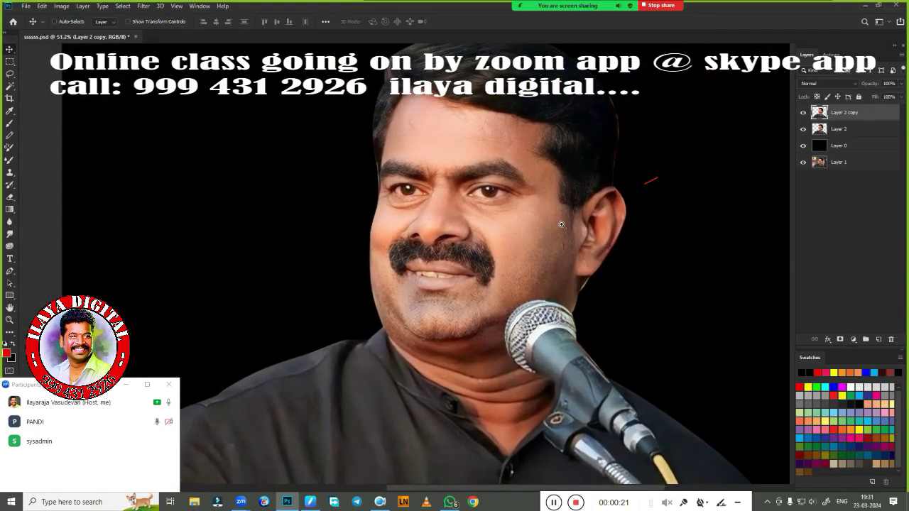
# Step: Apply Camera Raw to the copy: Clarity +31, Shadows +8, Whites +5, Blacks +10
pyautogui.click(142, 7)
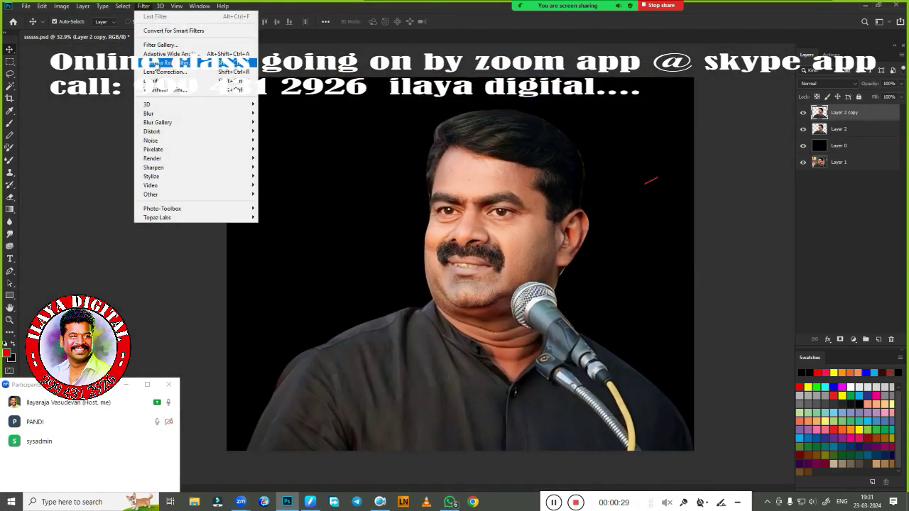
pyautogui.click(160, 62)
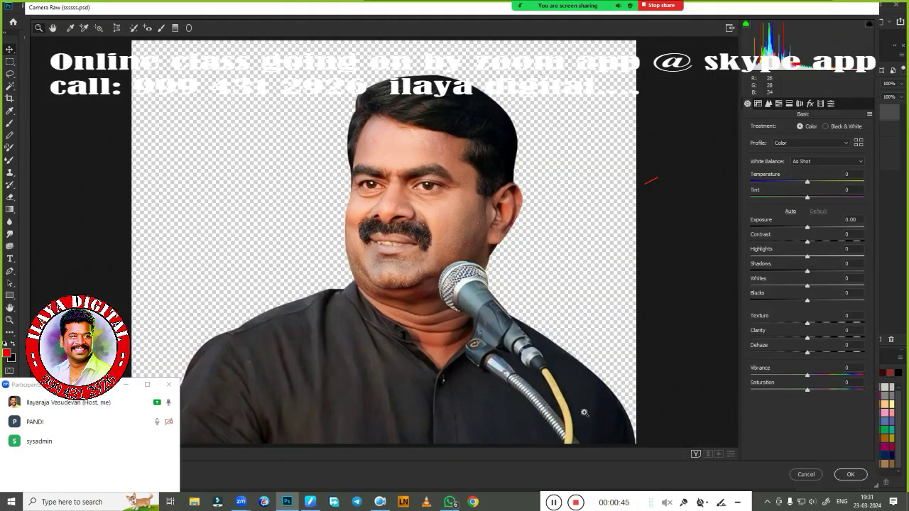
pyautogui.click(602, 354)
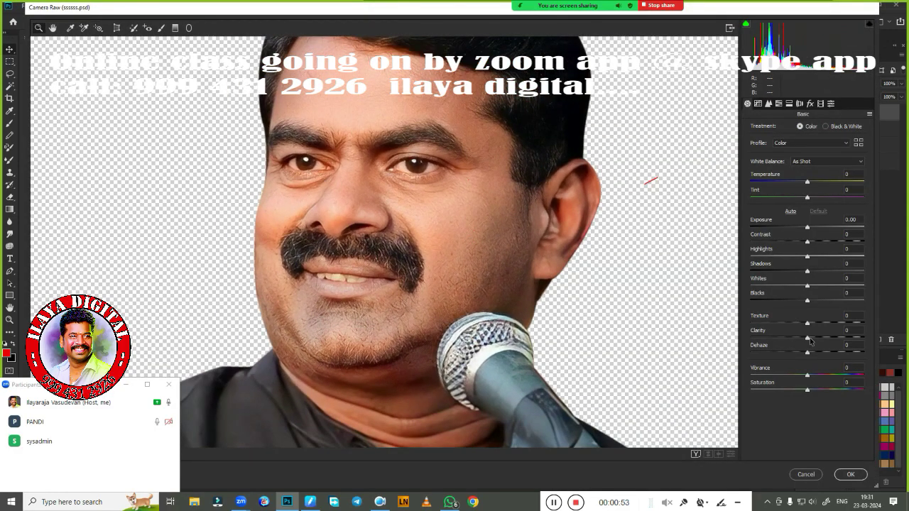
pyautogui.moveTo(807, 338); pyautogui.dragTo(824, 338)
pyautogui.moveTo(806, 271)
pyautogui.mouseDown()
pyautogui.moveTo(780, 271)
pyautogui.moveTo(812, 271)
pyautogui.moveTo(809, 256)
pyautogui.moveTo(795, 285)
pyautogui.moveTo(810, 285)
pyautogui.moveTo(812, 300)
pyautogui.mouseUp()
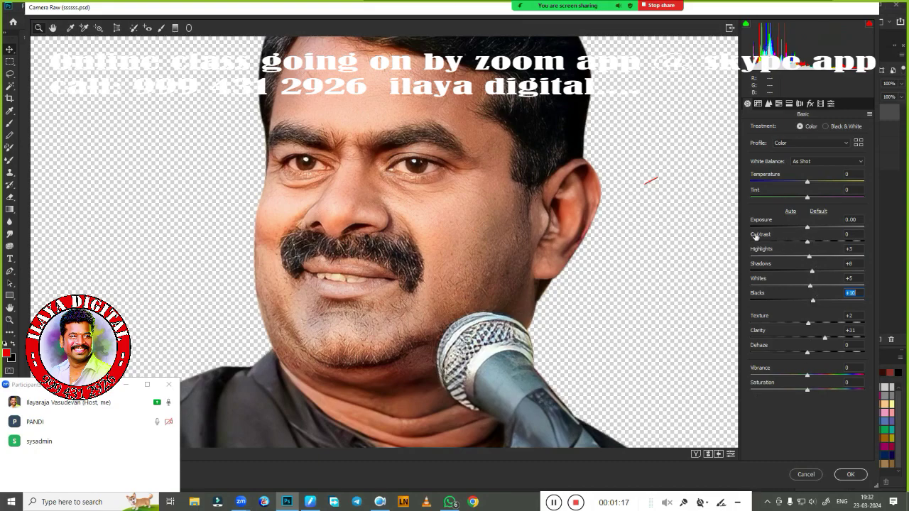
pyautogui.click(850, 474)
# Step: Change Layer 0's black background fill to grey
pyautogui.click(816, 145)
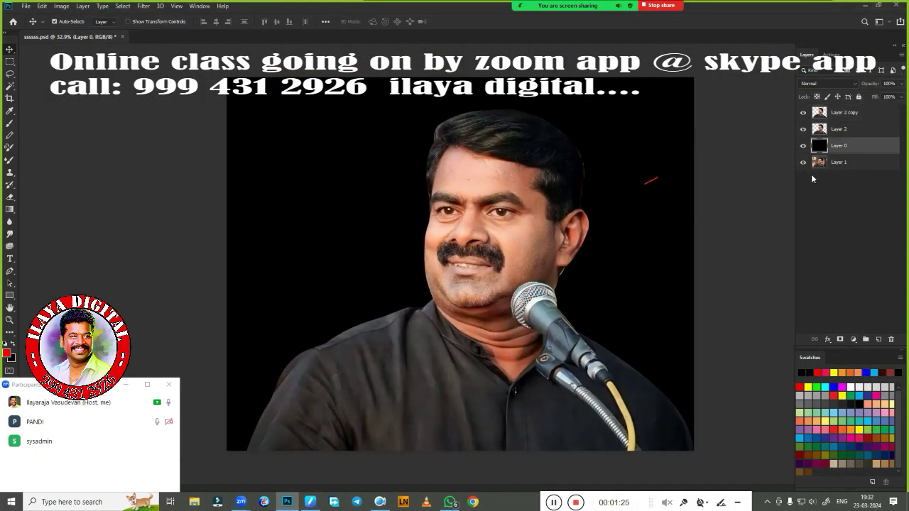
pyautogui.doubleClick(819, 146)
pyautogui.moveTo(767, 142); pyautogui.dragTo(778, 142)
pyautogui.press('Return')
pyautogui.click(810, 112)
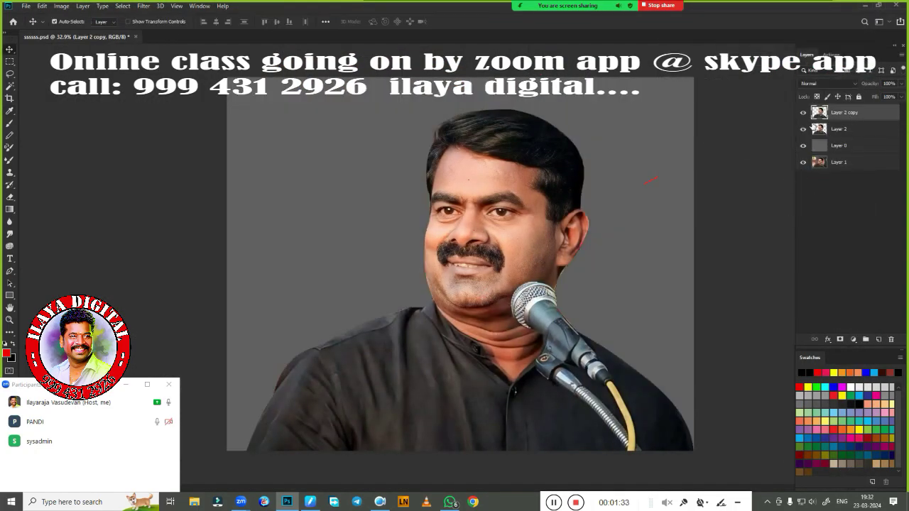
# Step: Apply Selective Color with Reds at Magenta -8 and Yellow +19, checking Whites and Blacks
pyautogui.click(61, 6)
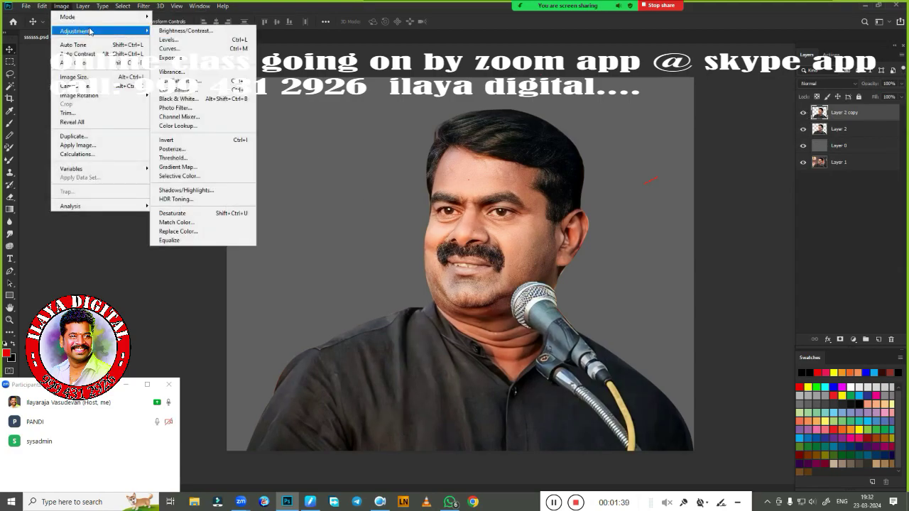
pyautogui.click(191, 178)
pyautogui.scroll(2, 562, 300)
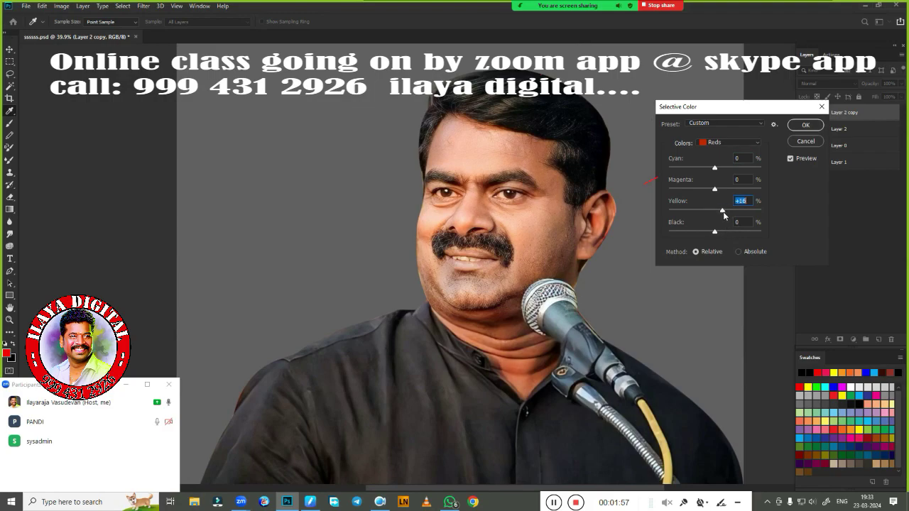
pyautogui.write('0')
pyautogui.scroll(4, 587, 212)
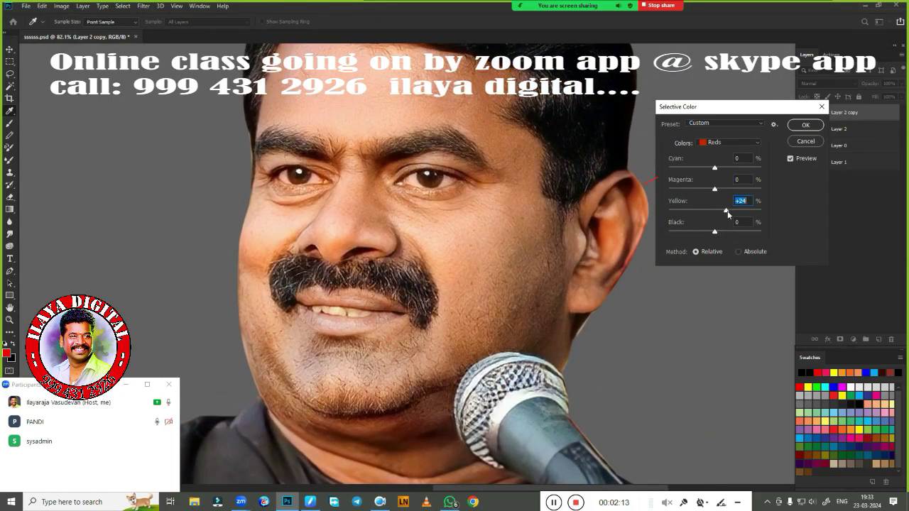
pyautogui.moveTo(735, 191); pyautogui.dragTo(712, 192)
pyautogui.click(727, 142)
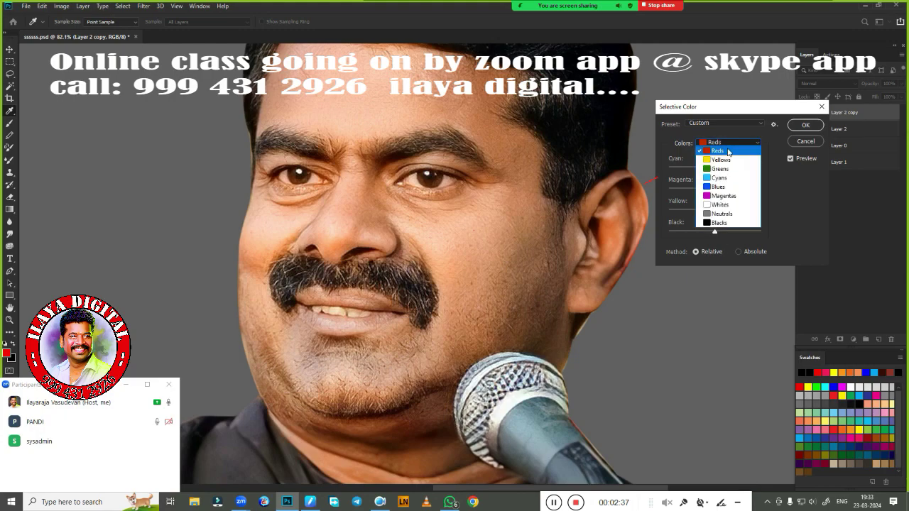
pyautogui.click(715, 212)
pyautogui.click(728, 142)
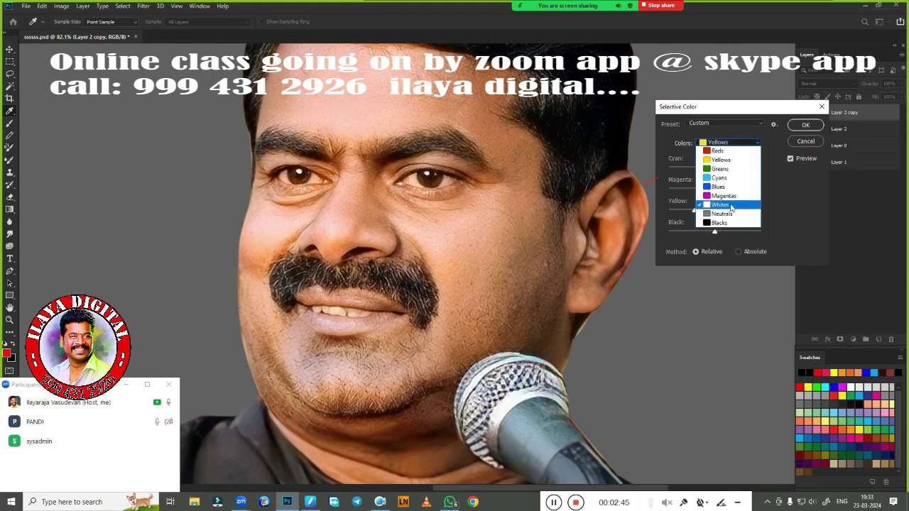
pyautogui.click(721, 230)
pyautogui.click(806, 124)
# Step: Compare the edit with the original, then apply Color Balance with Yellow-Blue at -10
pyautogui.press('v')
pyautogui.hotkey('ctrl', '0')
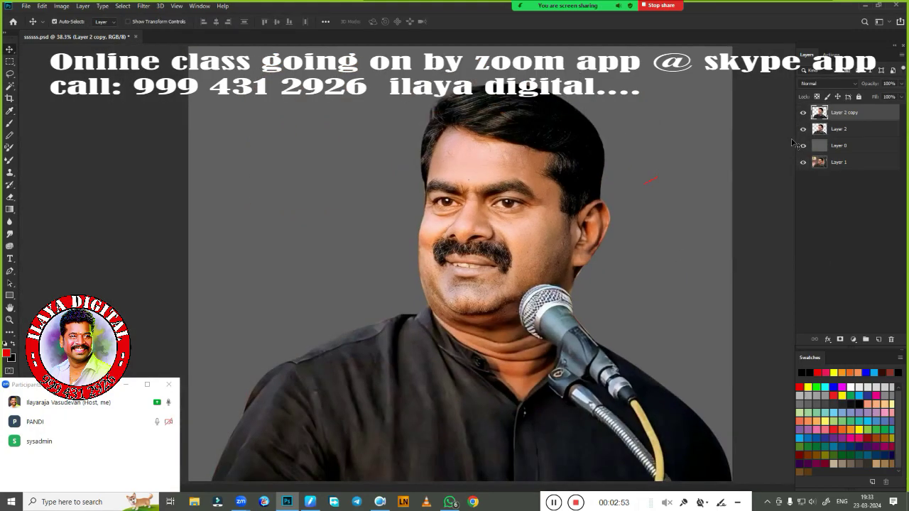
pyautogui.click(803, 113)
pyautogui.click(803, 113)
pyautogui.click(803, 113)
pyautogui.click(803, 113)
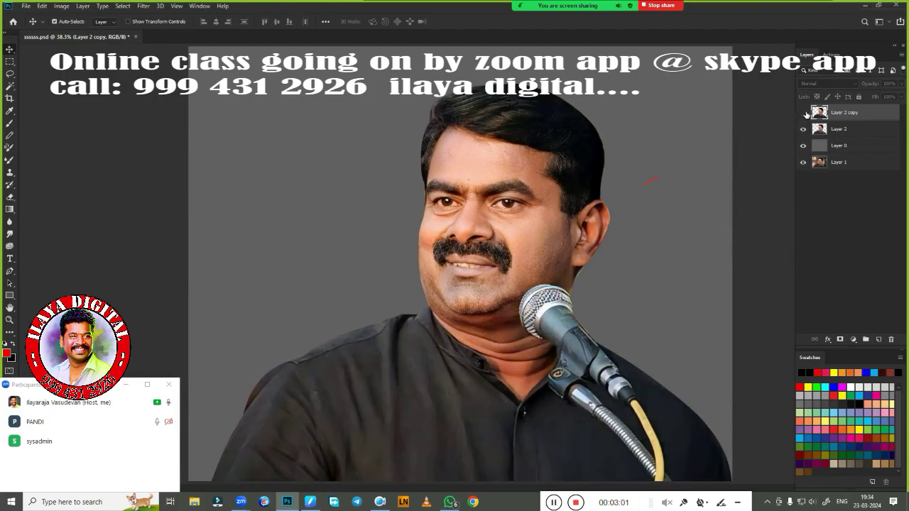
pyautogui.click(803, 113)
pyautogui.click(803, 113)
pyautogui.hotkey('ctrl', '+')
pyautogui.hotkey('ctrl', 'b')
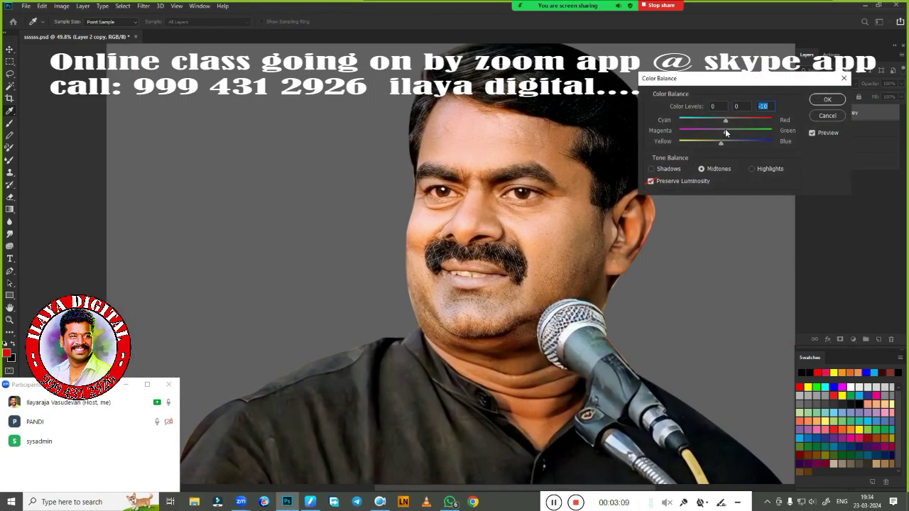
pyautogui.press('Return')
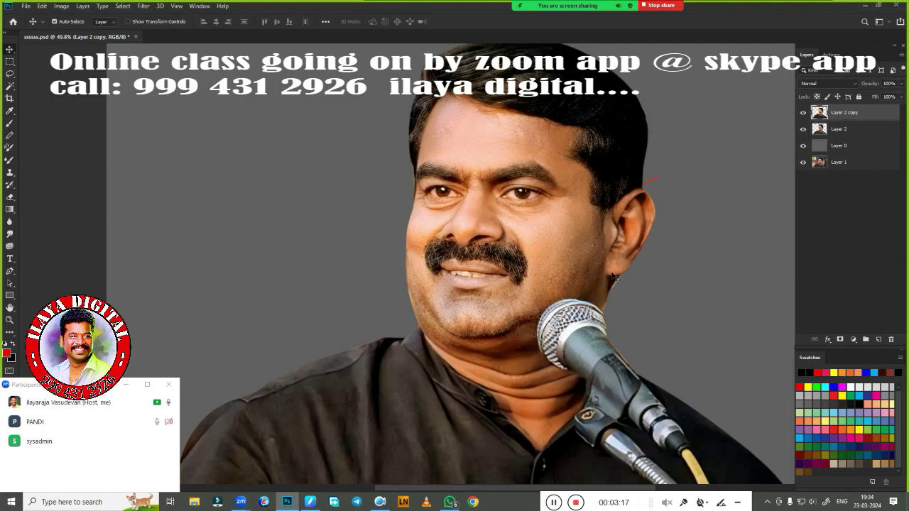
# Step: Duplicate the portrait to Layer 2 copy 2 and add an empty Layer 3 above it
pyautogui.hotkey('ctrl', 'j')
pyautogui.click(878, 339)
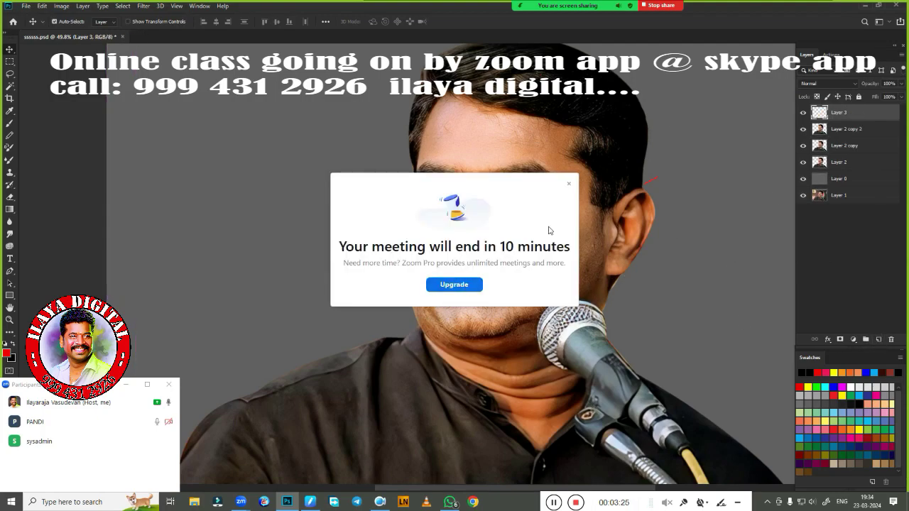
pyautogui.click(568, 185)
pyautogui.scroll(5, 519, 289)
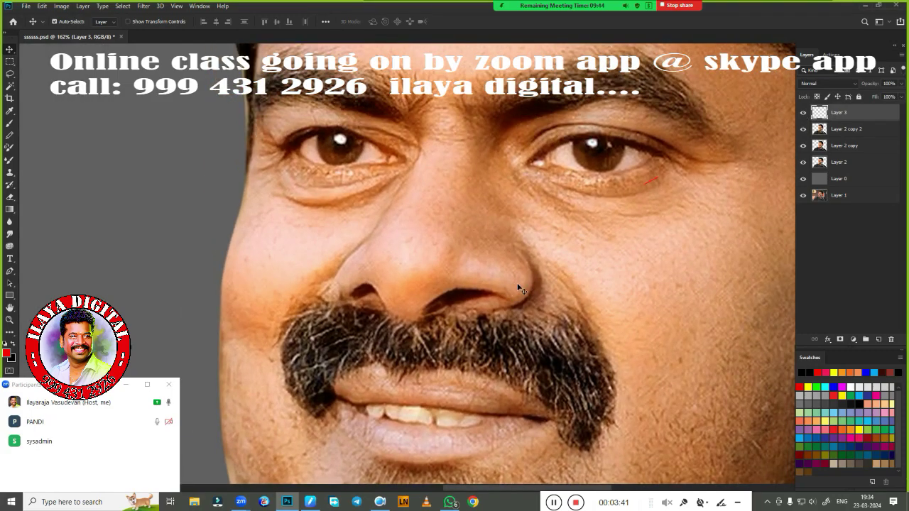
pyautogui.scroll(-3, 519, 289)
pyautogui.scroll(5, 526, 277)
pyautogui.scroll(-1, 529, 267)
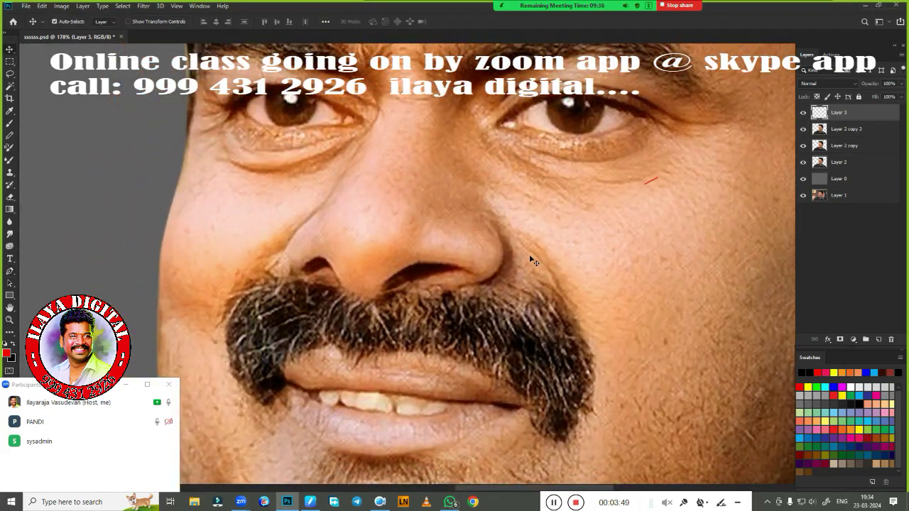
# Step: Load the Very Wet, Light Mix mixer brush and pan over the nose and eyes
pyautogui.press('b')
pyautogui.rightClick(371, 179)
pyautogui.doubleClick(667, 324)
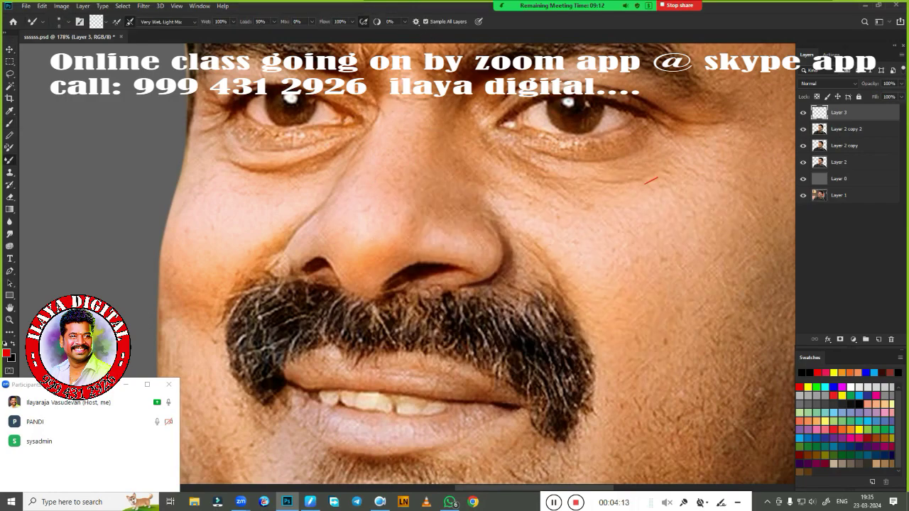
pyautogui.moveTo(400, 293); pyautogui.dragTo(521, 209)
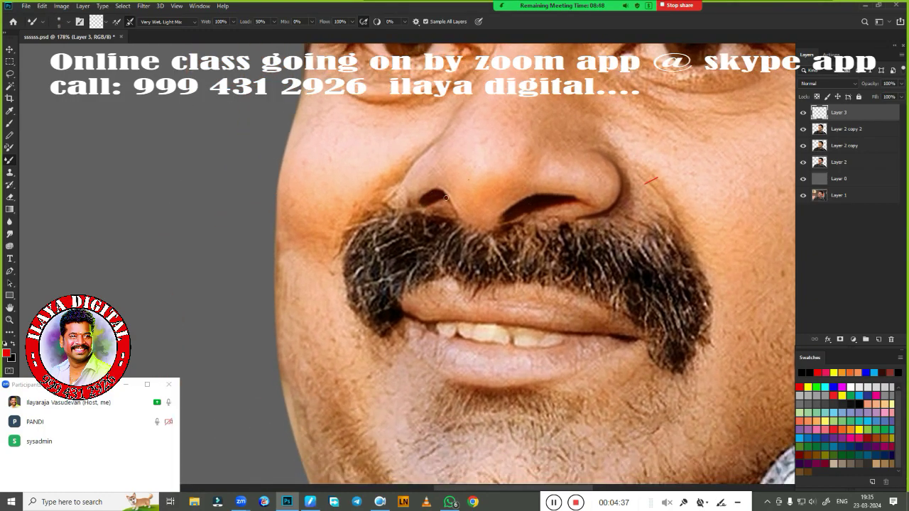
pyautogui.moveTo(428, 159); pyautogui.dragTo(403, 266)
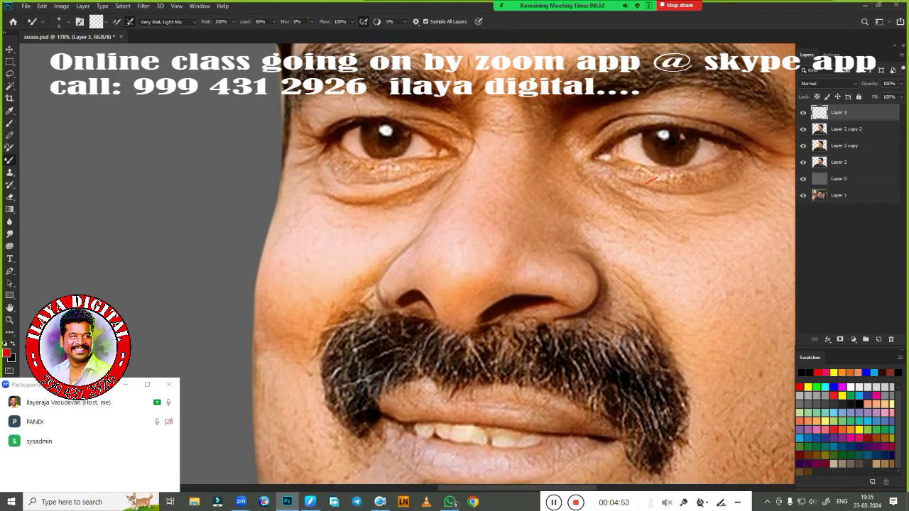
pyautogui.scroll(-3, 650, 180)
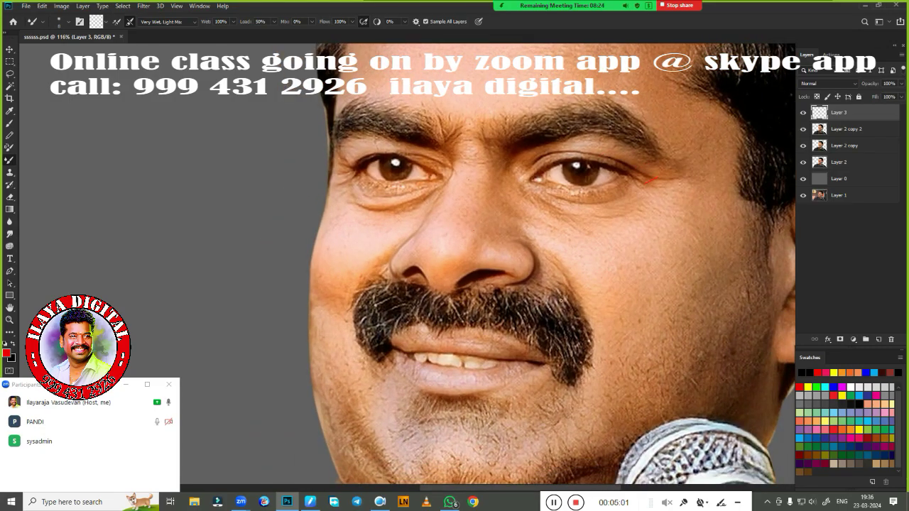
pyautogui.press('p')
pyautogui.scroll(3, 530, 301)
# Step: Draw a pen path beside the right of the nose and turn it into a selection
pyautogui.click(544, 187)
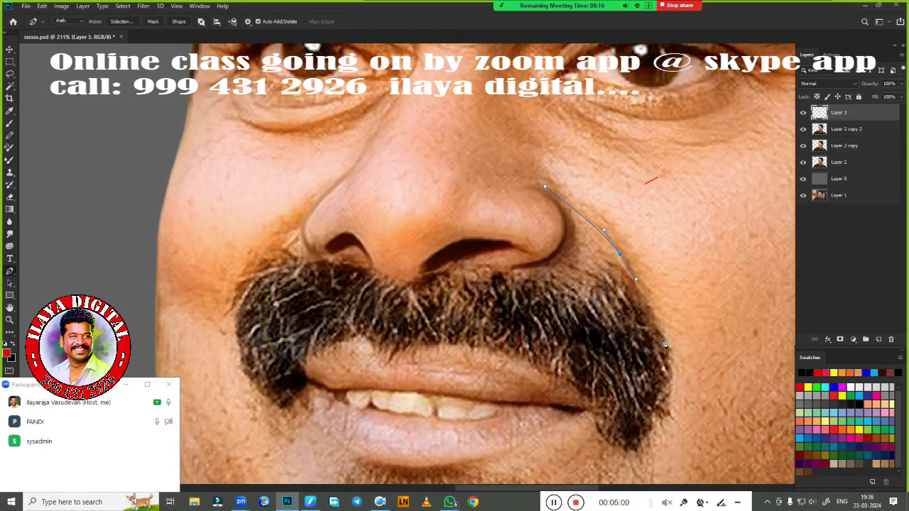
pyautogui.click(474, 381)
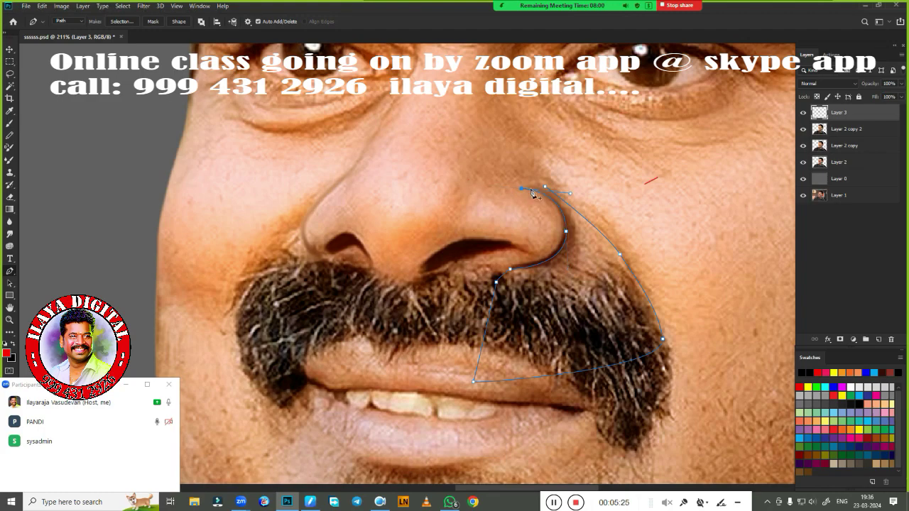
pyautogui.rightClick(576, 250)
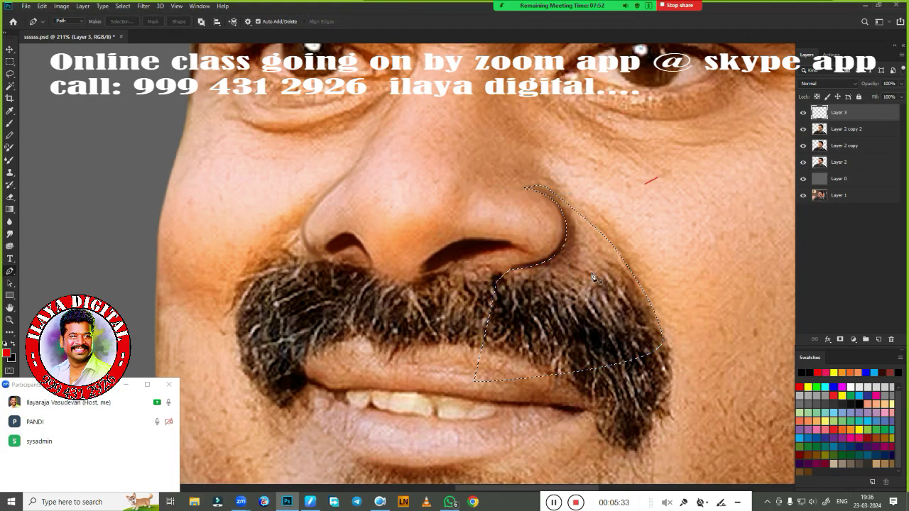
pyautogui.click(591, 272)
# Step: Blend the skin inside the nose-side selection with the mixer brush at size 15, then deselect
pyautogui.press('Return')
pyautogui.press('b')
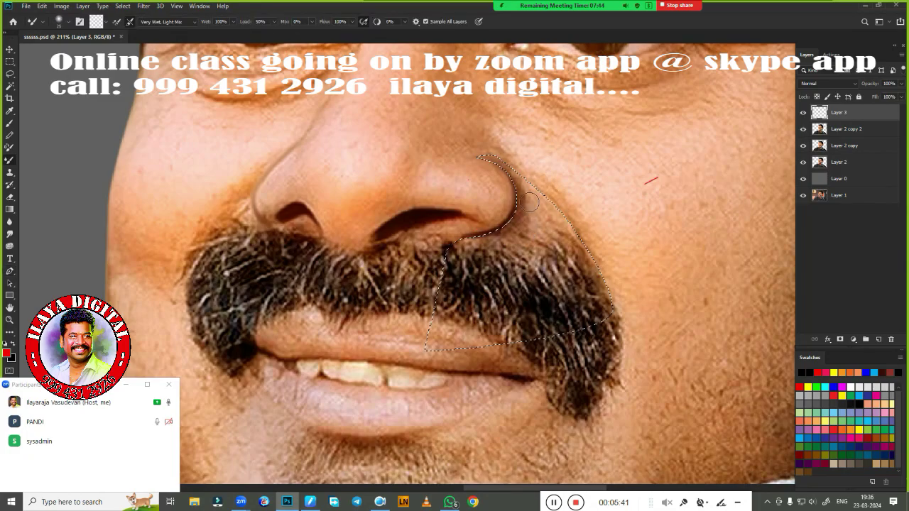
pyautogui.moveTo(506, 161); pyautogui.dragTo(568, 274)
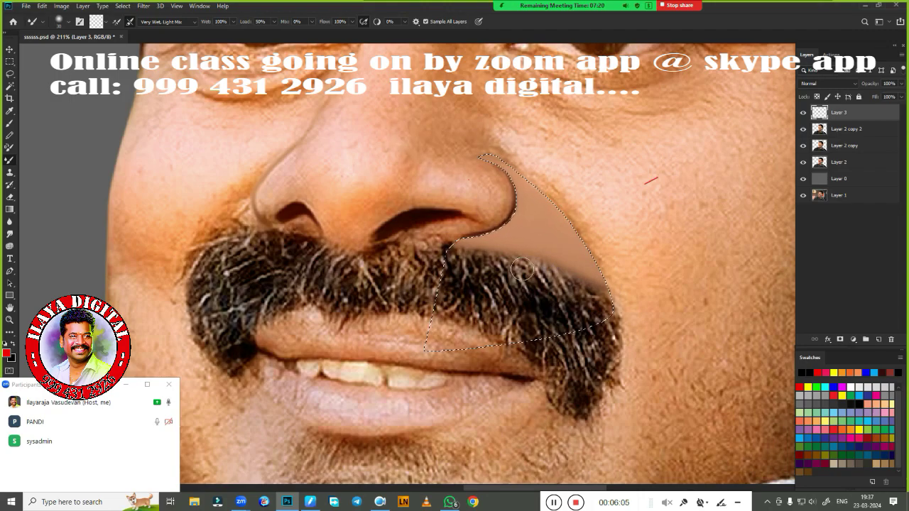
pyautogui.scroll(-1, 533, 426)
pyautogui.moveTo(532, 288); pyautogui.dragTo(522, 250)
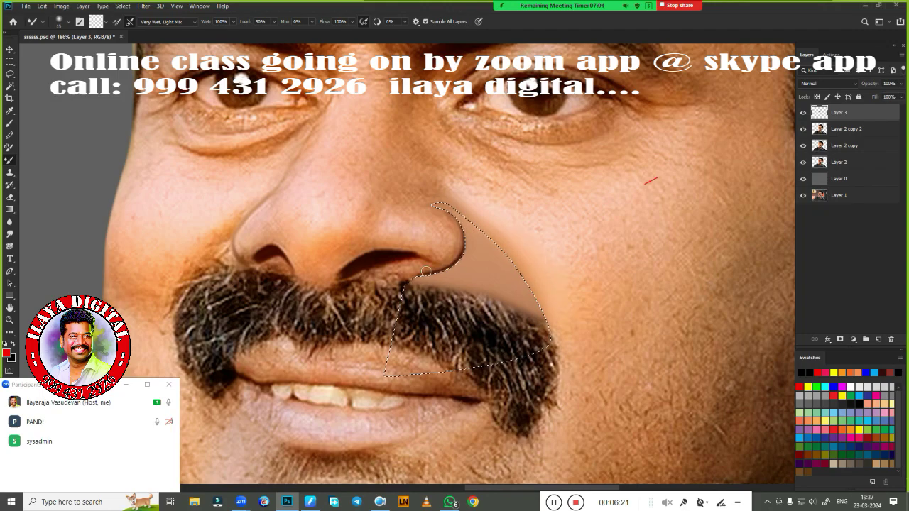
pyautogui.press('[')
pyautogui.press('[')
pyautogui.press('[')
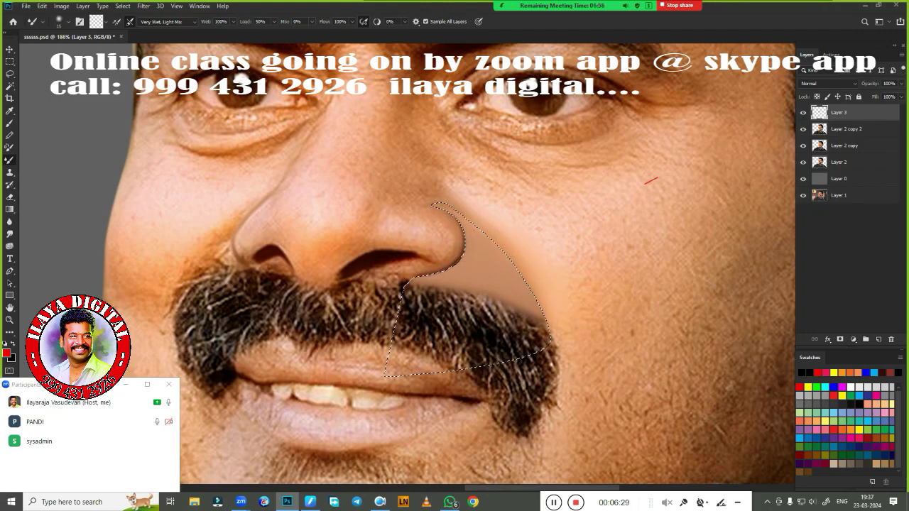
pyautogui.hotkey('ctrl', 'd')
# Step: Hide Layer 2 copy and Layer 2
pyautogui.scroll(-3, 452, 226)
pyautogui.click(803, 146)
pyautogui.click(803, 162)
pyautogui.scroll(2, 497, 284)
# Step: Check the painted strokes, tilt the canvas view and make Layer 3 active
pyautogui.click(847, 179)
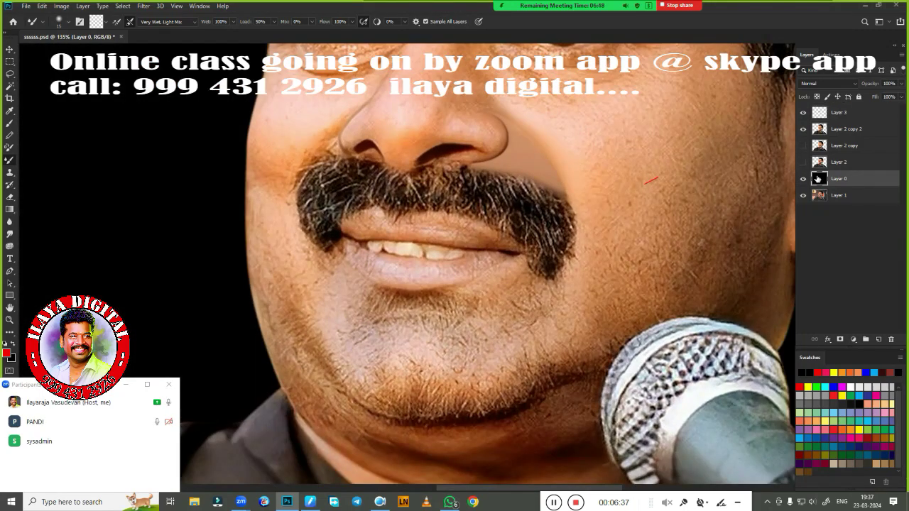
pyautogui.click(803, 129)
pyautogui.click(803, 128)
pyautogui.press('r')
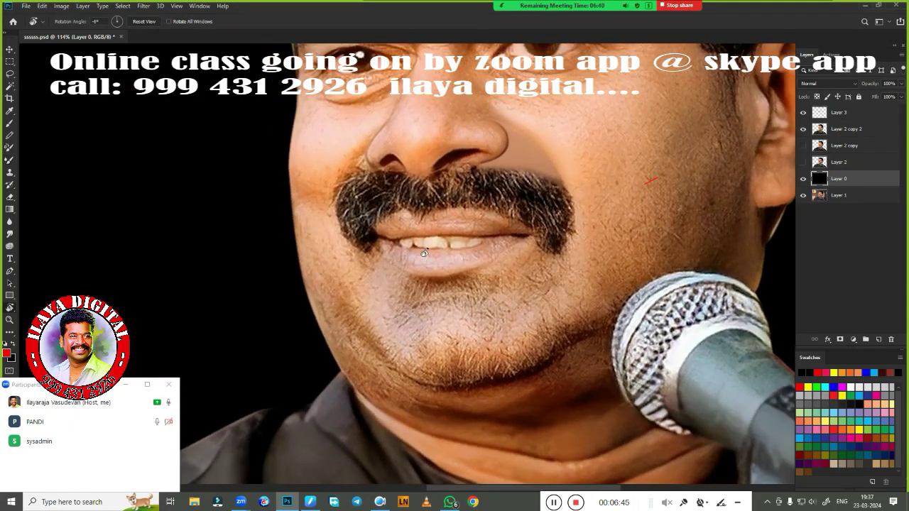
pyautogui.moveTo(497, 298); pyautogui.dragTo(454, 319)
pyautogui.click(11, 197)
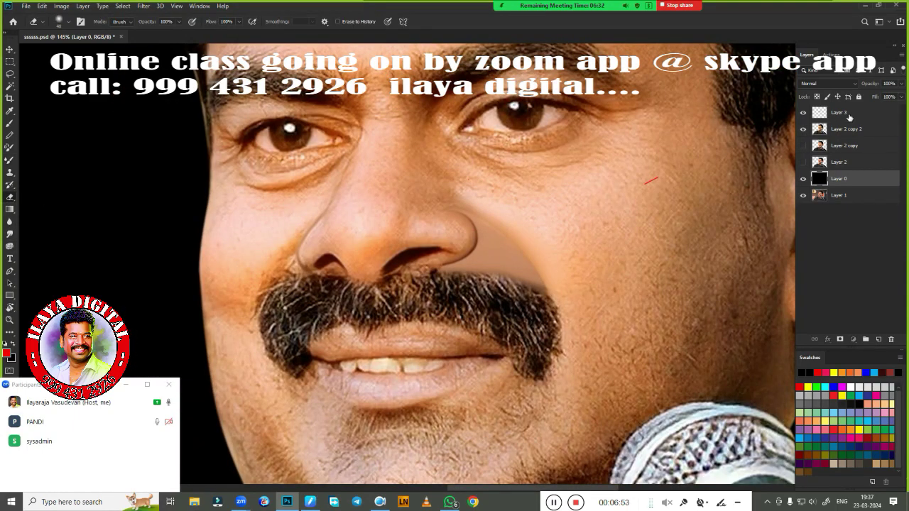
pyautogui.click(848, 115)
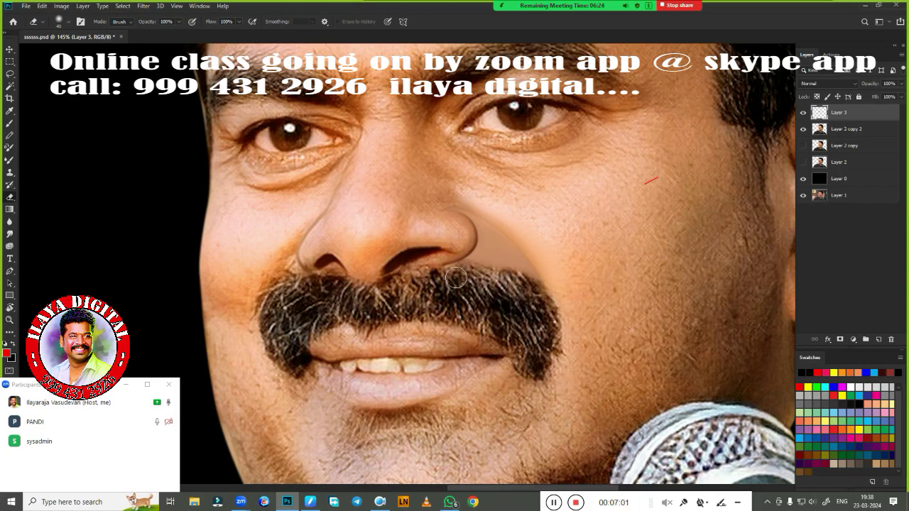
pyautogui.hotkey('ctrl', '0')
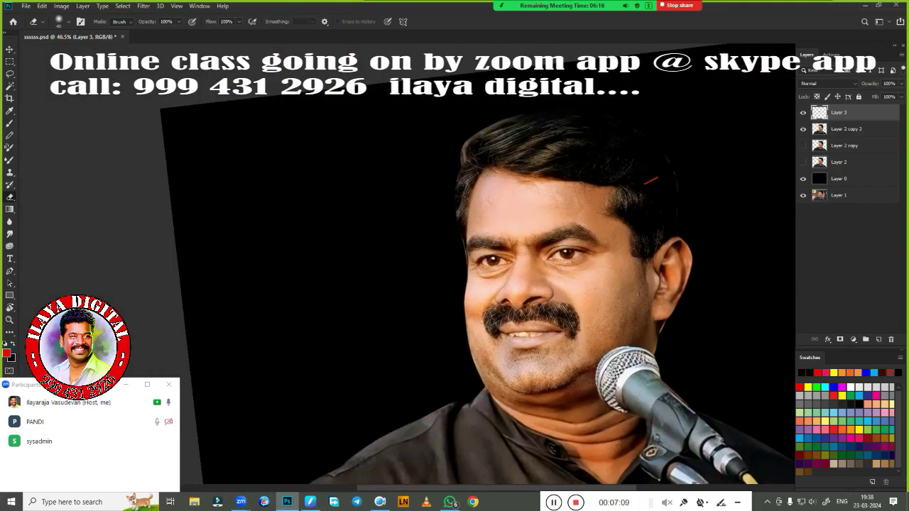
pyautogui.keyDown('alt'); pyautogui.scroll(3, 497, 255); pyautogui.keyUp('alt')
# Step: Draw a pen path around the left nose crease and make it a selection
pyautogui.press('p')
pyautogui.click(447, 203)
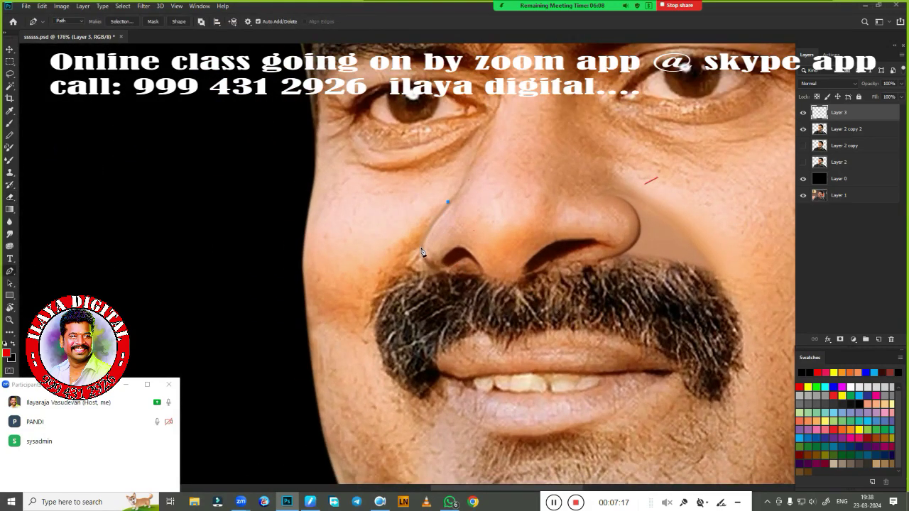
pyautogui.click(447, 202)
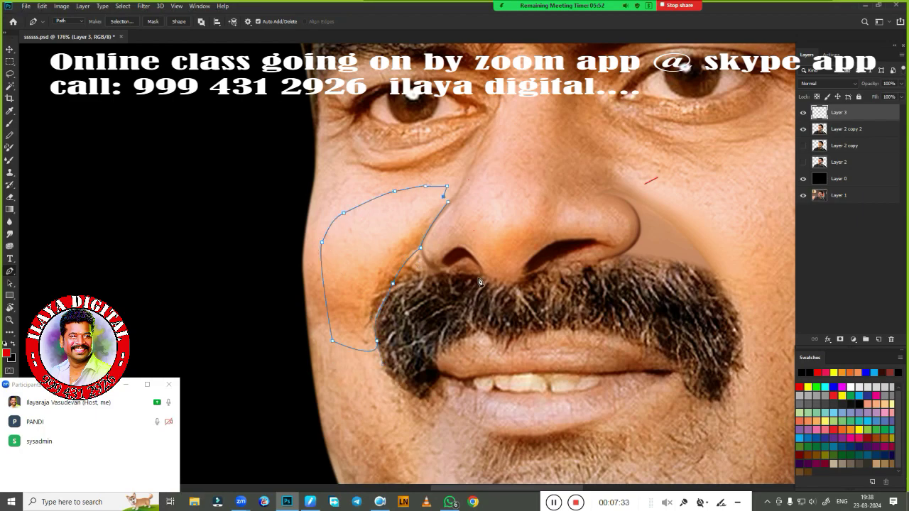
pyautogui.rightClick(447, 265)
pyautogui.press('Return')
pyautogui.scroll(2, 447, 265)
# Step: Feather the selection and blend the left nose crease down to the moustache with the mixer brush
pyautogui.press('b')
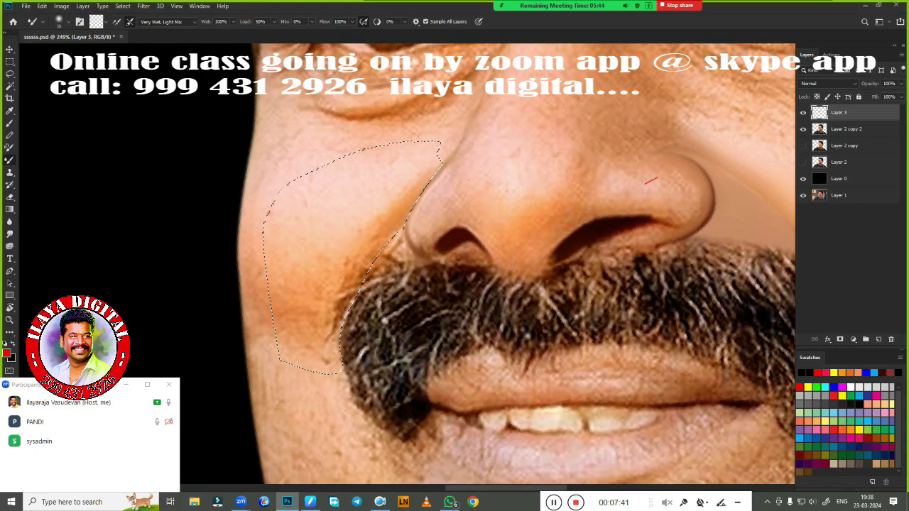
pyautogui.moveTo(426, 189); pyautogui.dragTo(348, 312)
pyautogui.moveTo(362, 244)
pyautogui.mouseDown()
pyautogui.moveTo(394, 229)
pyautogui.moveTo(370, 270)
pyautogui.mouseUp()
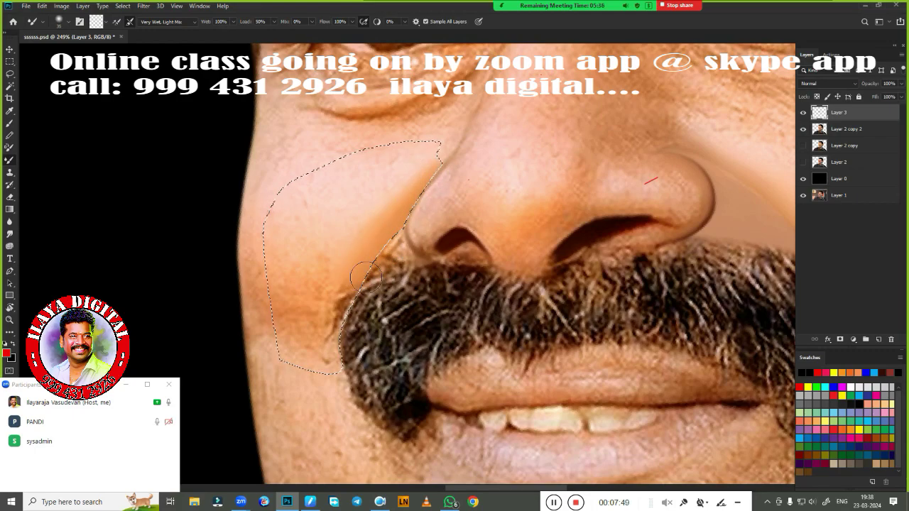
pyautogui.hotkey('shift', 'F6')
pyautogui.press('Return')
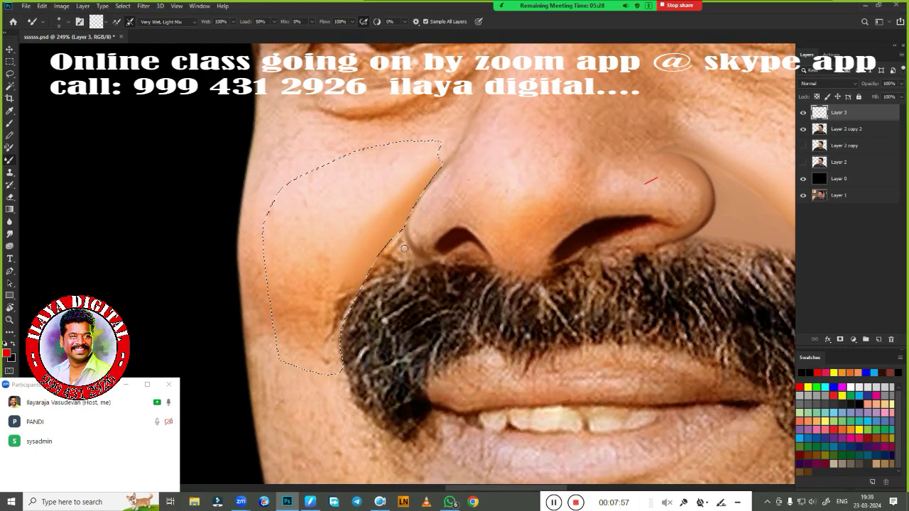
pyautogui.moveTo(404, 248)
pyautogui.mouseDown()
pyautogui.moveTo(431, 187)
pyautogui.moveTo(410, 264)
pyautogui.moveTo(359, 302)
pyautogui.moveTo(347, 323)
pyautogui.mouseUp()
pyautogui.rightClick(403, 244)
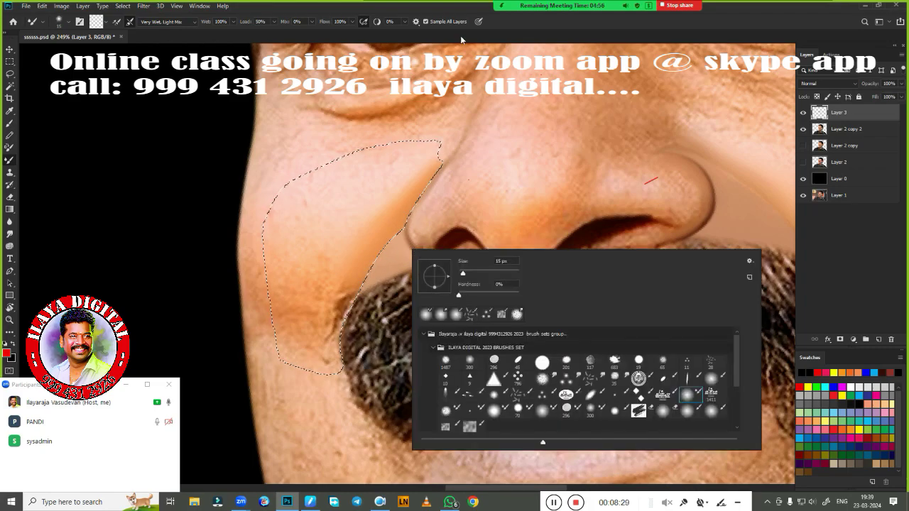
pyautogui.press('Escape')
pyautogui.hotkey('ctrl', 'd')
# Step: Pick a soft brush tip for smudging and set its size to 15
pyautogui.press('e')
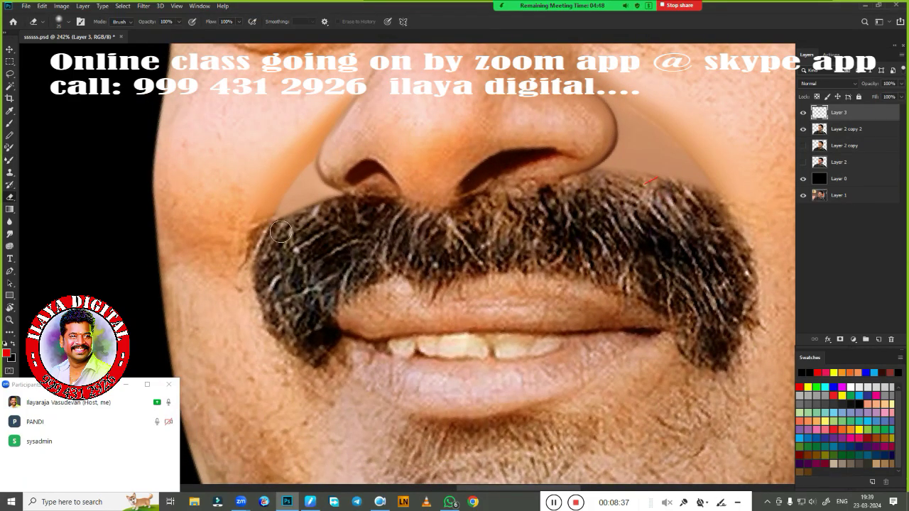
pyautogui.scroll(-3, 483, 309)
pyautogui.scroll(2, 487, 307)
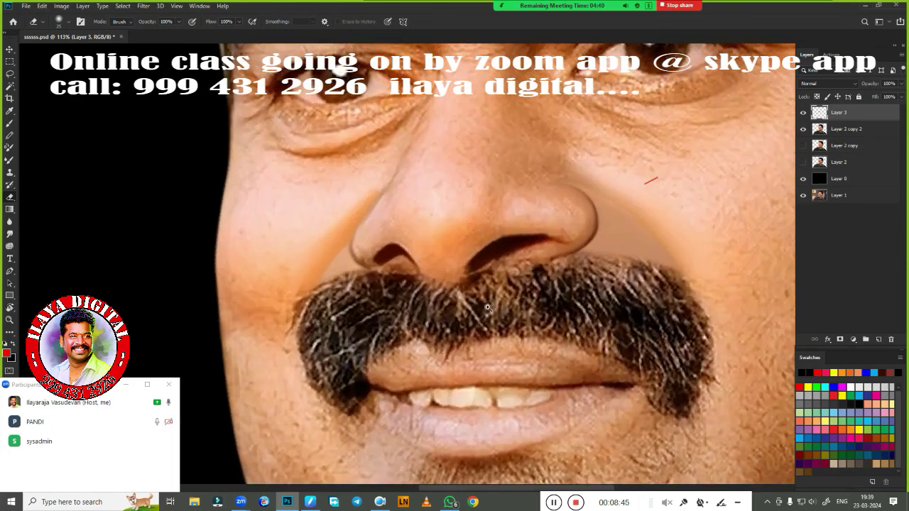
pyautogui.scroll(3, 487, 307)
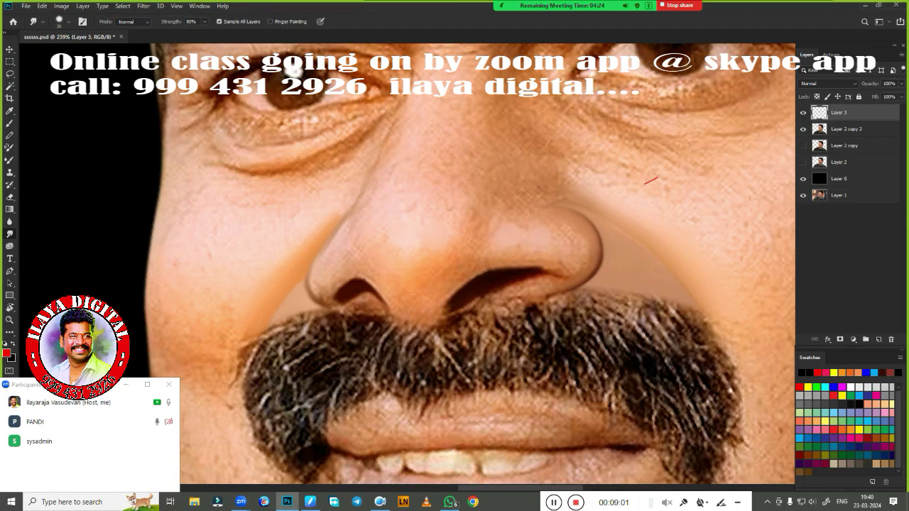
pyautogui.rightClick(522, 272)
pyautogui.doubleClick(539, 269)
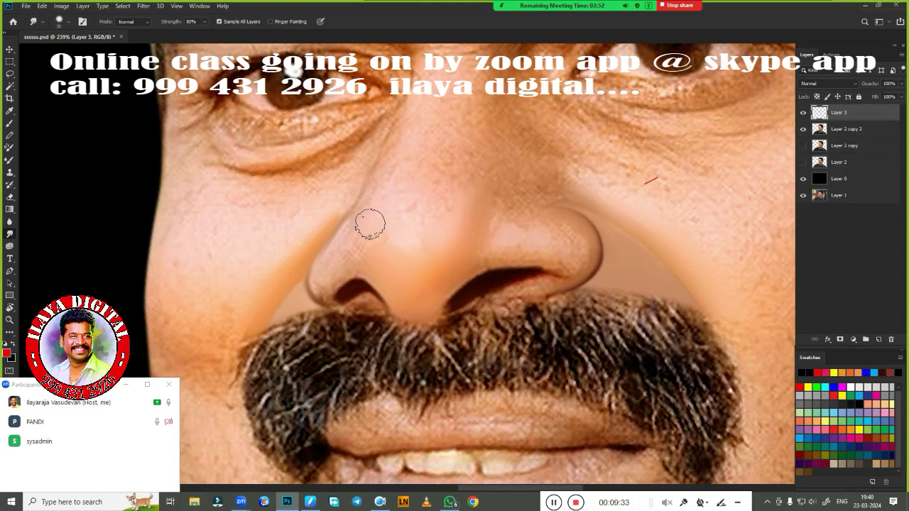
pyautogui.scroll(2, 347, 249)
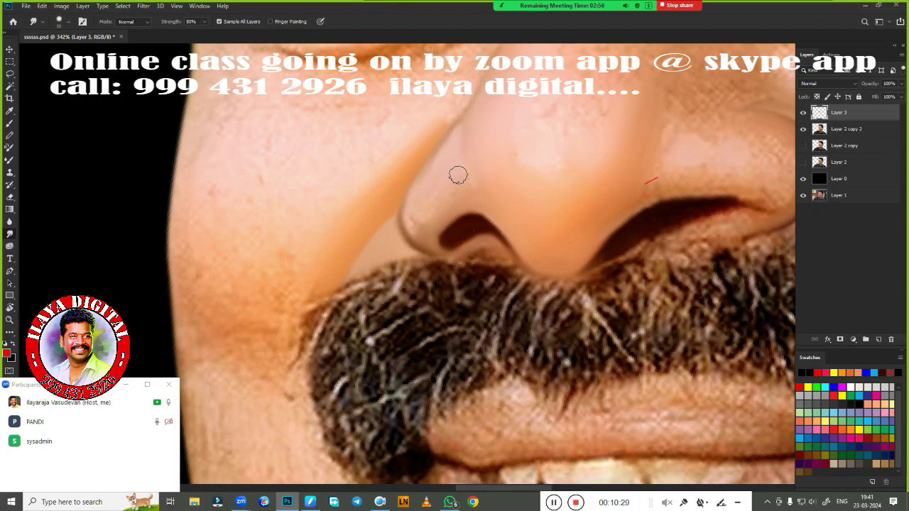
pyautogui.press('[')
pyautogui.press('[')
pyautogui.press(']')
pyautogui.press('[')
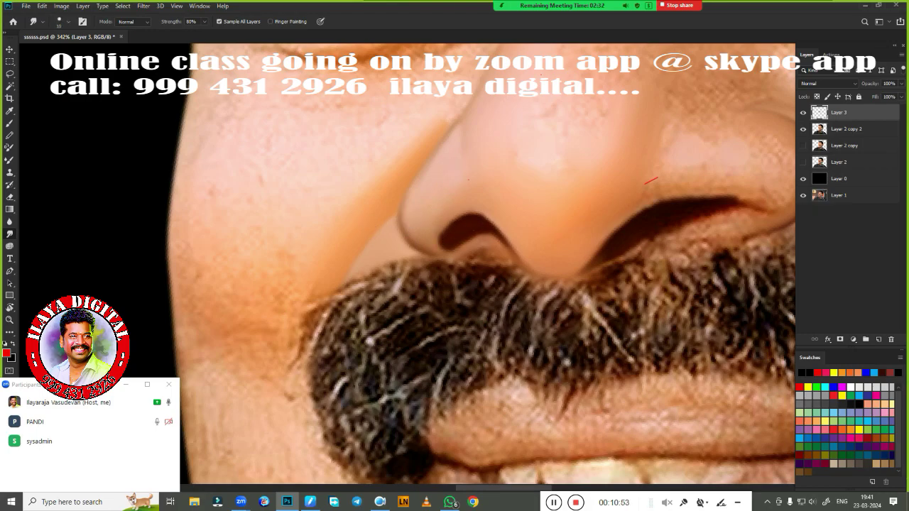
pyautogui.scroll(-2, 366, 273)
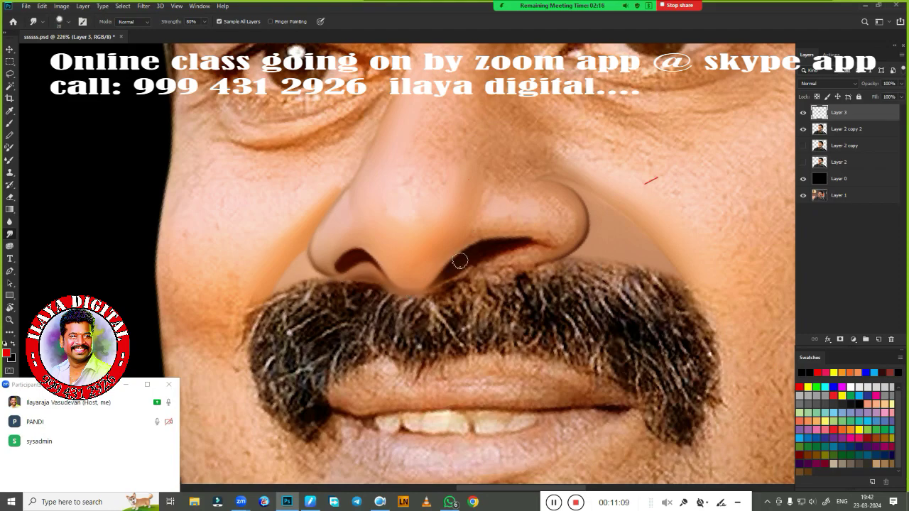
# Step: Smudge the right nostril's dark edge toward the moustache and soften its upper edge
pyautogui.moveTo(459, 261); pyautogui.dragTo(441, 277)
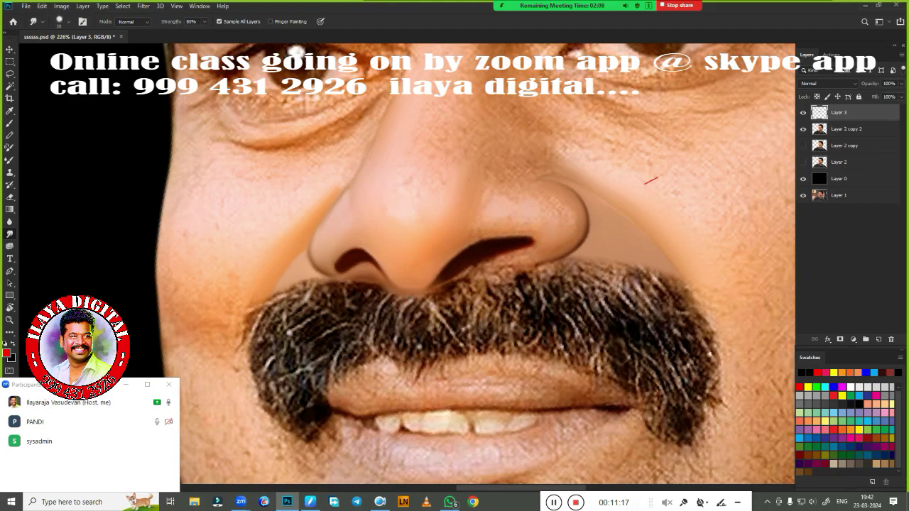
pyautogui.moveTo(441, 287); pyautogui.dragTo(423, 295)
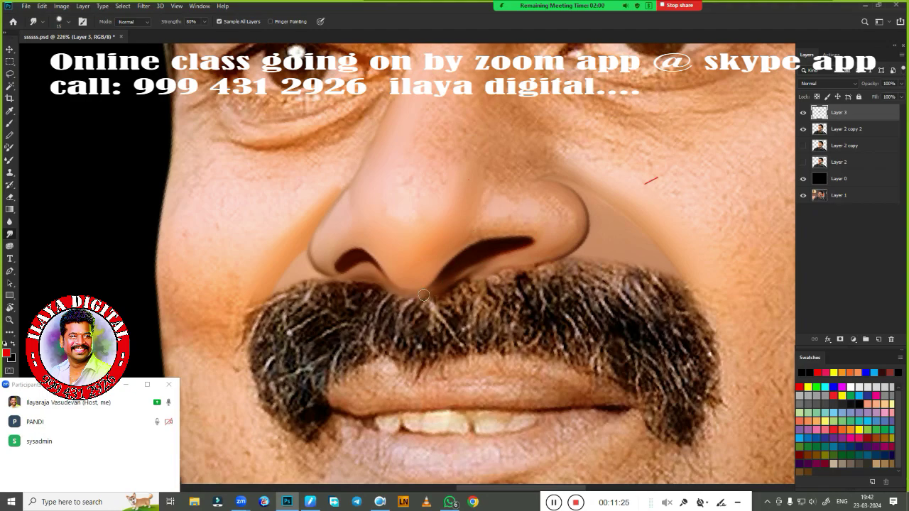
pyautogui.moveTo(483, 267); pyautogui.dragTo(447, 287)
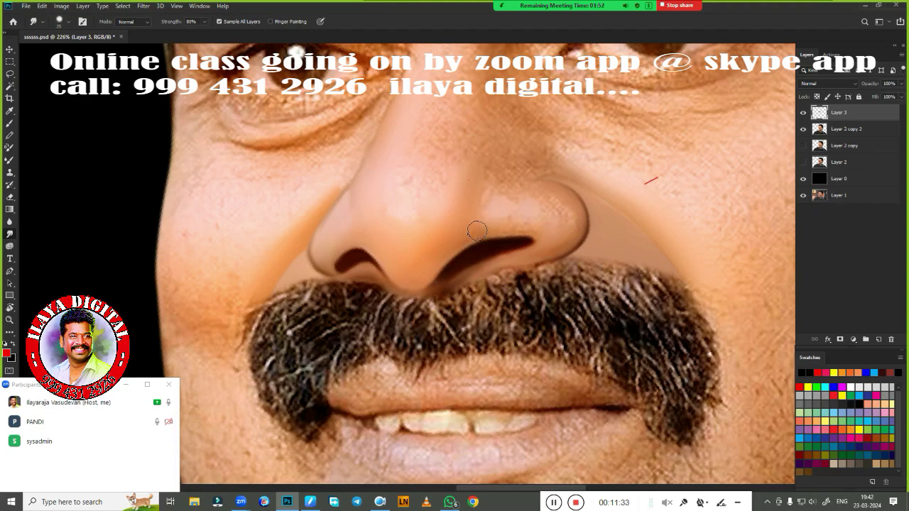
pyautogui.moveTo(478, 230); pyautogui.dragTo(534, 227)
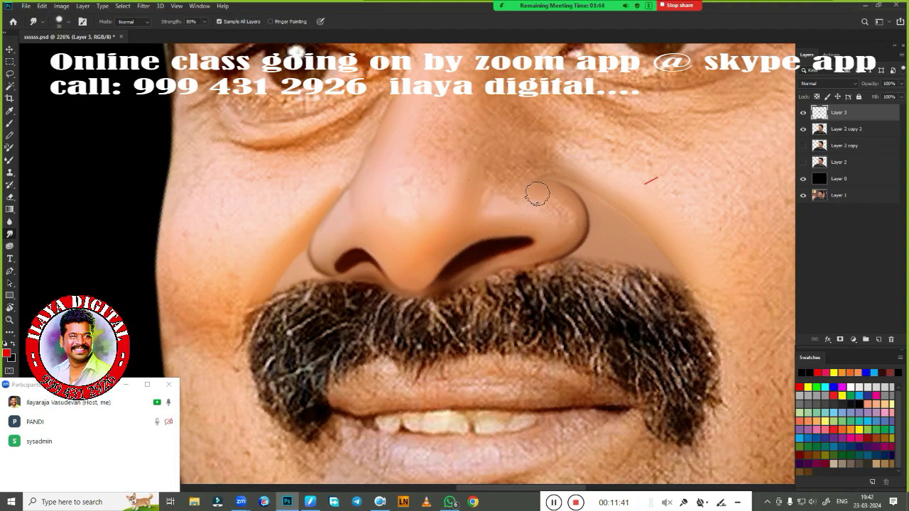
pyautogui.rightClick(602, 107)
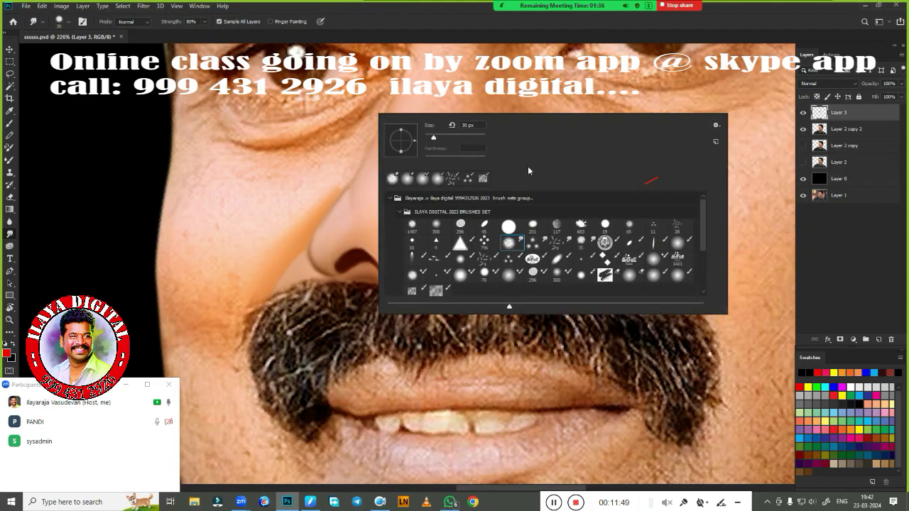
pyautogui.click(716, 125)
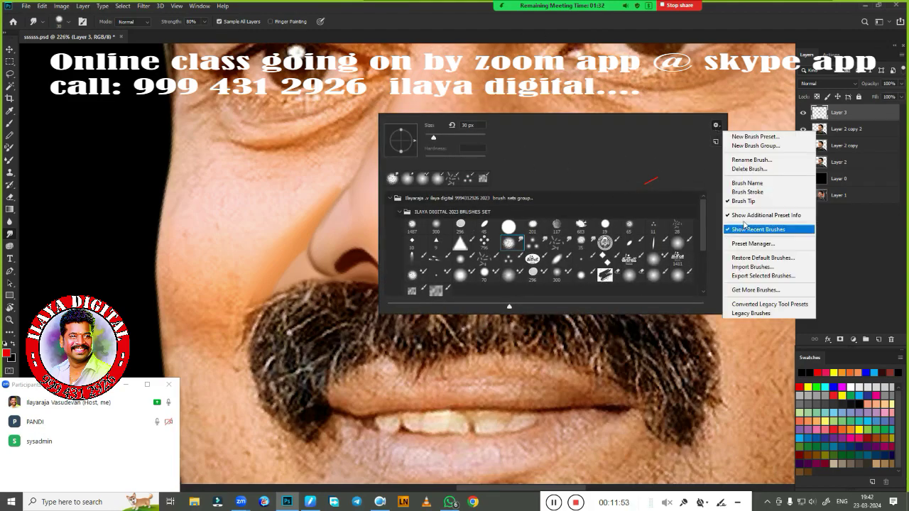
pyautogui.click(747, 268)
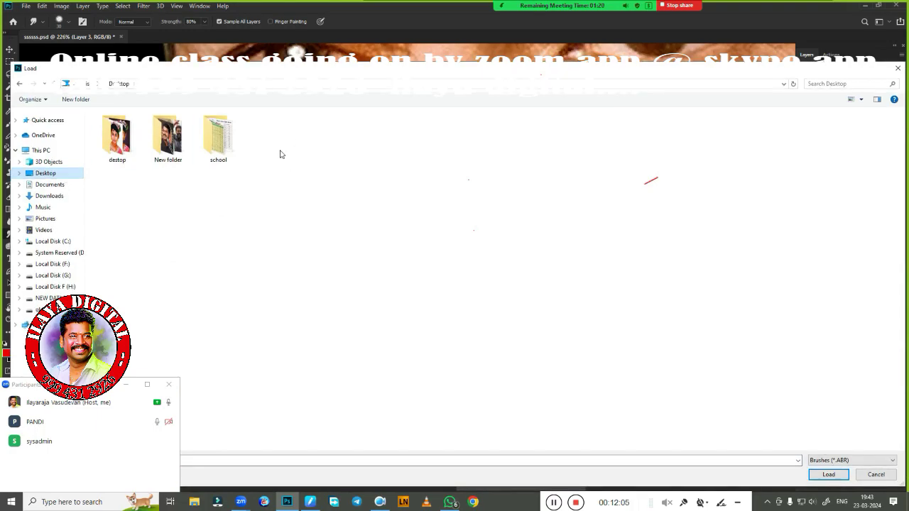
pyautogui.click(897, 68)
pyautogui.press('Escape')
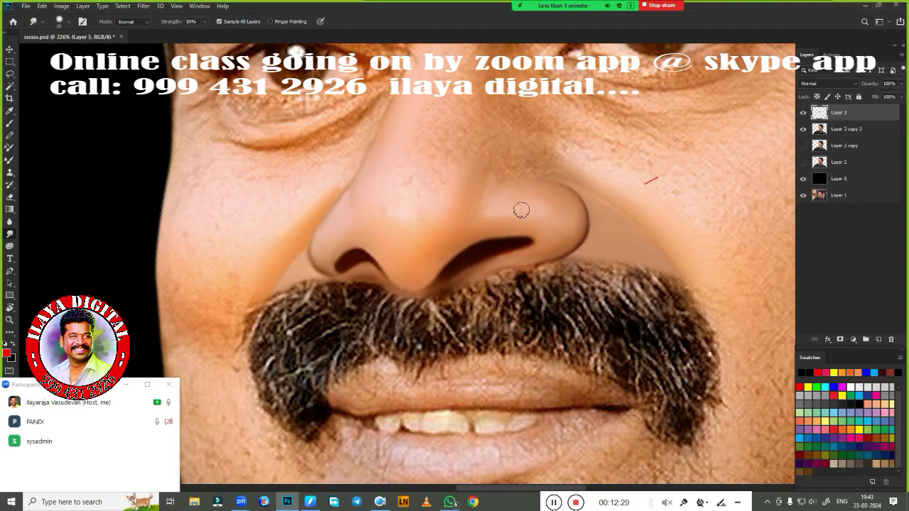
pyautogui.scroll(-3, 397, 211)
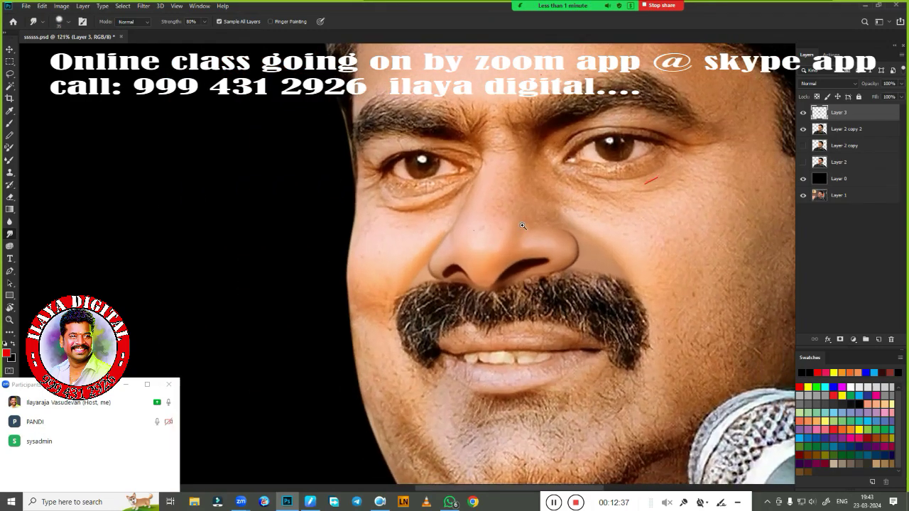
pyautogui.scroll(2, 498, 129)
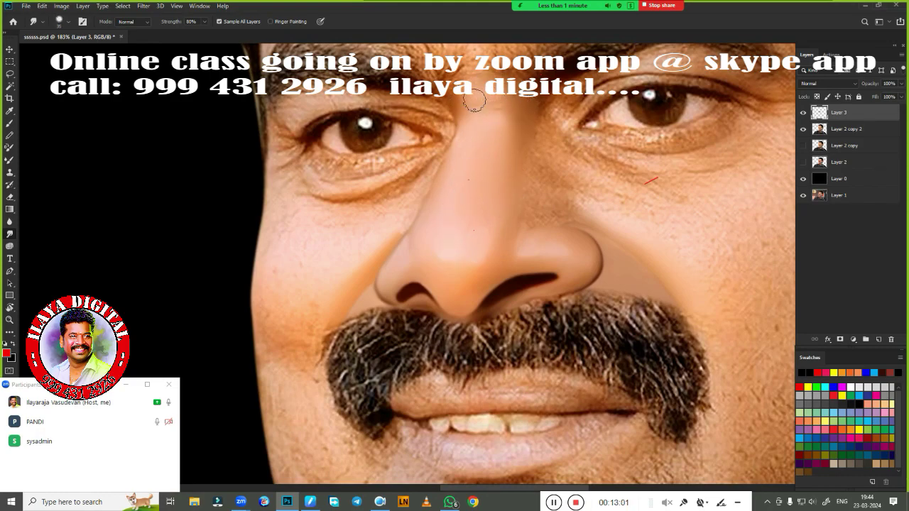
pyautogui.scroll(-3, 529, 242)
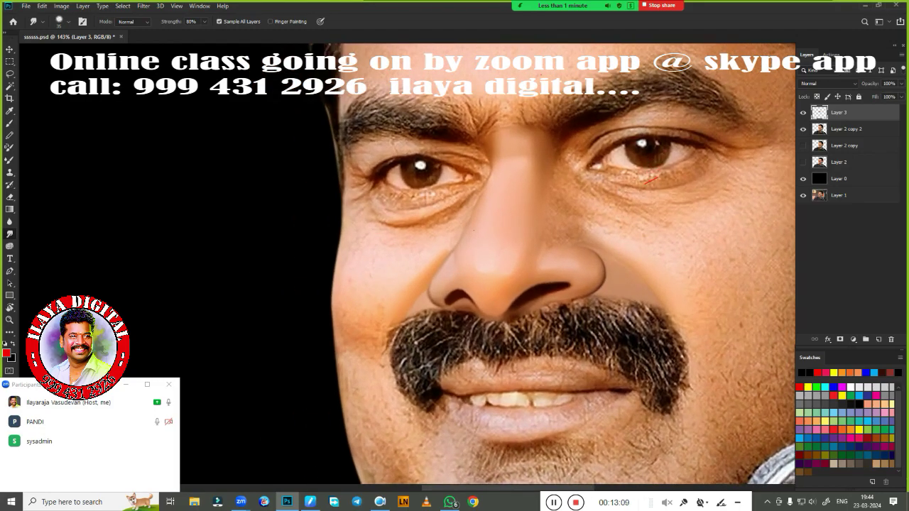
pyautogui.scroll(3, 530, 242)
pyautogui.scroll(-3, 529, 241)
pyautogui.scroll(-3, 566, 263)
pyautogui.scroll(2, 566, 263)
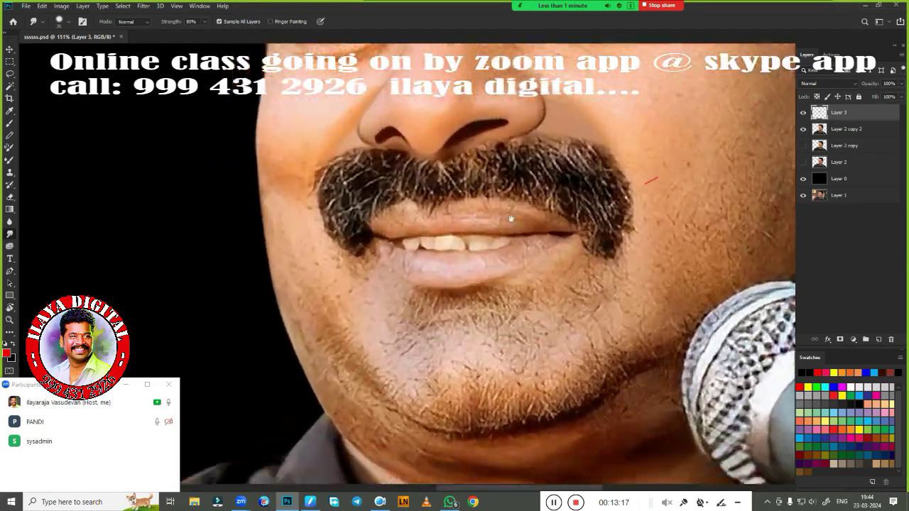
pyautogui.scroll(2, 566, 262)
pyautogui.scroll(-4, 501, 234)
pyautogui.scroll(1, 502, 213)
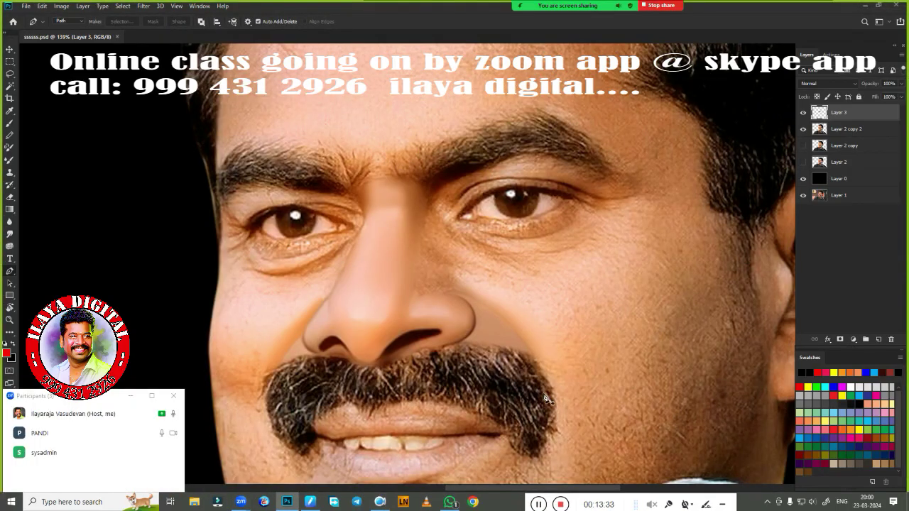
# Step: Repaint the left, central and right upper teeth as smooth, light cream shapes
pyautogui.press('b')
pyautogui.scroll(3, 416, 393)
pyautogui.scroll(3, 473, 276)
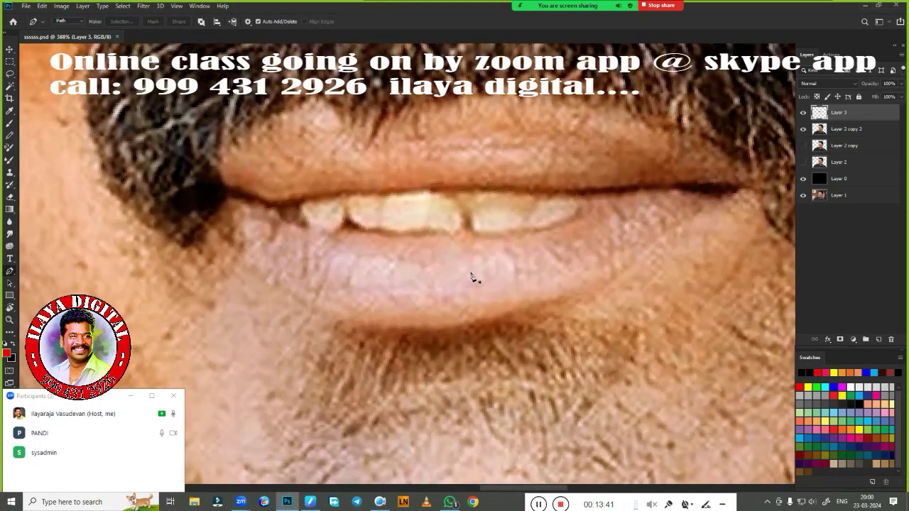
pyautogui.moveTo(311, 248); pyautogui.dragTo(337, 244)
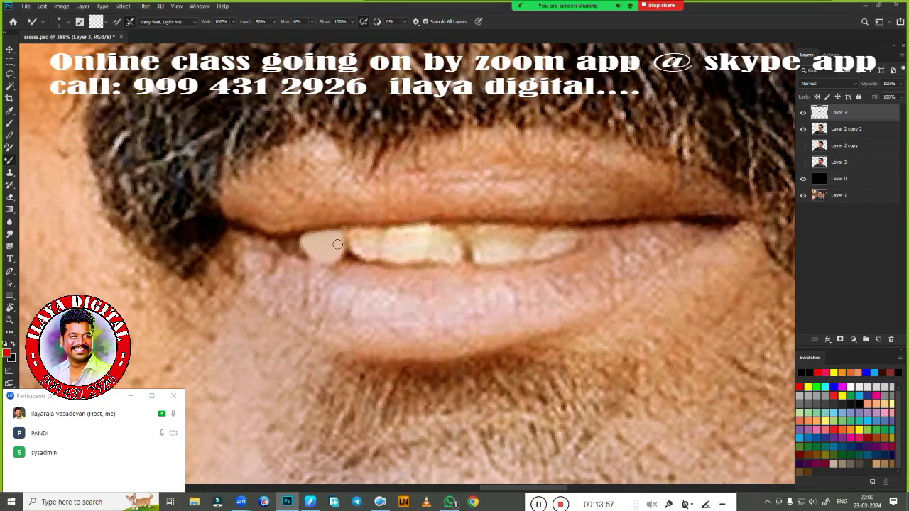
pyautogui.moveTo(414, 231); pyautogui.dragTo(376, 236)
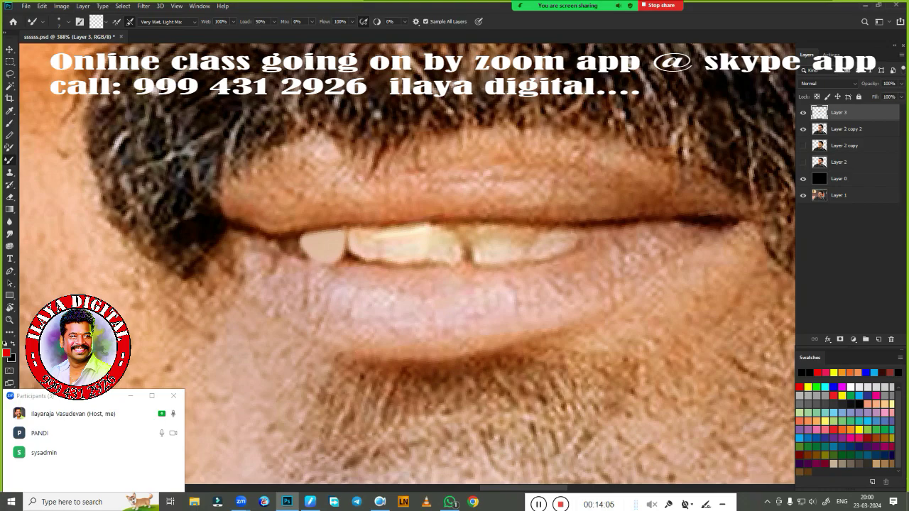
pyautogui.rightClick(400, 202)
pyautogui.press('Return')
pyautogui.moveTo(447, 242)
pyautogui.mouseDown()
pyautogui.moveTo(425, 234)
pyautogui.moveTo(444, 257)
pyautogui.moveTo(376, 257)
pyautogui.moveTo(391, 243)
pyautogui.moveTo(357, 237)
pyautogui.moveTo(448, 230)
pyautogui.moveTo(437, 259)
pyautogui.moveTo(472, 231)
pyautogui.moveTo(554, 256)
pyautogui.moveTo(574, 235)
pyautogui.moveTo(480, 239)
pyautogui.moveTo(568, 235)
pyautogui.mouseUp()
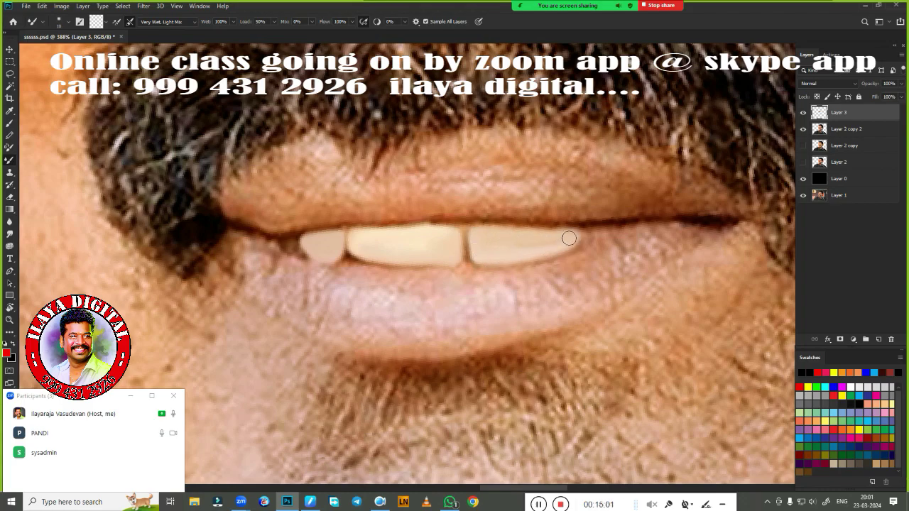
pyautogui.moveTo(481, 236)
pyautogui.mouseDown()
pyautogui.moveTo(579, 245)
pyautogui.moveTo(462, 243)
pyautogui.mouseUp()
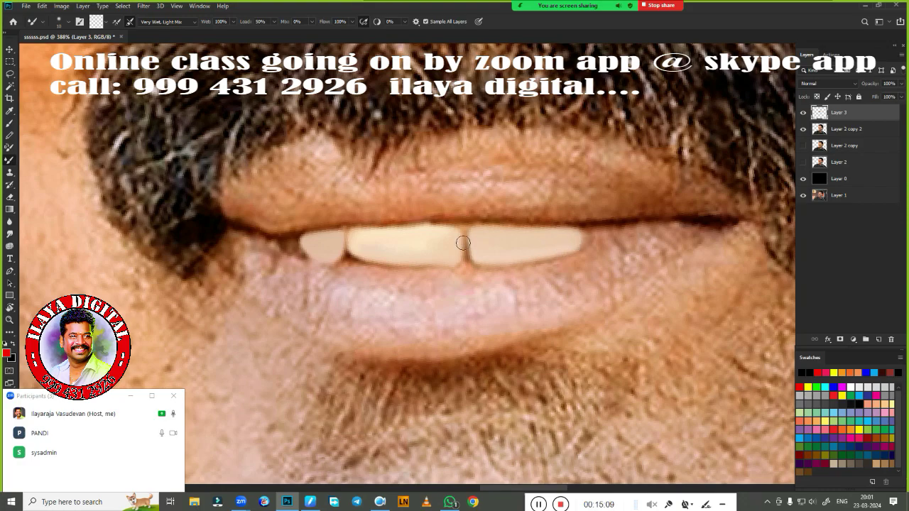
# Step: Define the teeth's upper and lower edges and smooth the lip line to the right
pyautogui.moveTo(302, 238); pyautogui.dragTo(418, 221)
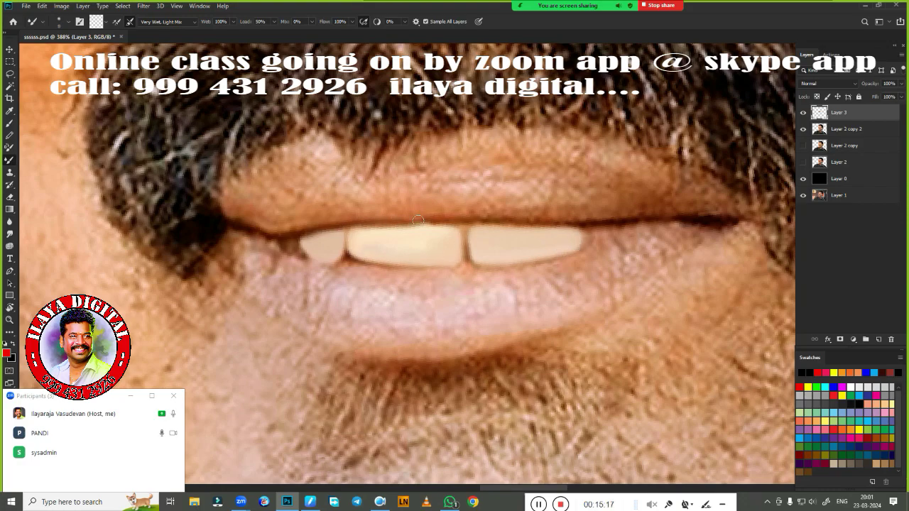
pyautogui.moveTo(572, 221); pyautogui.dragTo(497, 226)
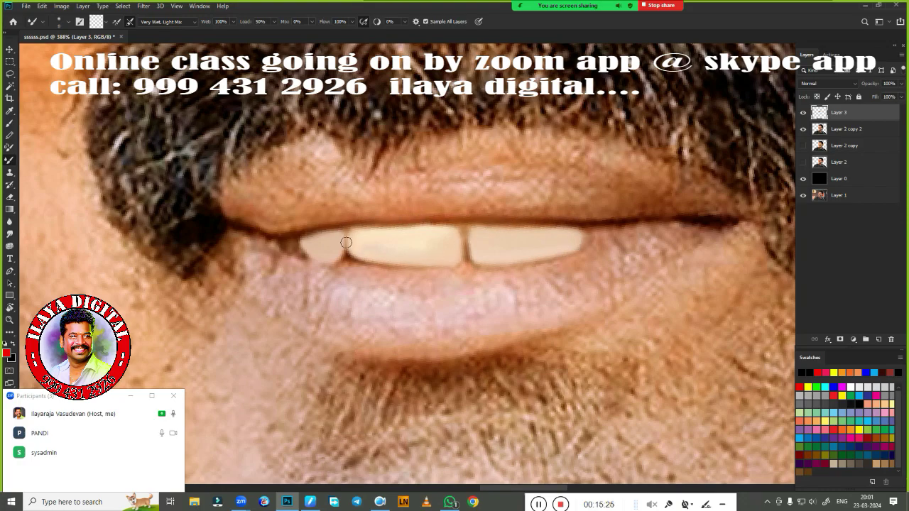
pyautogui.moveTo(315, 262); pyautogui.dragTo(327, 267)
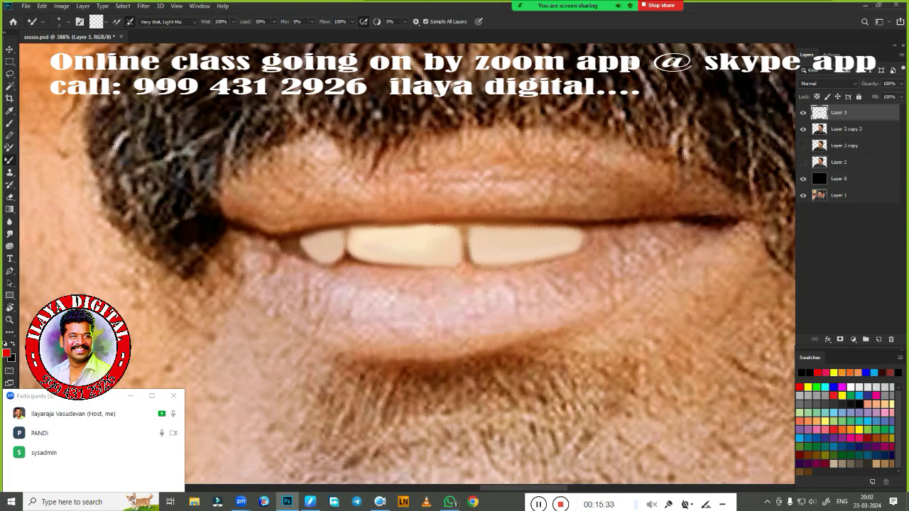
pyautogui.moveTo(401, 267); pyautogui.dragTo(447, 267)
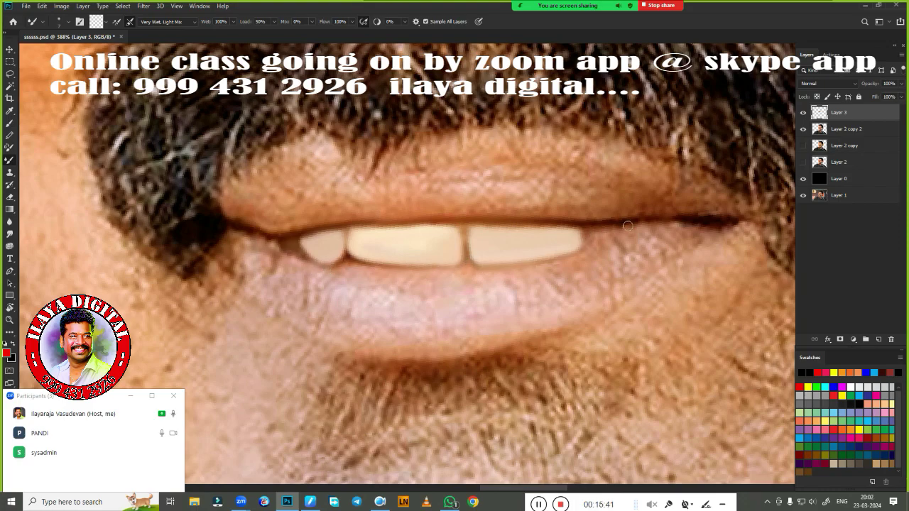
pyautogui.moveTo(628, 225); pyautogui.dragTo(682, 221)
pyautogui.moveTo(609, 225); pyautogui.dragTo(710, 222)
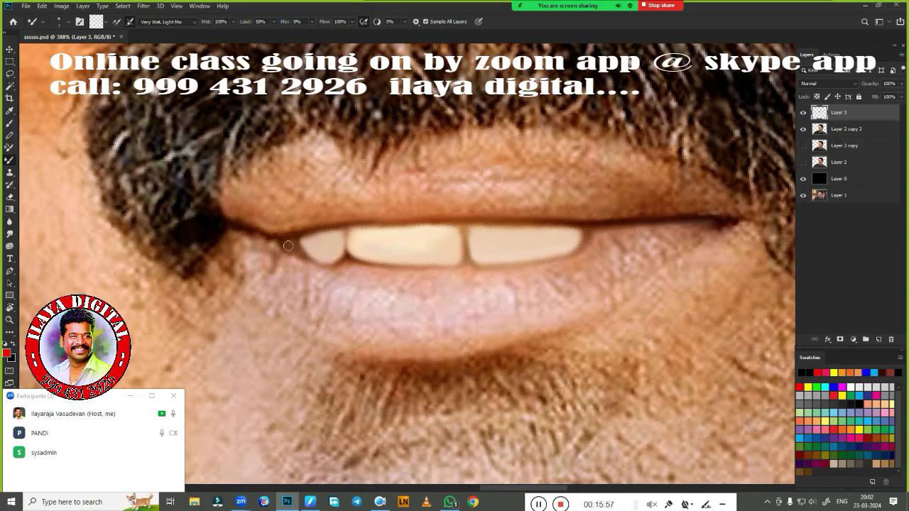
pyautogui.scroll(-5, 288, 246)
# Step: Smooth the lower lip edge from the right corner to the left corner
pyautogui.scroll(2, 558, 271)
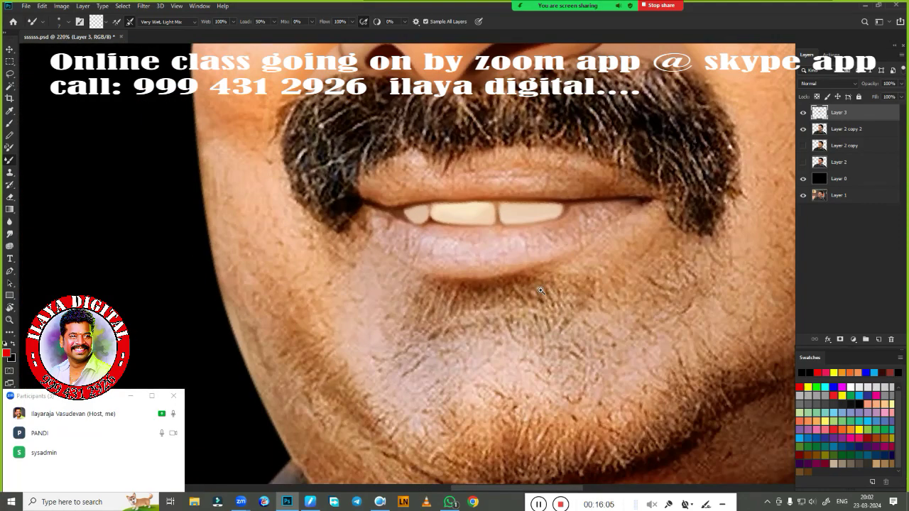
pyautogui.scroll(1, 558, 271)
pyautogui.scroll(2, 558, 271)
pyautogui.moveTo(649, 186); pyautogui.dragTo(483, 277)
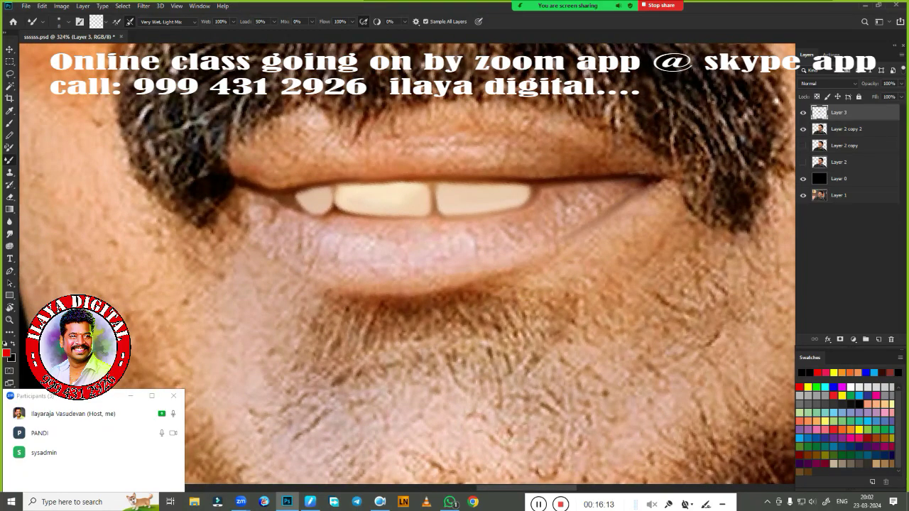
pyautogui.moveTo(220, 206); pyautogui.dragTo(306, 267)
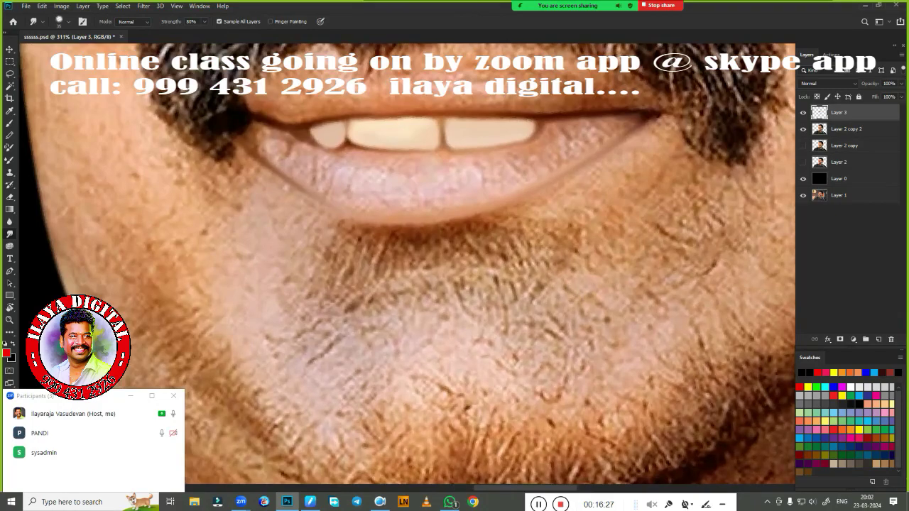
# Step: Smear the chin beard below the lip into smooth skin, softening the dark crease
pyautogui.moveTo(568, 227)
pyautogui.mouseDown()
pyautogui.moveTo(561, 196)
pyautogui.moveTo(670, 148)
pyautogui.moveTo(703, 206)
pyautogui.moveTo(544, 245)
pyautogui.moveTo(649, 188)
pyautogui.moveTo(696, 240)
pyautogui.moveTo(611, 373)
pyautogui.moveTo(597, 324)
pyautogui.mouseUp()
pyautogui.moveTo(213, 150)
pyautogui.mouseDown()
pyautogui.moveTo(241, 199)
pyautogui.moveTo(239, 284)
pyautogui.moveTo(321, 252)
pyautogui.mouseUp()
pyautogui.moveTo(313, 348)
pyautogui.mouseDown()
pyautogui.moveTo(334, 341)
pyautogui.moveTo(284, 355)
pyautogui.moveTo(483, 448)
pyautogui.moveTo(426, 305)
pyautogui.moveTo(558, 274)
pyautogui.moveTo(639, 284)
pyautogui.mouseUp()
pyautogui.moveTo(340, 242)
pyautogui.mouseDown()
pyautogui.moveTo(426, 248)
pyautogui.moveTo(436, 267)
pyautogui.moveTo(340, 263)
pyautogui.mouseUp()
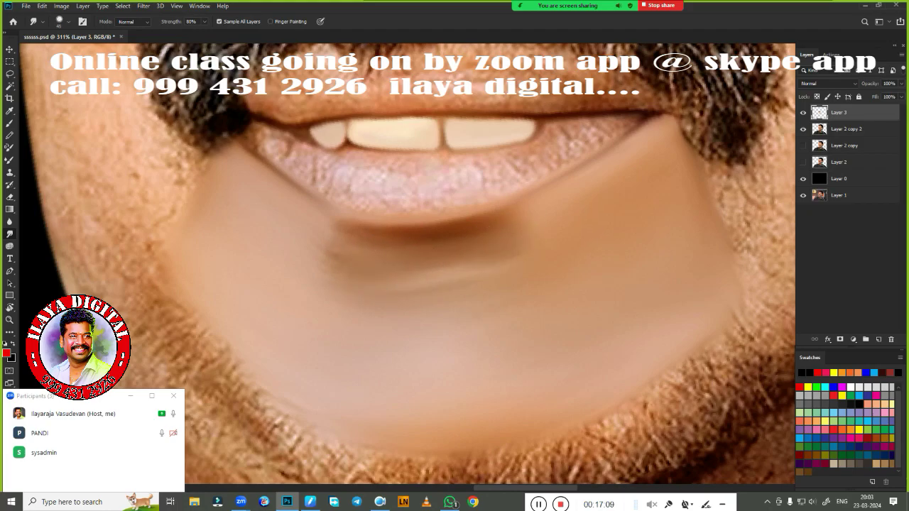
pyautogui.moveTo(525, 248); pyautogui.dragTo(547, 213)
pyautogui.moveTo(312, 227)
pyautogui.mouseDown()
pyautogui.moveTo(300, 274)
pyautogui.moveTo(422, 304)
pyautogui.moveTo(386, 301)
pyautogui.moveTo(320, 242)
pyautogui.mouseUp()
pyautogui.moveTo(480, 302); pyautogui.dragTo(287, 297)
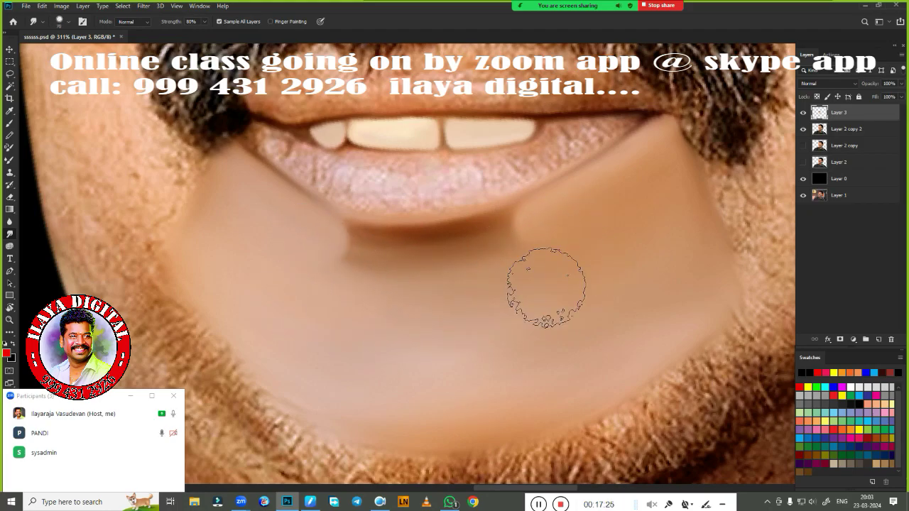
pyautogui.moveTo(369, 245); pyautogui.dragTo(334, 242)
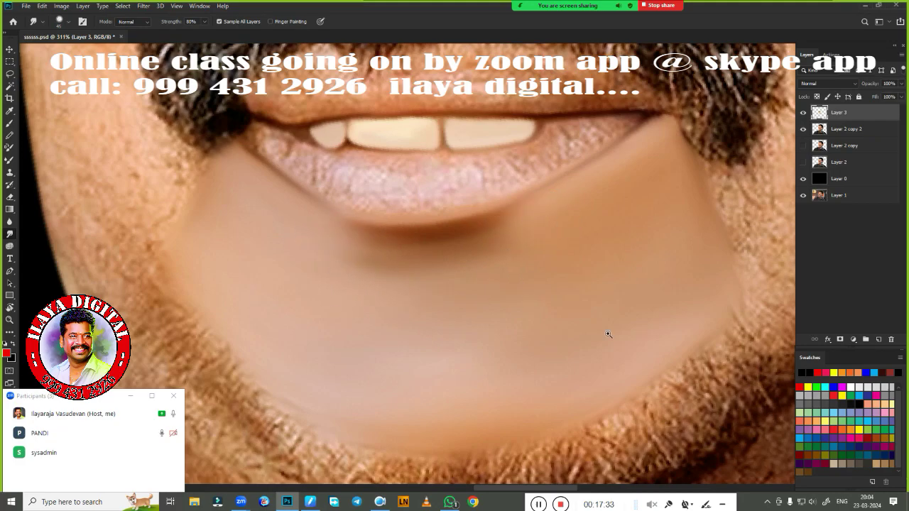
pyautogui.scroll(-5, 605, 197)
pyautogui.press('e')
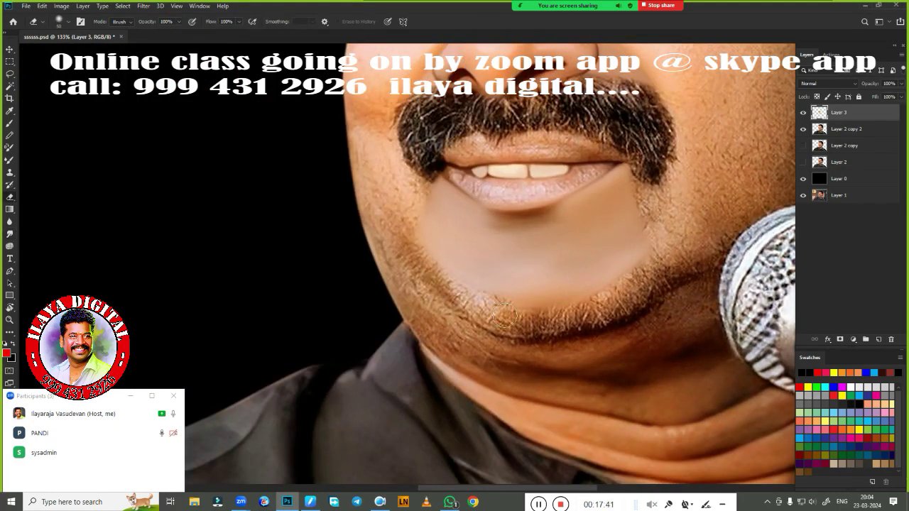
# Step: Blend the lower-left lower-lip edge into the chin skin with the Mixer Brush
pyautogui.rightClick(374, 204)
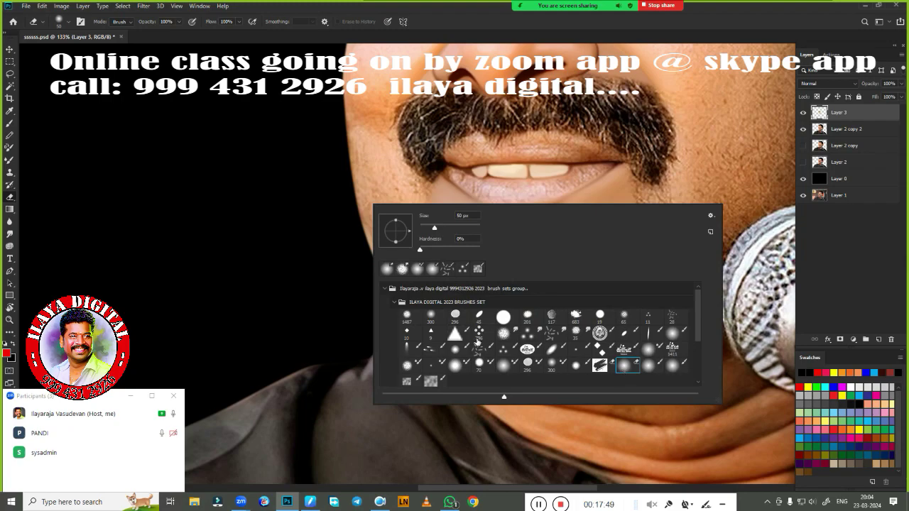
pyautogui.press('Escape')
pyautogui.press('b')
pyautogui.scroll(2, 639, 164)
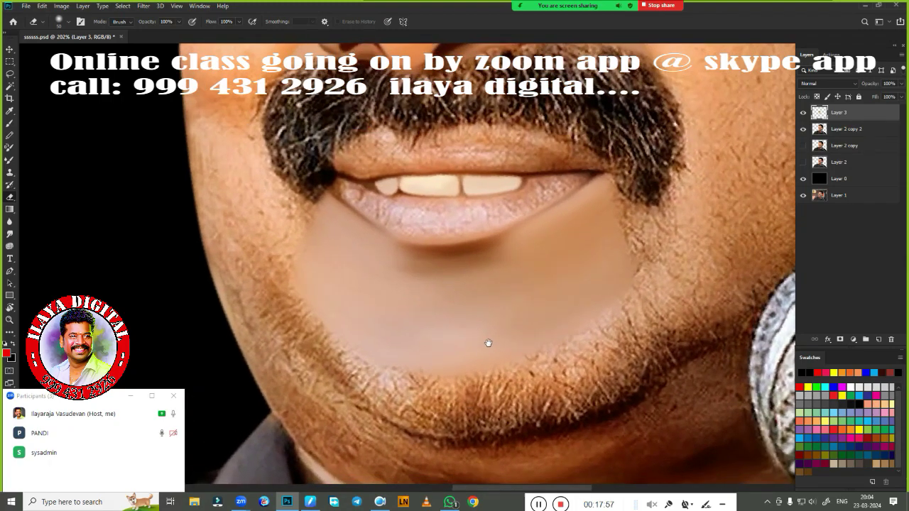
pyautogui.scroll(2, 639, 163)
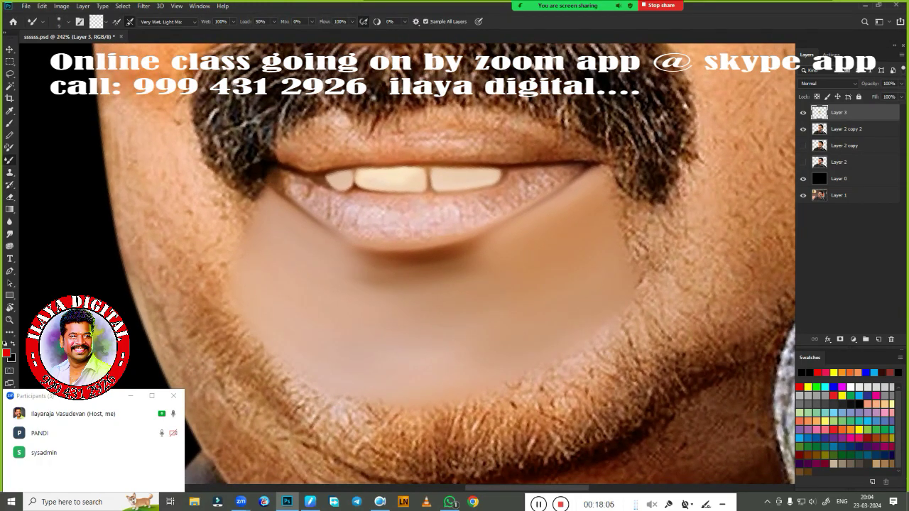
pyautogui.moveTo(285, 191); pyautogui.dragTo(344, 239)
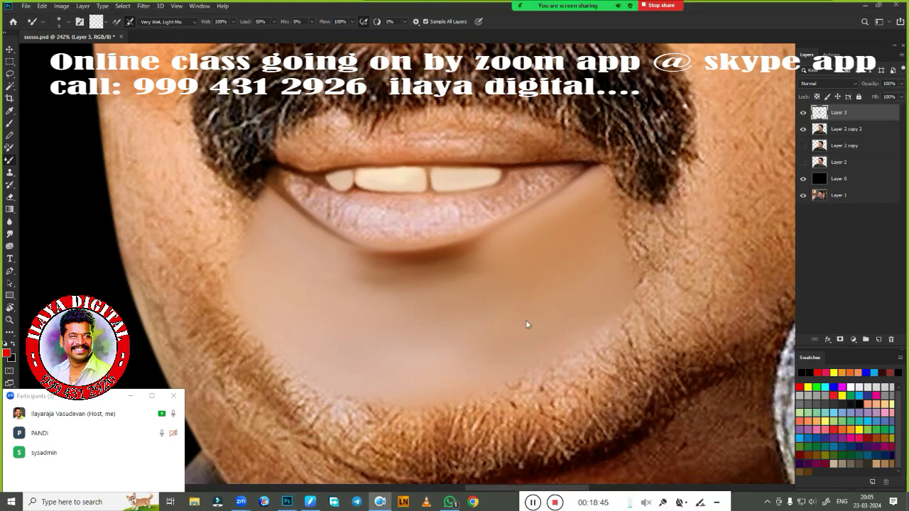
pyautogui.keyDown('alt'); pyautogui.scroll(1, 412, 263); pyautogui.keyUp('alt')
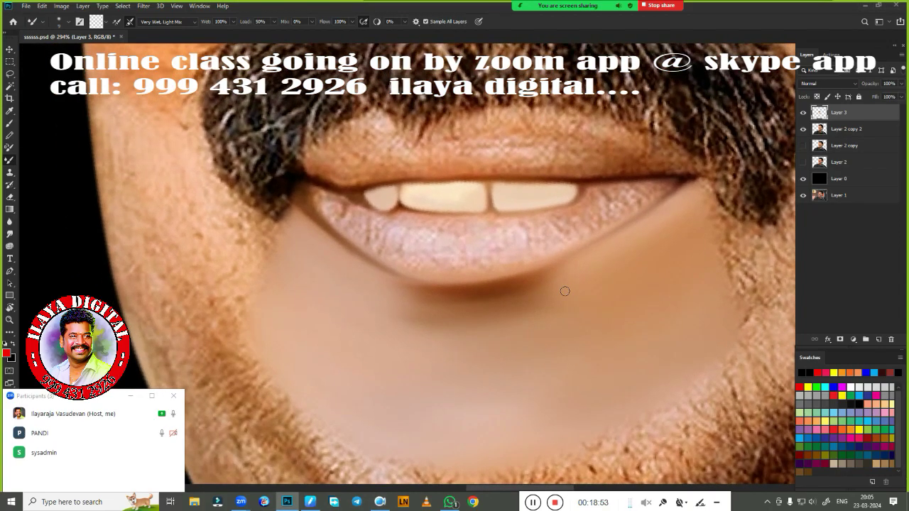
pyautogui.press('r')
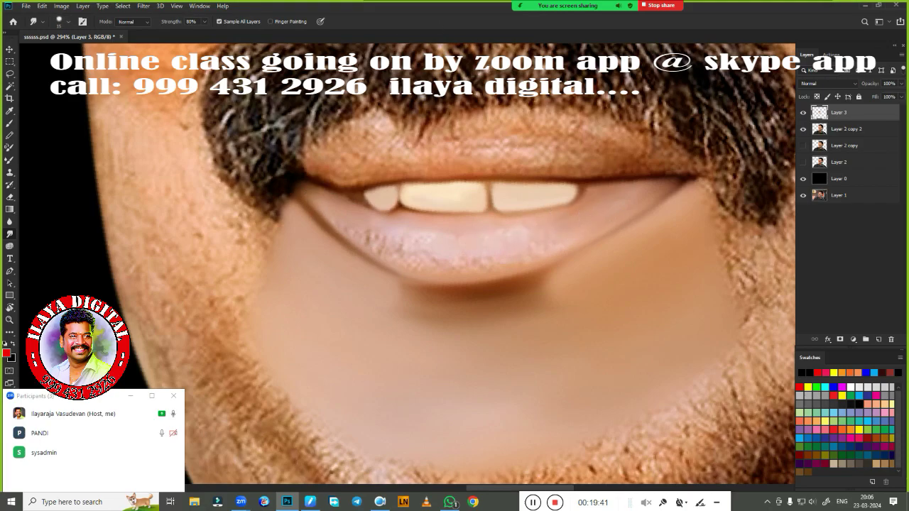
# Step: Smudge the upper lip line, its texture and the left lip corner with a smaller brush
pyautogui.press('[')
pyautogui.press('[')
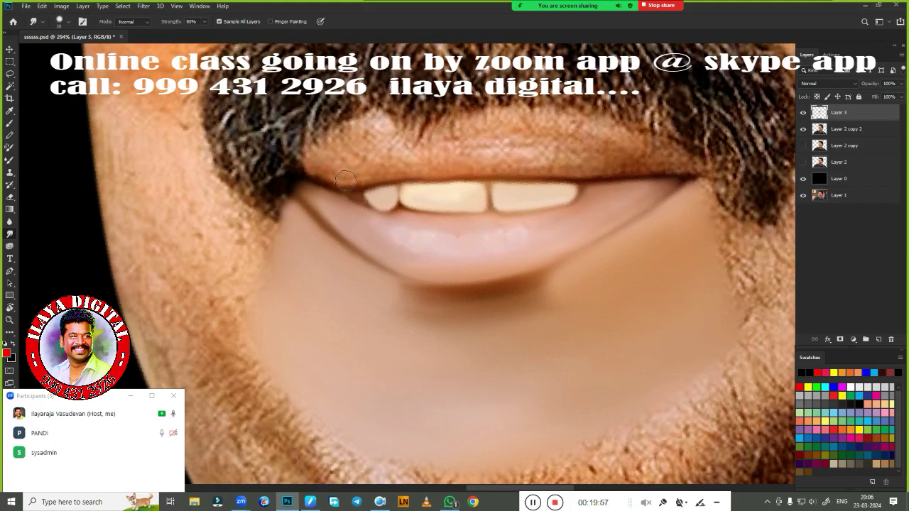
pyautogui.moveTo(345, 179)
pyautogui.mouseDown()
pyautogui.moveTo(554, 163)
pyautogui.moveTo(596, 145)
pyautogui.moveTo(490, 133)
pyautogui.moveTo(459, 148)
pyautogui.moveTo(579, 153)
pyautogui.moveTo(405, 147)
pyautogui.moveTo(314, 162)
pyautogui.moveTo(383, 162)
pyautogui.moveTo(315, 168)
pyautogui.moveTo(554, 151)
pyautogui.mouseUp()
pyautogui.moveTo(553, 151); pyautogui.dragTo(469, 131)
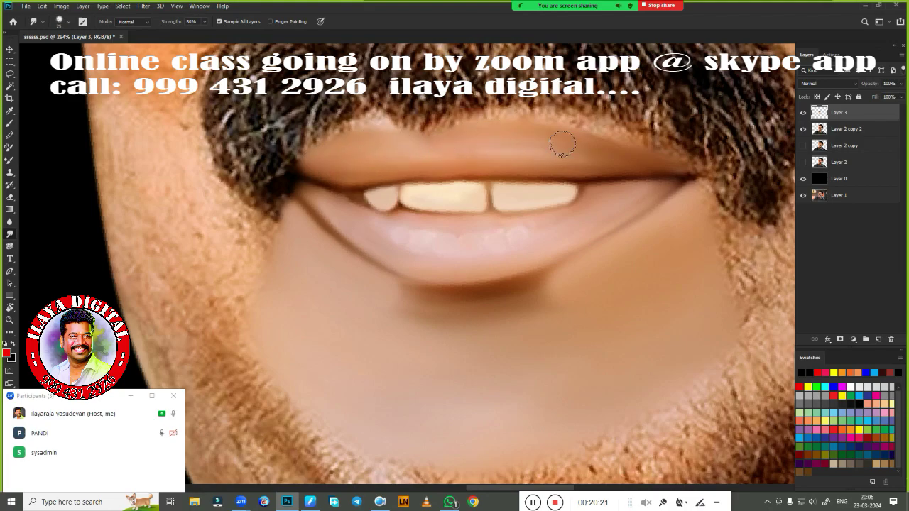
pyautogui.moveTo(298, 183); pyautogui.dragTo(280, 213)
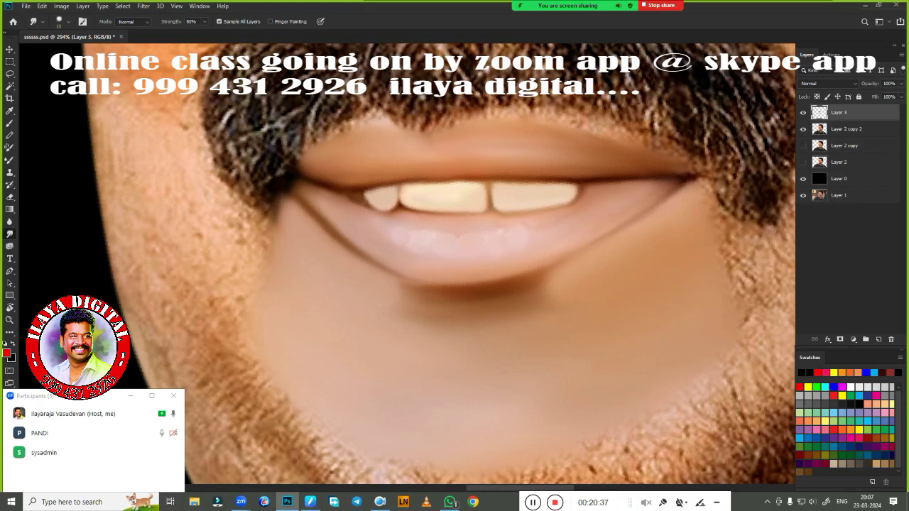
pyautogui.scroll(-2, 491, 233)
pyautogui.scroll(1, 426, 248)
pyautogui.press('e')
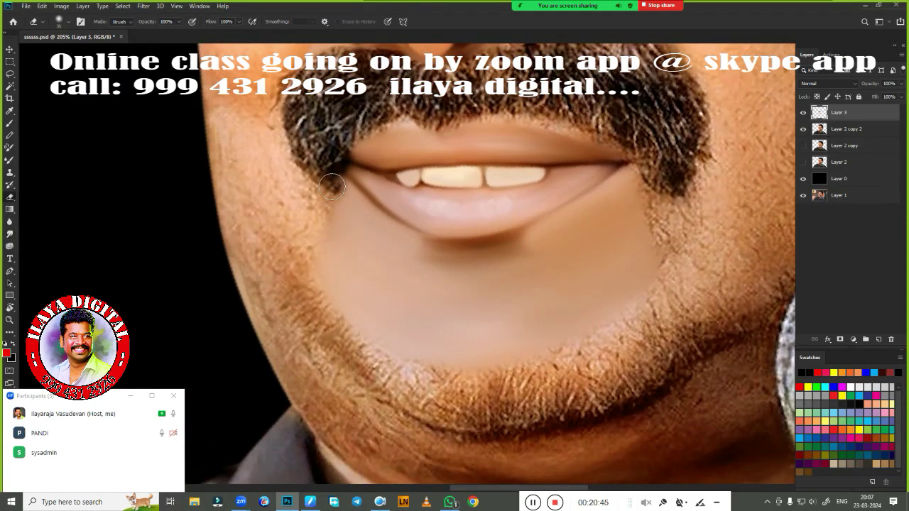
# Step: Add a new empty layer and hide Layer 3
pyautogui.click(877, 339)
pyautogui.click(803, 129)
pyautogui.scroll(-3, 298, 243)
pyautogui.scroll(3, 298, 243)
# Step: Outline the chin below the lower lip with a Pen path and convert it to a selection
pyautogui.press('p')
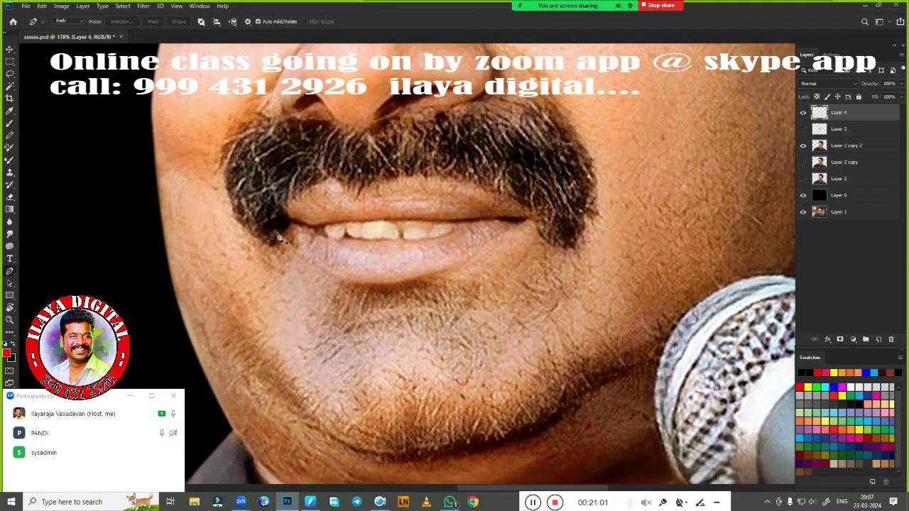
pyautogui.scroll(-2, 293, 232)
pyautogui.click(309, 249)
pyautogui.moveTo(353, 285); pyautogui.dragTo(378, 287)
pyautogui.moveTo(428, 271); pyautogui.dragTo(440, 264)
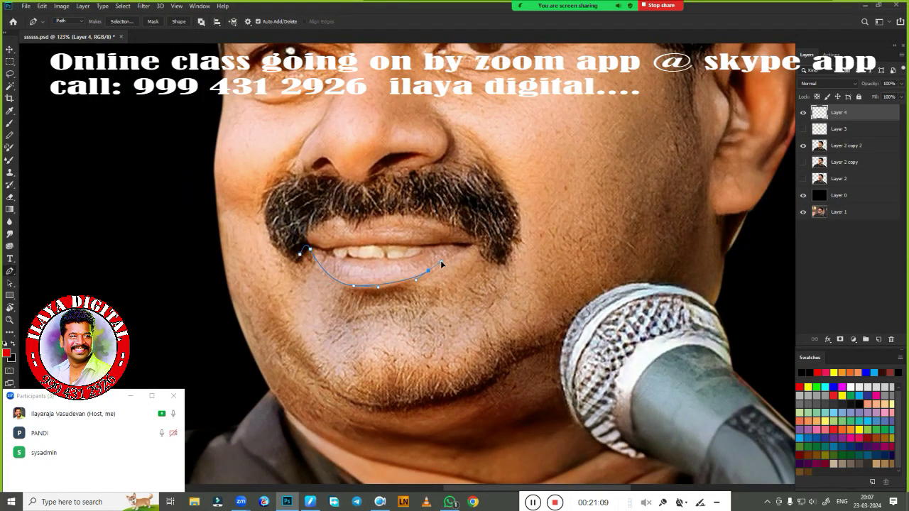
pyautogui.click(499, 296)
pyautogui.click(317, 352)
pyautogui.click(309, 248)
pyautogui.hotkey('ctrl', 'Return')
pyautogui.scroll(3, 497, 298)
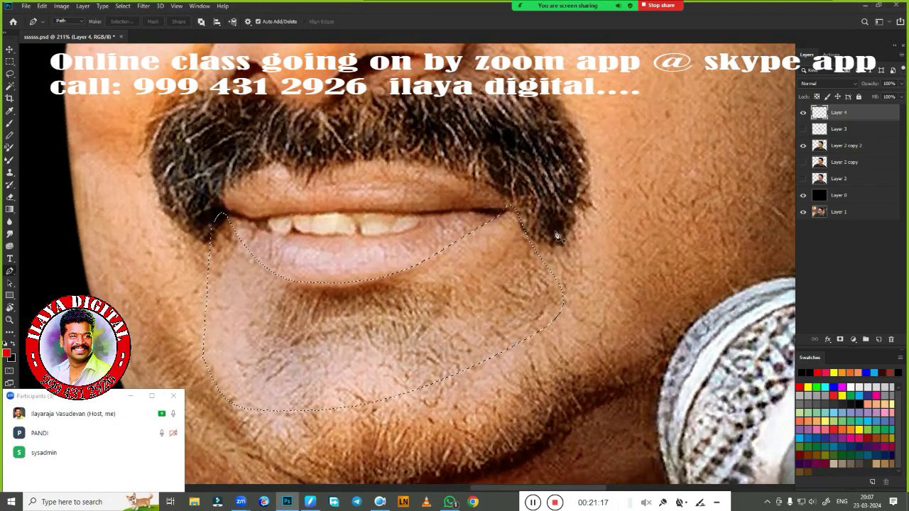
# Step: Smudge the left, lower and right chin inside the selection into flat skin, then deselect
pyautogui.press('b')
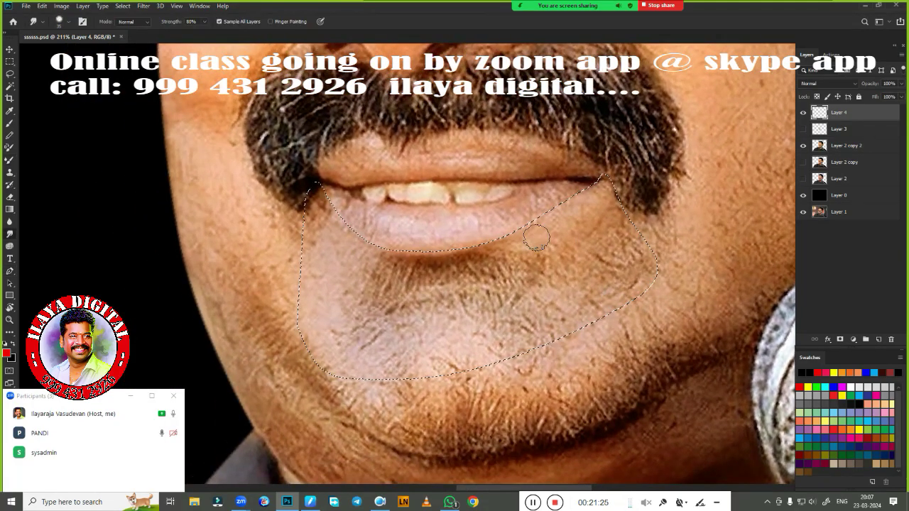
pyautogui.click(803, 130)
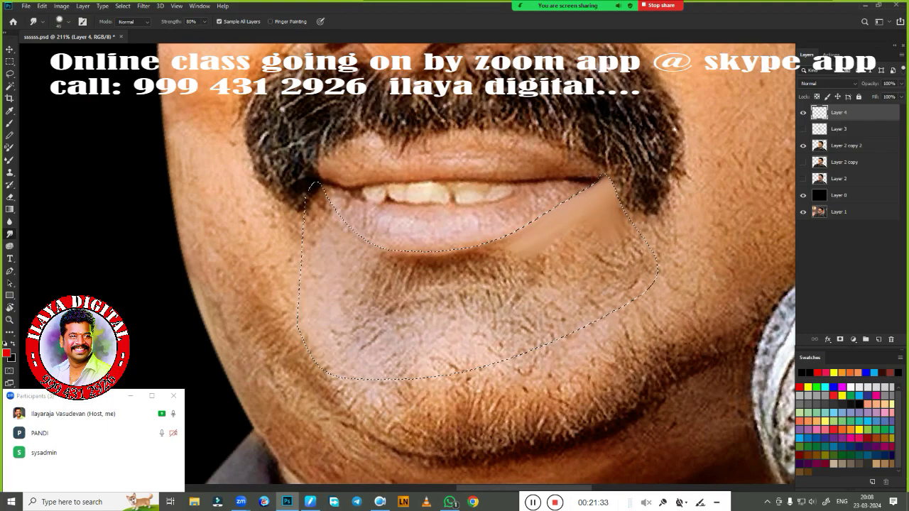
pyautogui.moveTo(316, 196)
pyautogui.mouseDown()
pyautogui.moveTo(355, 248)
pyautogui.moveTo(345, 284)
pyautogui.moveTo(308, 274)
pyautogui.moveTo(490, 254)
pyautogui.moveTo(523, 239)
pyautogui.moveTo(397, 296)
pyautogui.moveTo(497, 269)
pyautogui.moveTo(426, 298)
pyautogui.moveTo(604, 213)
pyautogui.moveTo(490, 266)
pyautogui.mouseUp()
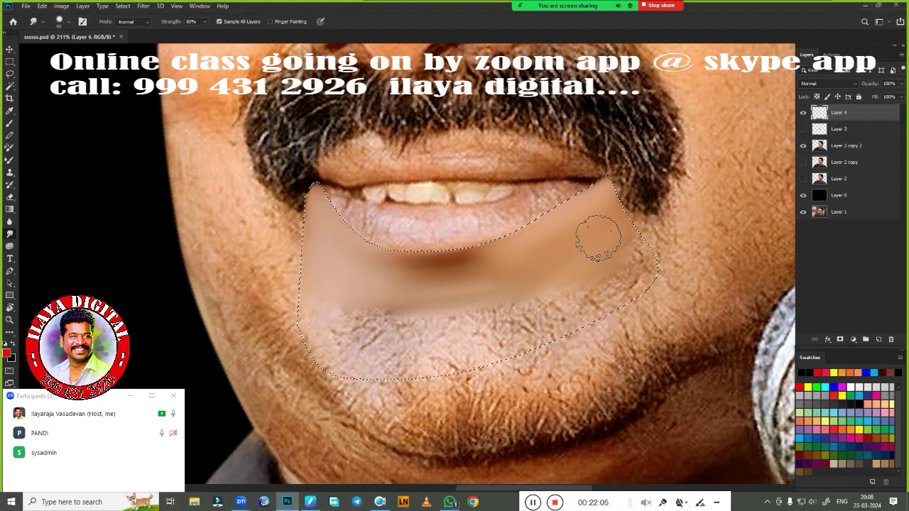
pyautogui.moveTo(525, 320); pyautogui.dragTo(424, 340)
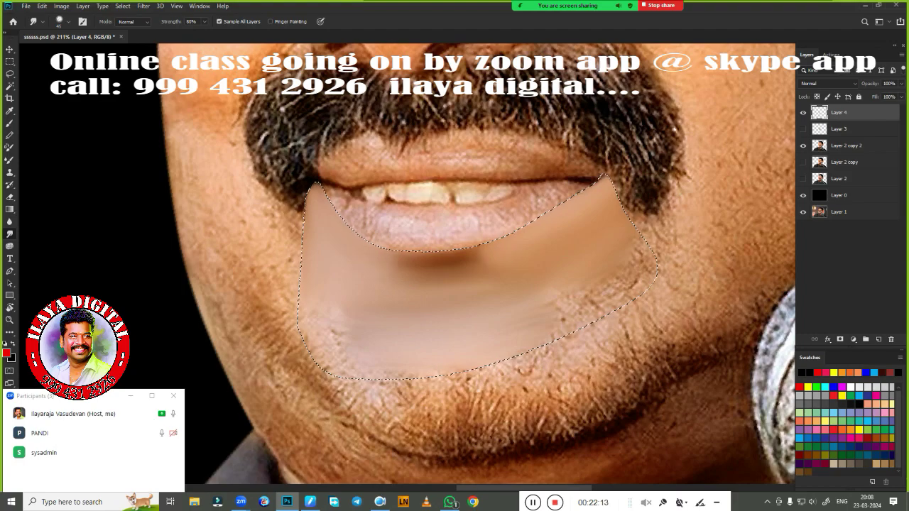
pyautogui.moveTo(552, 304); pyautogui.dragTo(625, 312)
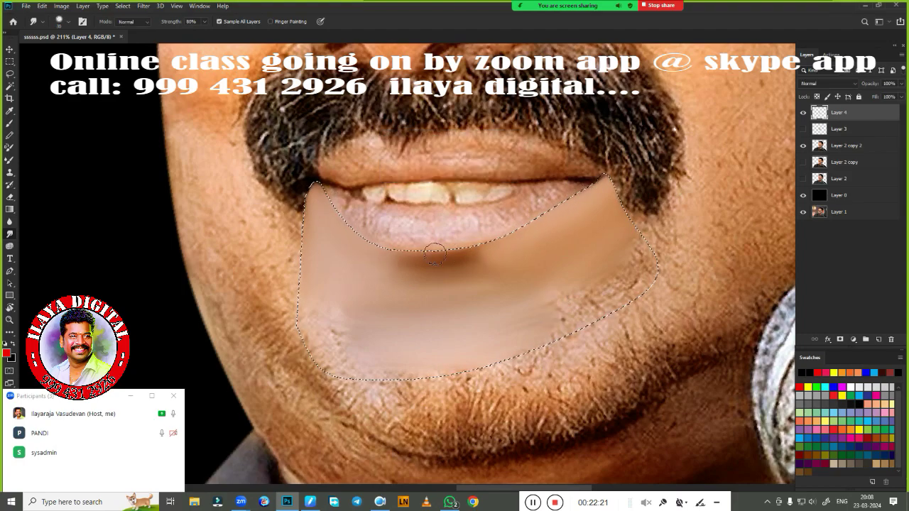
pyautogui.hotkey('ctrl', 'd')
pyautogui.scroll(-5, 626, 318)
# Step: Erase the blotchy light patch across the lower chin
pyautogui.scroll(5, 627, 319)
pyautogui.press('e')
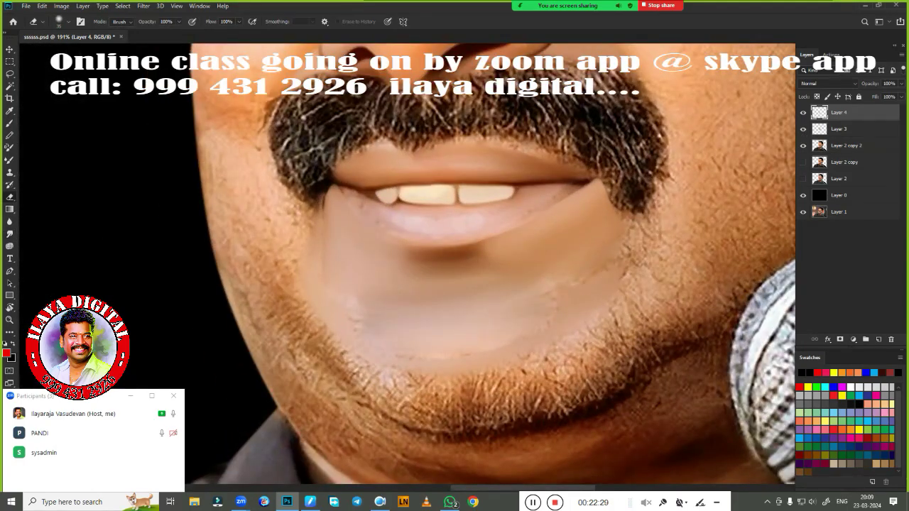
pyautogui.moveTo(641, 271); pyautogui.dragTo(294, 265)
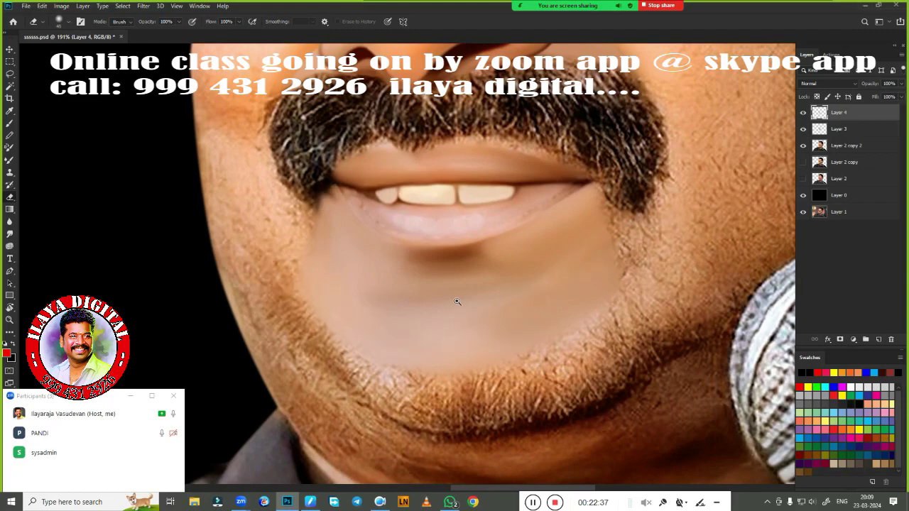
pyautogui.scroll(5, 365, 181)
# Step: Smudge the lip corner and lower lip edge with a smaller brush to soften them
pyautogui.press('r')
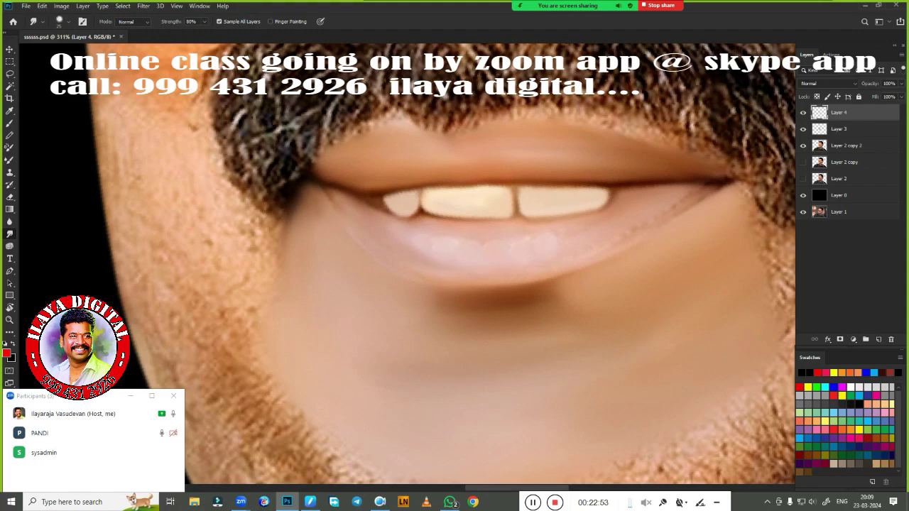
pyautogui.press('[')
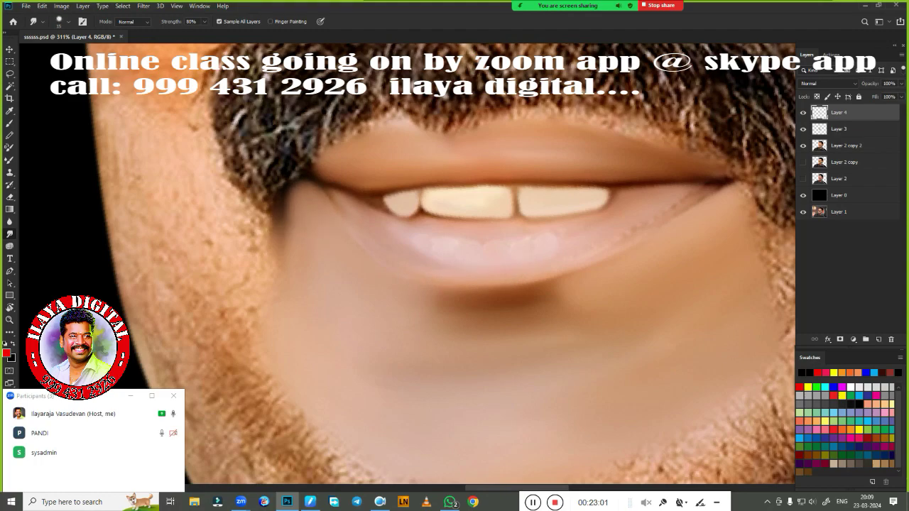
pyautogui.moveTo(714, 186); pyautogui.dragTo(624, 238)
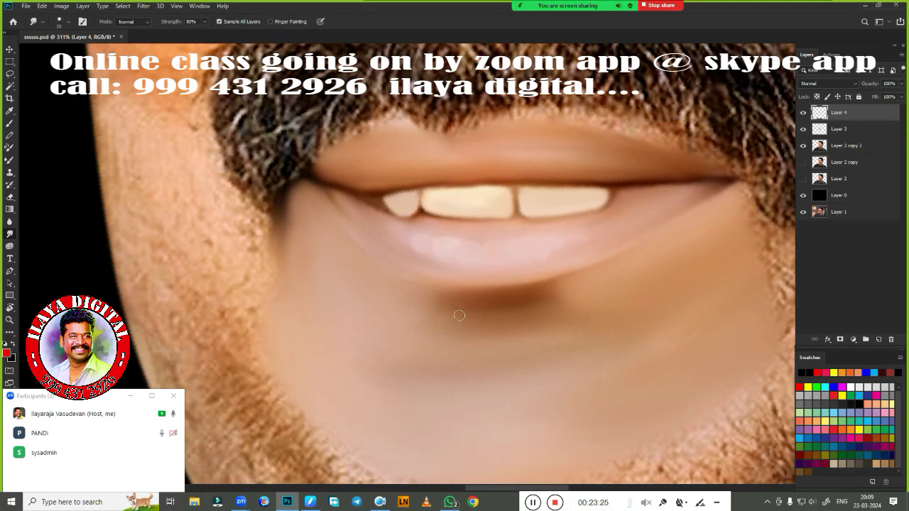
pyautogui.scroll(-5, 460, 315)
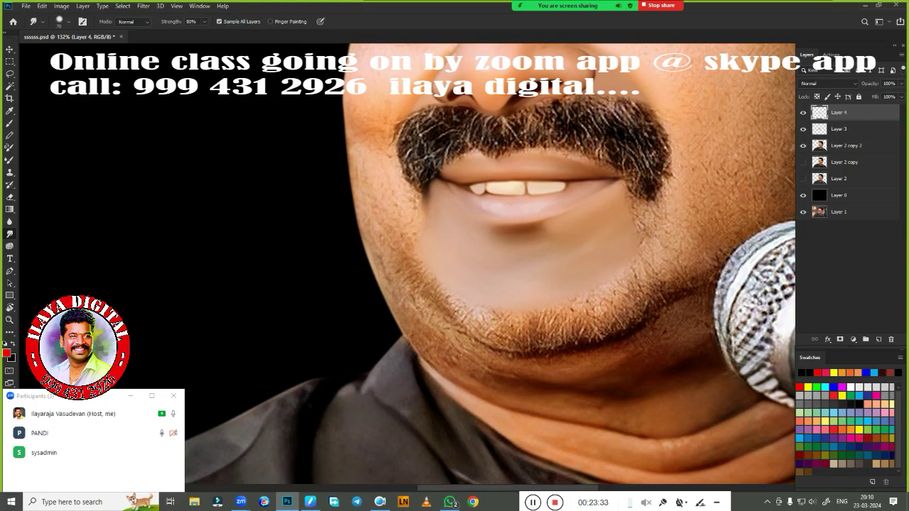
pyautogui.scroll(3, 365, 54)
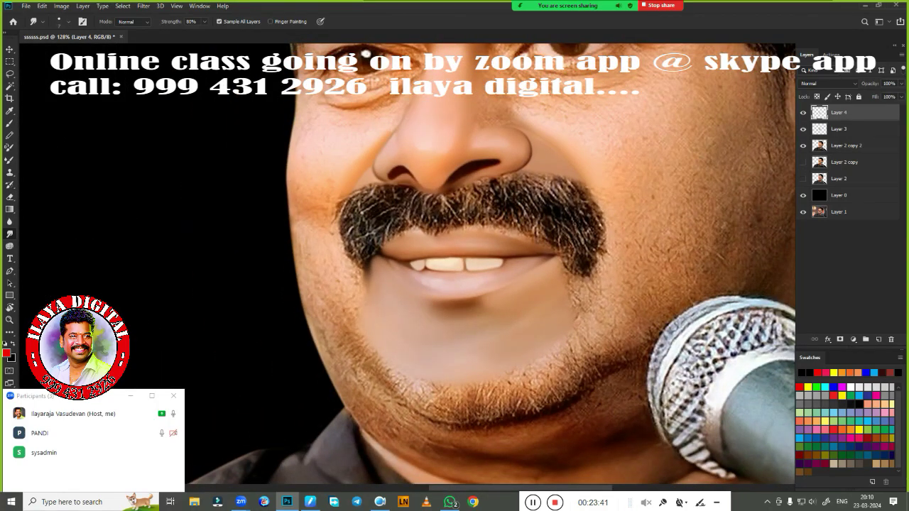
pyautogui.scroll(2, 341, 277)
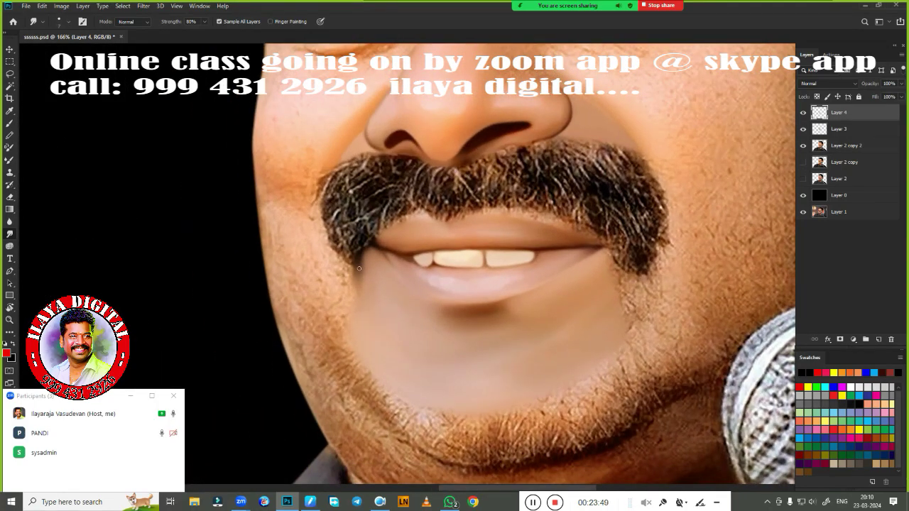
pyautogui.press('e')
pyautogui.scroll(2, 470, 357)
pyautogui.press('b')
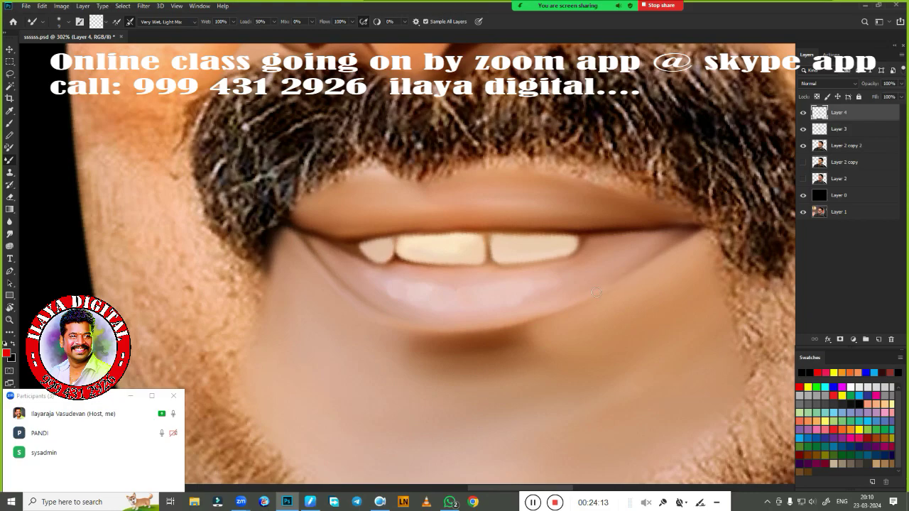
pyautogui.press('r')
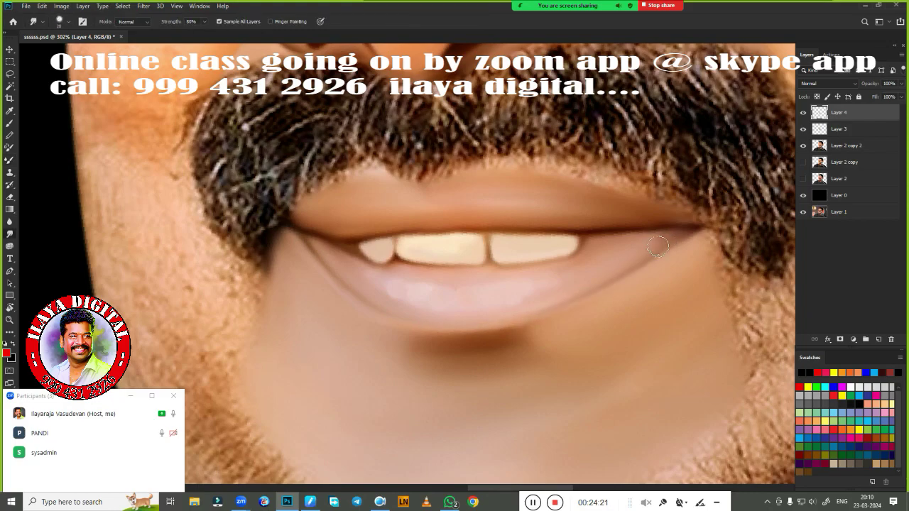
pyautogui.moveTo(658, 247); pyautogui.dragTo(546, 305)
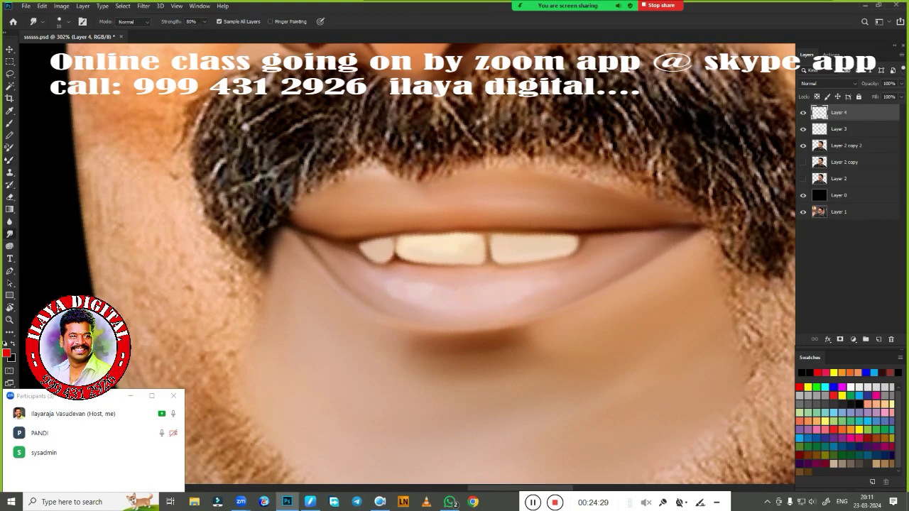
pyautogui.scroll(-2, 574, 283)
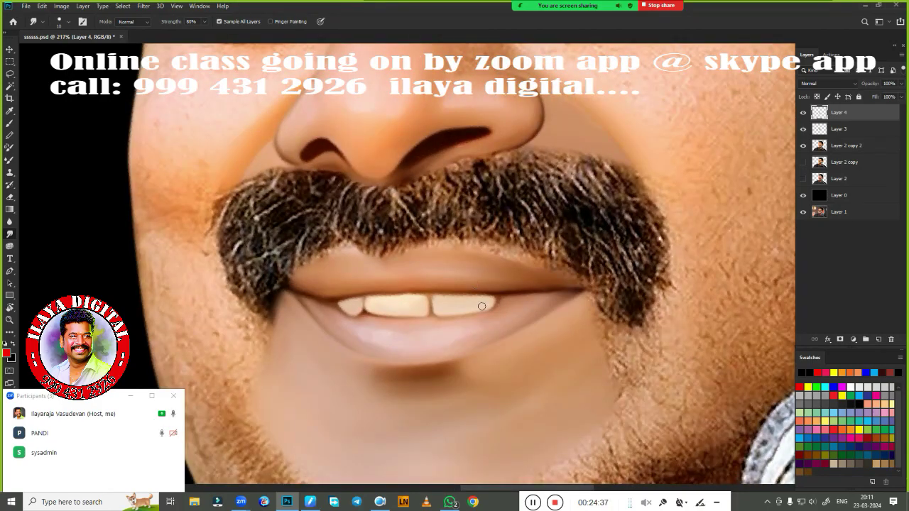
# Step: Smudge the mustache's top, right half, lower centre edge and right tip into smooth strokes
pyautogui.moveTo(394, 213); pyautogui.dragTo(554, 225)
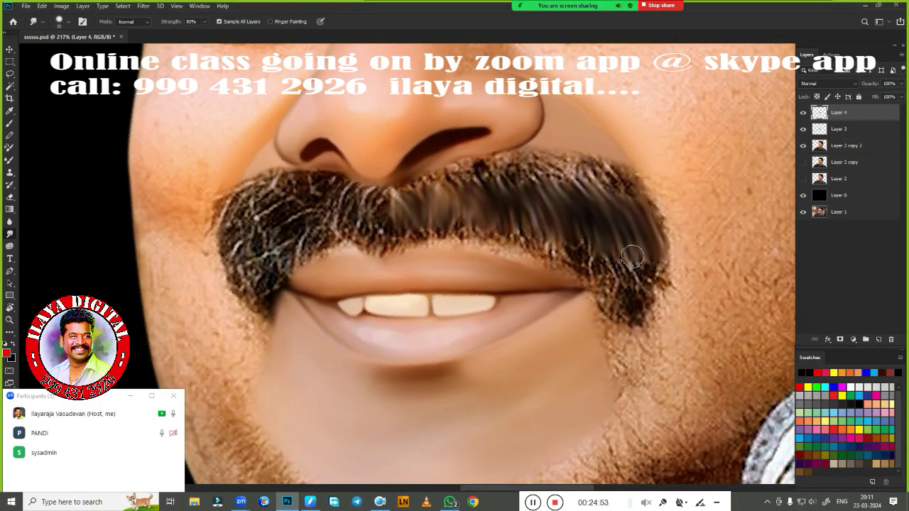
pyautogui.moveTo(554, 225); pyautogui.dragTo(646, 295)
pyautogui.moveTo(412, 236)
pyautogui.mouseDown()
pyautogui.moveTo(533, 245)
pyautogui.moveTo(584, 264)
pyautogui.moveTo(645, 308)
pyautogui.moveTo(622, 326)
pyautogui.mouseUp()
pyautogui.moveTo(399, 200)
pyautogui.mouseDown()
pyautogui.moveTo(443, 178)
pyautogui.moveTo(525, 167)
pyautogui.moveTo(577, 186)
pyautogui.moveTo(621, 174)
pyautogui.moveTo(671, 277)
pyautogui.moveTo(639, 361)
pyautogui.moveTo(608, 331)
pyautogui.mouseUp()
pyautogui.moveTo(648, 307); pyautogui.dragTo(626, 338)
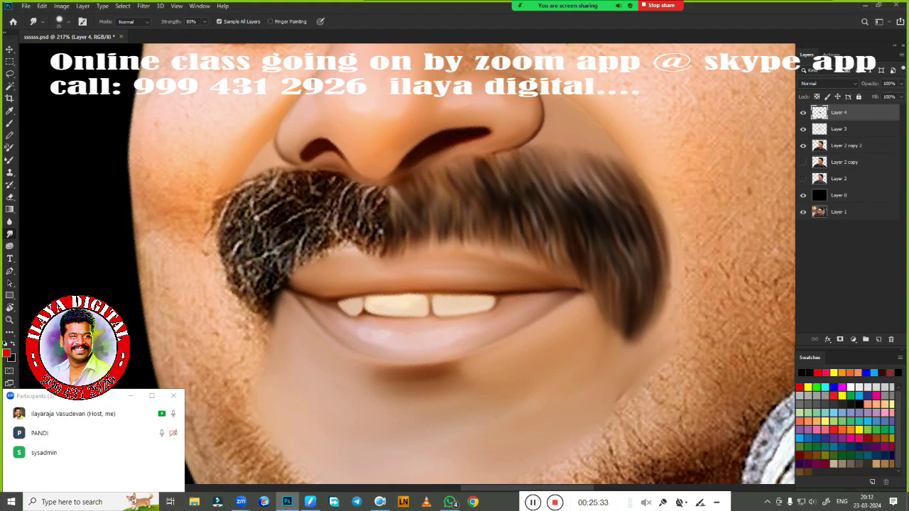
pyautogui.scroll(-5, 422, 176)
pyautogui.scroll(2, 529, 319)
pyautogui.scroll(2, 538, 346)
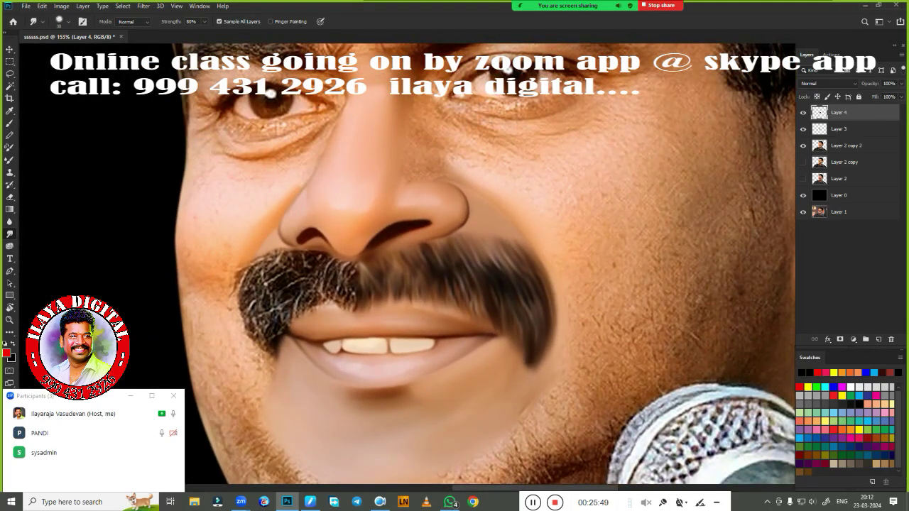
# Step: Blend skin into the mustache's upper right edge, smooth its left edge and pull its tip down
pyautogui.moveTo(505, 231); pyautogui.dragTo(529, 264)
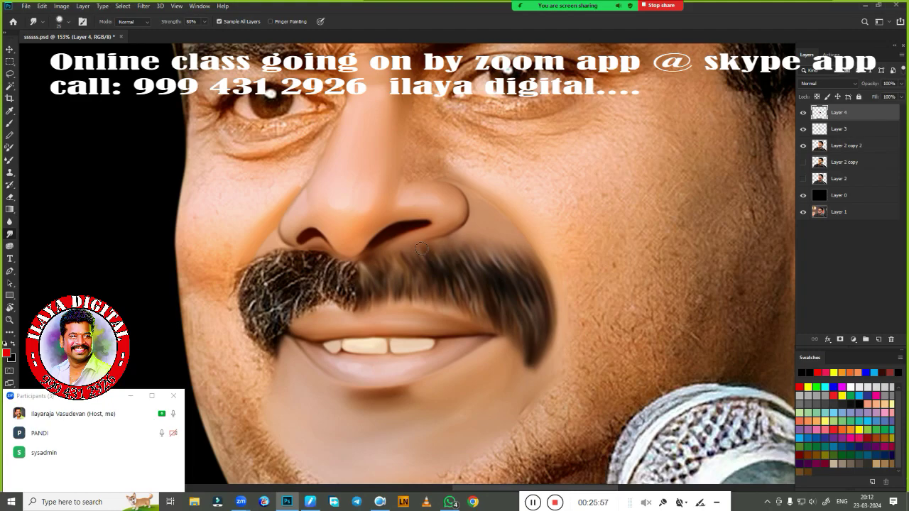
pyautogui.moveTo(493, 232); pyautogui.dragTo(533, 264)
pyautogui.scroll(-3, 454, 298)
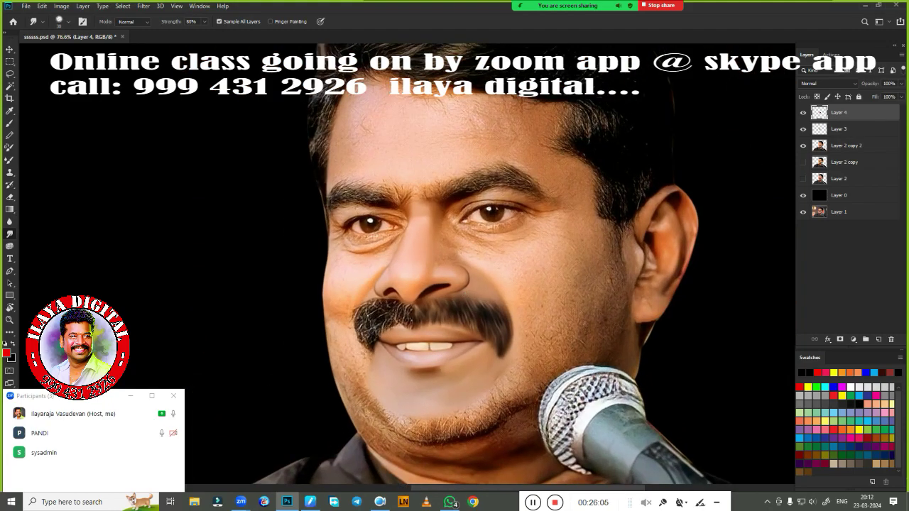
pyautogui.scroll(3, 454, 298)
pyautogui.scroll(1, 454, 298)
pyautogui.moveTo(425, 312); pyautogui.dragTo(540, 263)
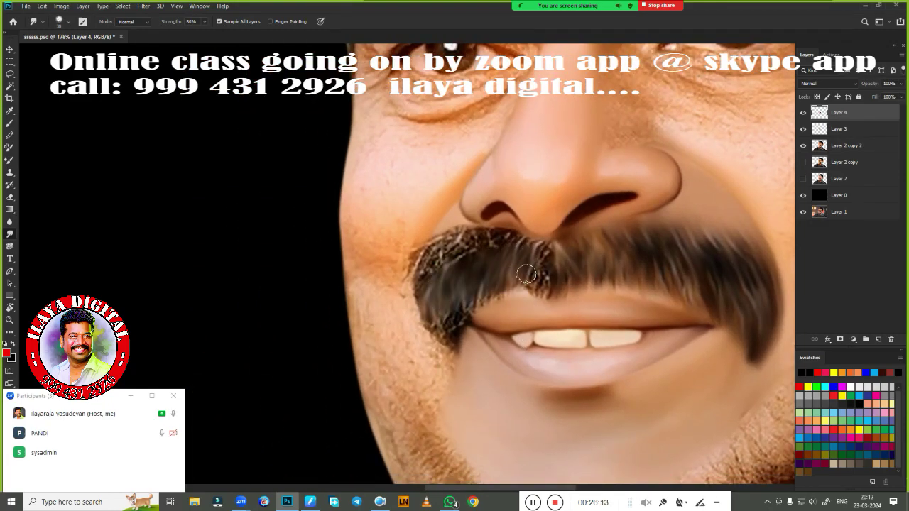
pyautogui.moveTo(425, 334)
pyautogui.mouseDown()
pyautogui.moveTo(471, 284)
pyautogui.moveTo(526, 296)
pyautogui.mouseUp()
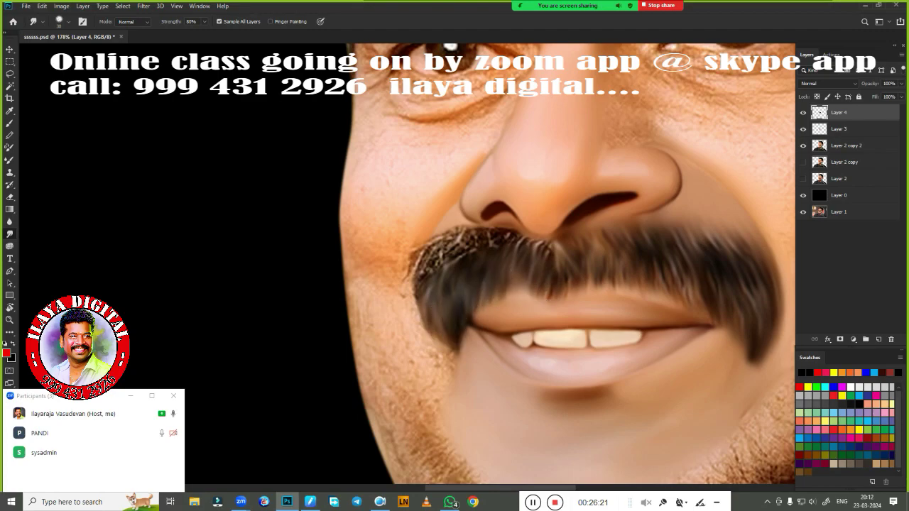
pyautogui.moveTo(426, 313); pyautogui.dragTo(456, 378)
pyautogui.moveTo(422, 285)
pyautogui.mouseDown()
pyautogui.moveTo(435, 241)
pyautogui.moveTo(435, 282)
pyautogui.mouseUp()
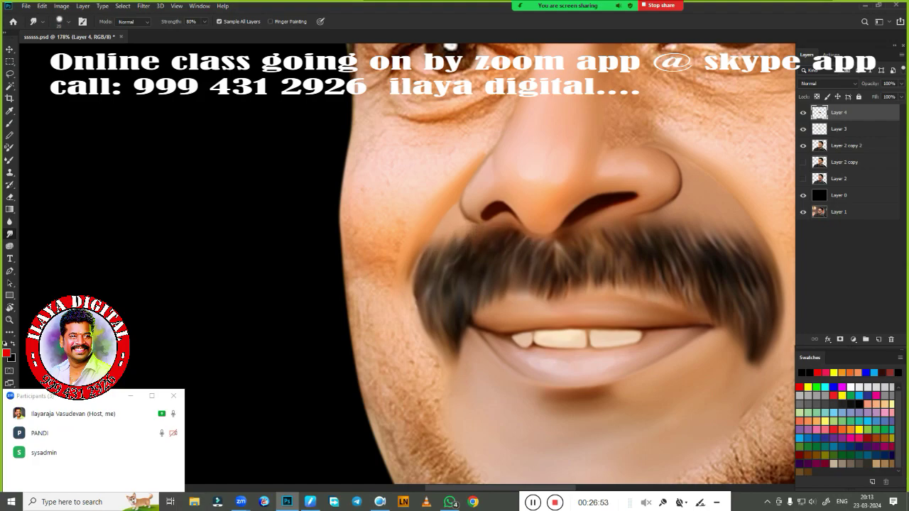
pyautogui.scroll(-3, 568, 270)
pyautogui.scroll(2, 568, 270)
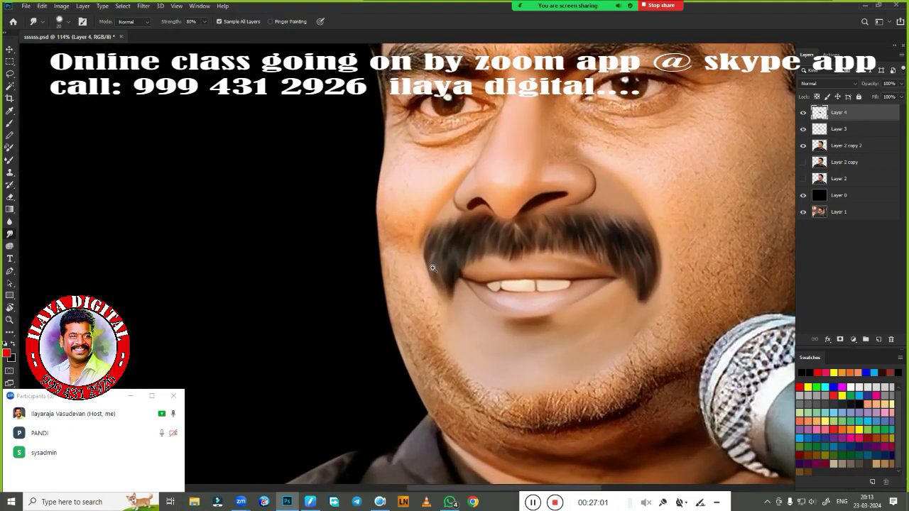
pyautogui.scroll(1, 568, 270)
# Step: Delete Layer 3 and drop the active selection
pyautogui.press('Delete')
pyautogui.scroll(3, 426, 178)
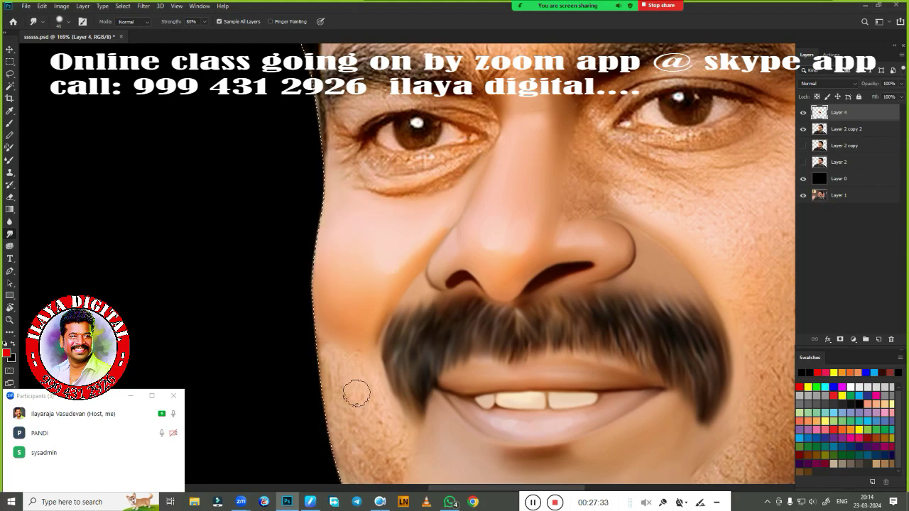
pyautogui.hotkey('ctrl', 'd')
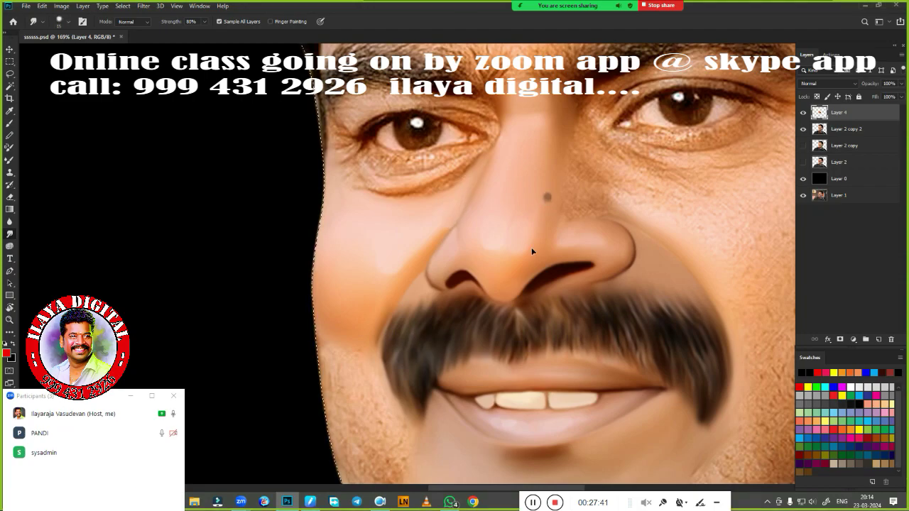
pyautogui.scroll(-5, 405, 223)
# Step: Smudge the stubble on the left cheek, jaw, right jaw and chin, then enlarge the brush
pyautogui.moveTo(410, 383)
pyautogui.mouseDown()
pyautogui.moveTo(355, 185)
pyautogui.moveTo(396, 223)
pyautogui.moveTo(395, 284)
pyautogui.moveTo(335, 220)
pyautogui.moveTo(426, 351)
pyautogui.moveTo(390, 189)
pyautogui.moveTo(360, 204)
pyautogui.mouseUp()
pyautogui.scroll(-3, 360, 203)
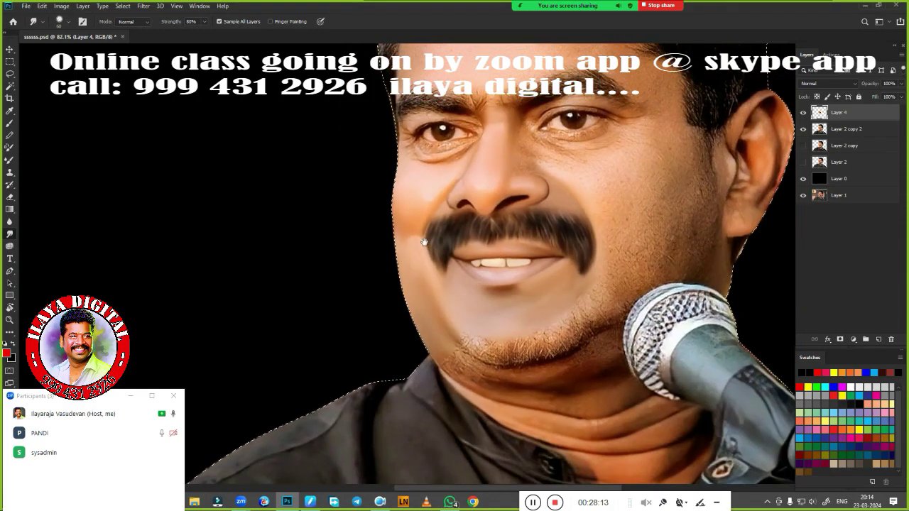
pyautogui.moveTo(418, 228); pyautogui.dragTo(416, 260)
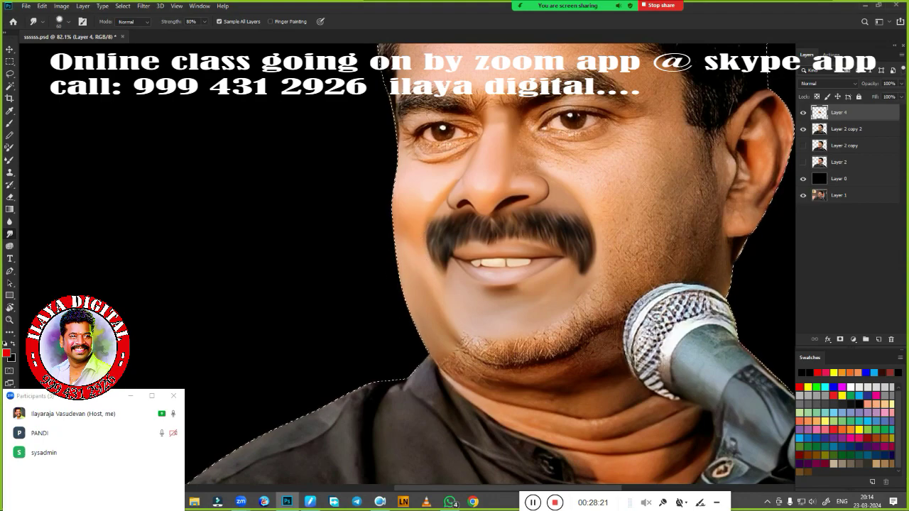
pyautogui.moveTo(402, 220)
pyautogui.mouseDown()
pyautogui.moveTo(404, 189)
pyautogui.moveTo(412, 278)
pyautogui.mouseUp()
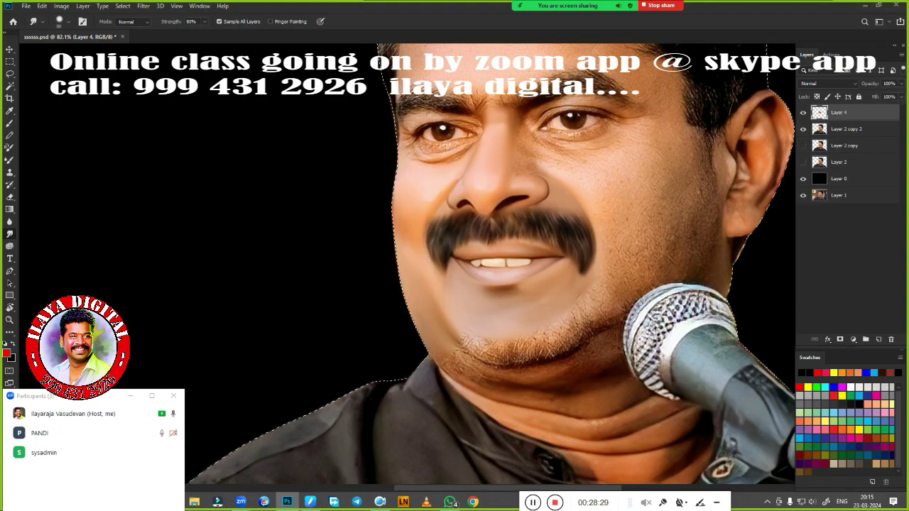
pyautogui.moveTo(576, 320); pyautogui.dragTo(603, 298)
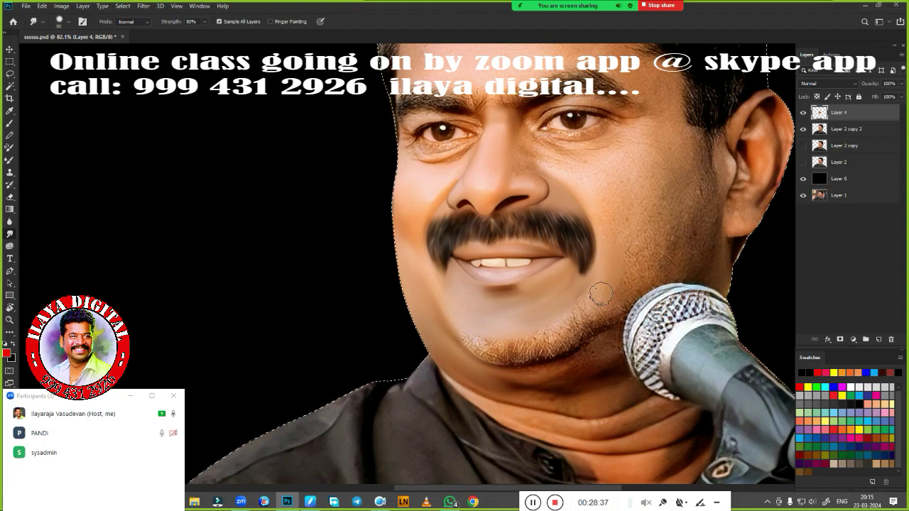
pyautogui.moveTo(583, 326); pyautogui.dragTo(496, 348)
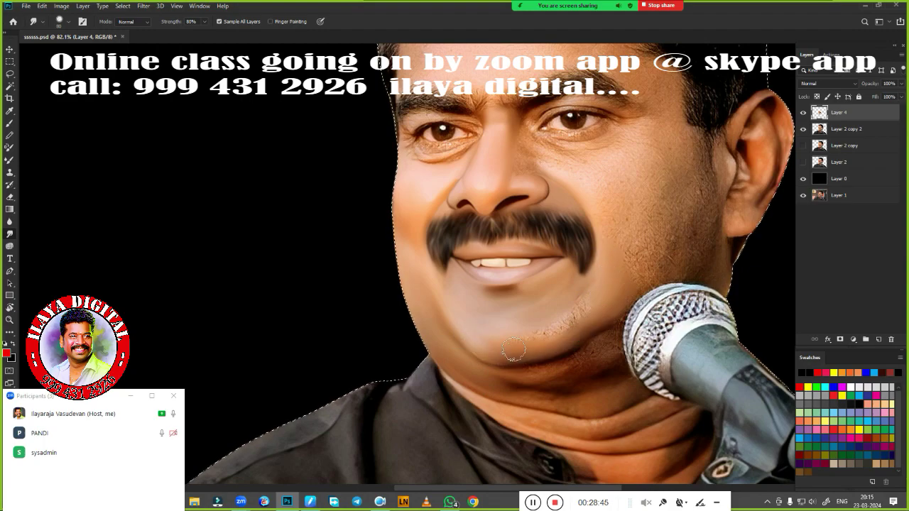
pyautogui.scroll(2, 518, 333)
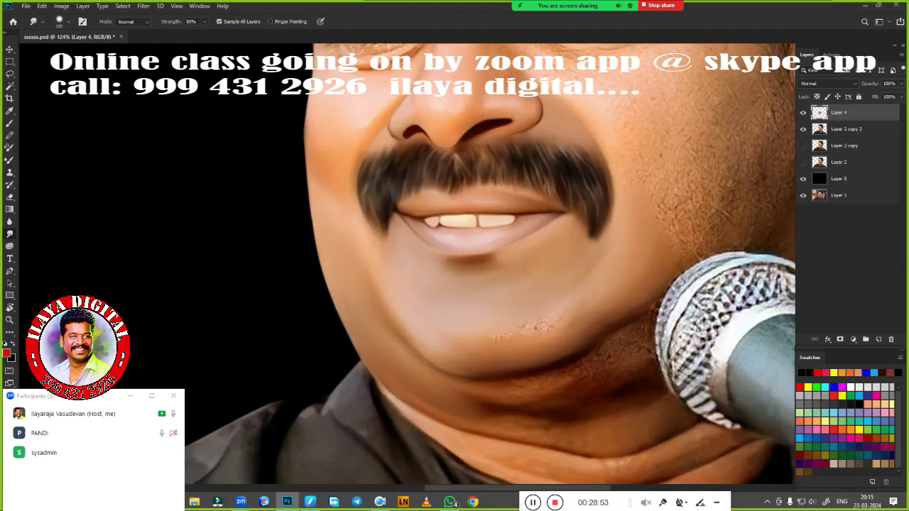
pyautogui.moveTo(461, 350); pyautogui.dragTo(568, 324)
pyautogui.press(']')
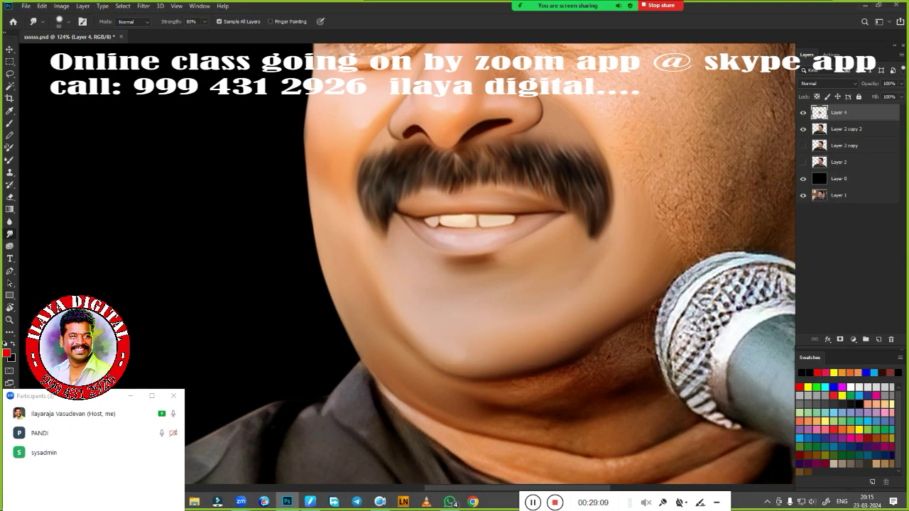
pyautogui.scroll(-2, 544, 386)
pyautogui.scroll(2, 590, 308)
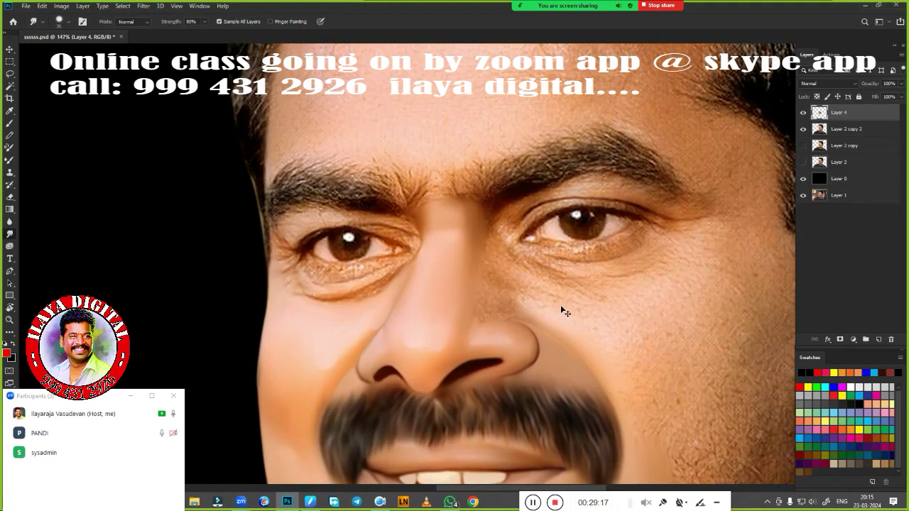
pyautogui.scroll(2, 561, 311)
# Step: Hide Layer 4 and draw a Pen path looping around the right eye area
pyautogui.press('p')
pyautogui.click(803, 112)
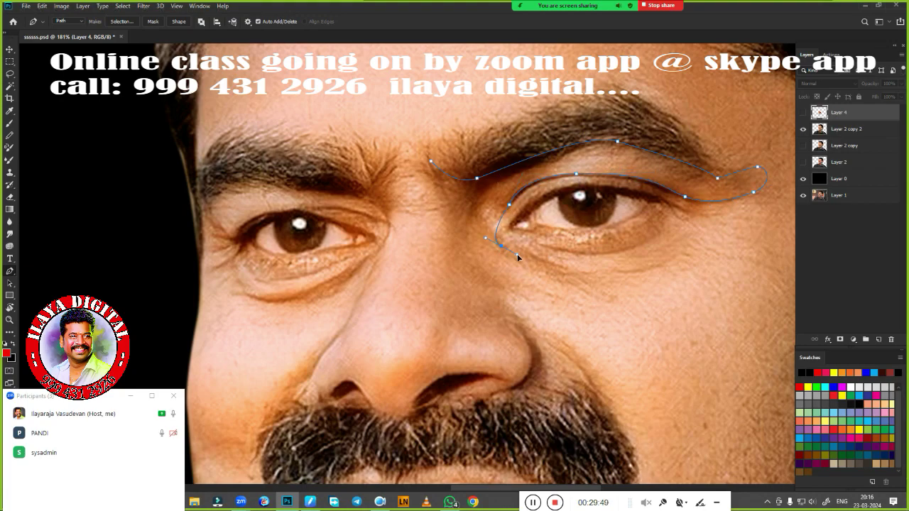
pyautogui.moveTo(759, 265); pyautogui.dragTo(761, 284)
pyautogui.moveTo(760, 317); pyautogui.dragTo(751, 323)
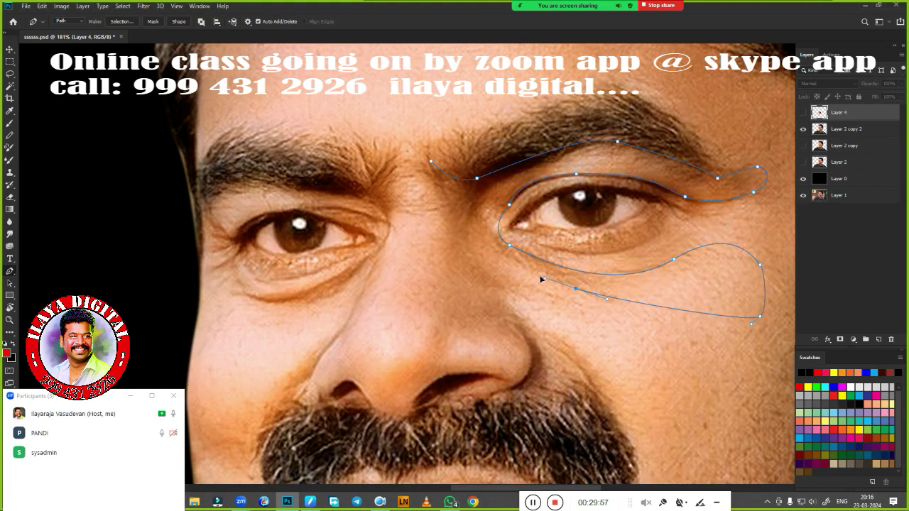
pyautogui.moveTo(575, 288); pyautogui.dragTo(518, 266)
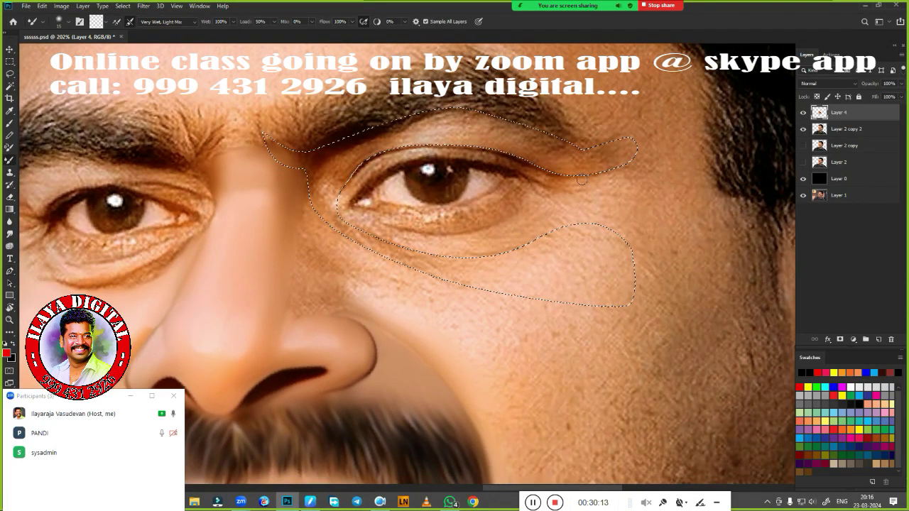
# Step: Paint smooth, brighter skin below the eyebrow and above the upper eyelid
pyautogui.moveTo(383, 119); pyautogui.dragTo(540, 142)
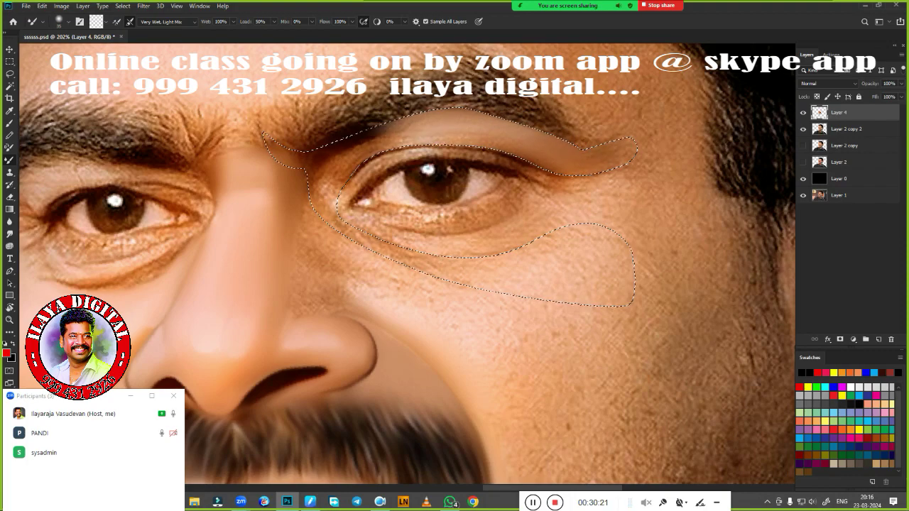
pyautogui.moveTo(416, 128)
pyautogui.mouseDown()
pyautogui.moveTo(373, 139)
pyautogui.moveTo(472, 112)
pyautogui.mouseUp()
pyautogui.moveTo(369, 135); pyautogui.dragTo(473, 107)
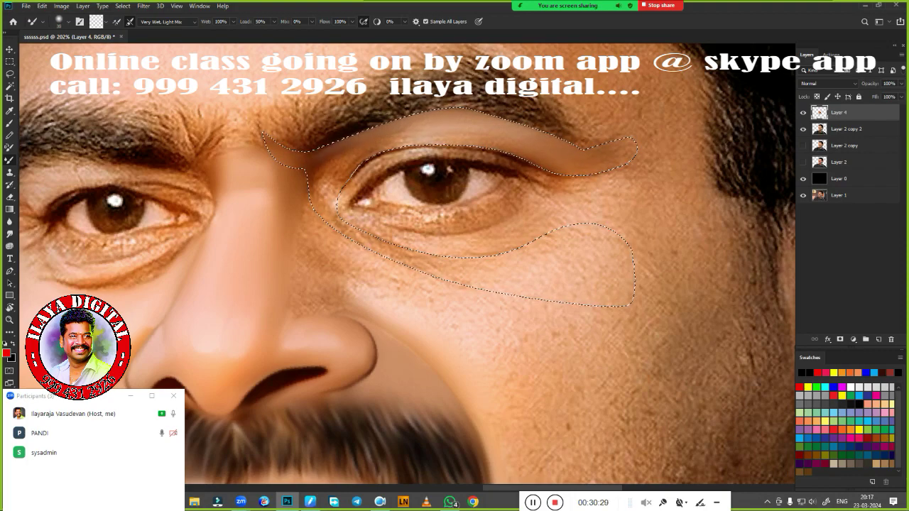
pyautogui.moveTo(334, 174)
pyautogui.mouseDown()
pyautogui.moveTo(394, 151)
pyautogui.moveTo(365, 158)
pyautogui.mouseUp()
pyautogui.moveTo(440, 135)
pyautogui.mouseDown()
pyautogui.moveTo(376, 142)
pyautogui.moveTo(469, 110)
pyautogui.mouseUp()
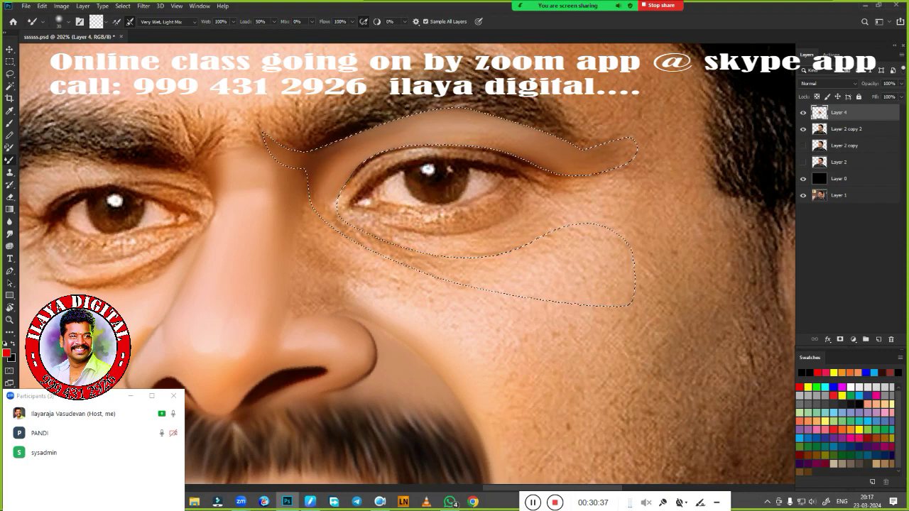
pyautogui.moveTo(398, 113); pyautogui.dragTo(489, 112)
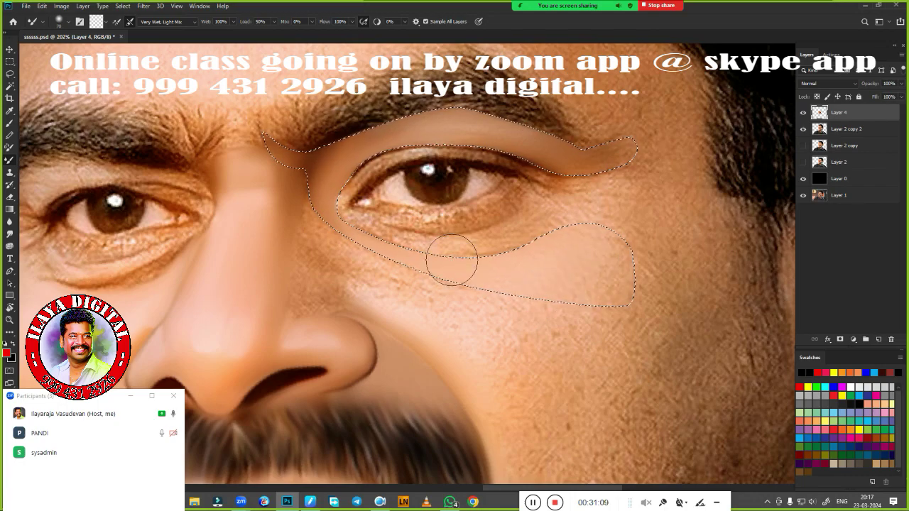
# Step: Smudge the skin between the brows and blend the eyebrow hair into smooth strokes
pyautogui.press('i')
pyautogui.scroll(1, 475, 298)
pyautogui.press('r')
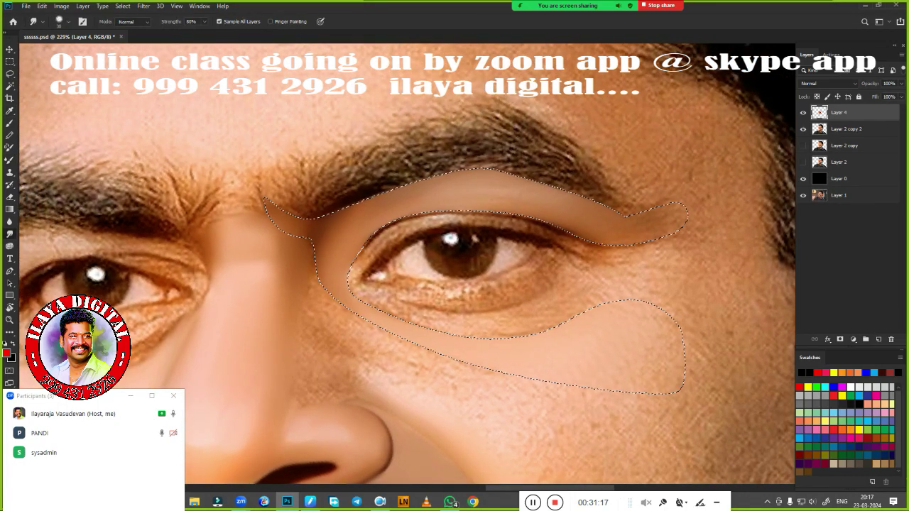
pyautogui.moveTo(280, 206); pyautogui.dragTo(291, 160)
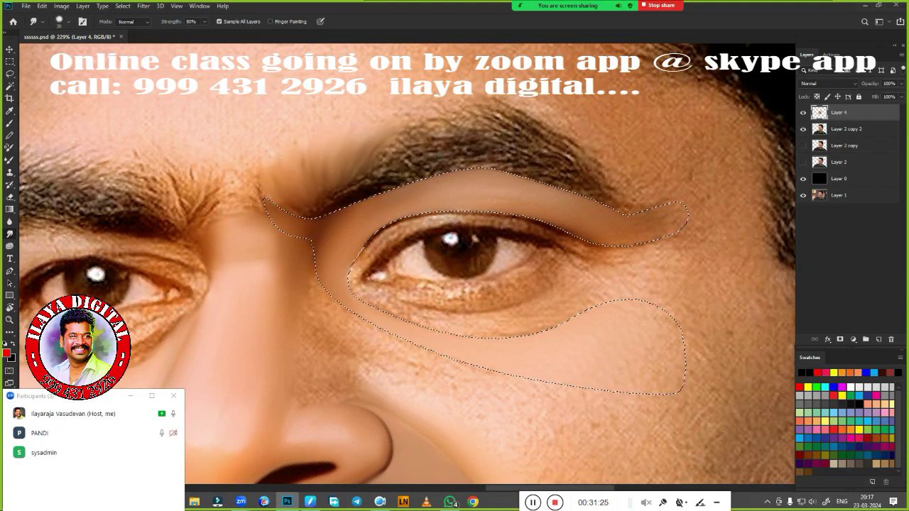
pyautogui.moveTo(280, 212); pyautogui.dragTo(277, 170)
pyautogui.moveTo(398, 146); pyautogui.dragTo(561, 135)
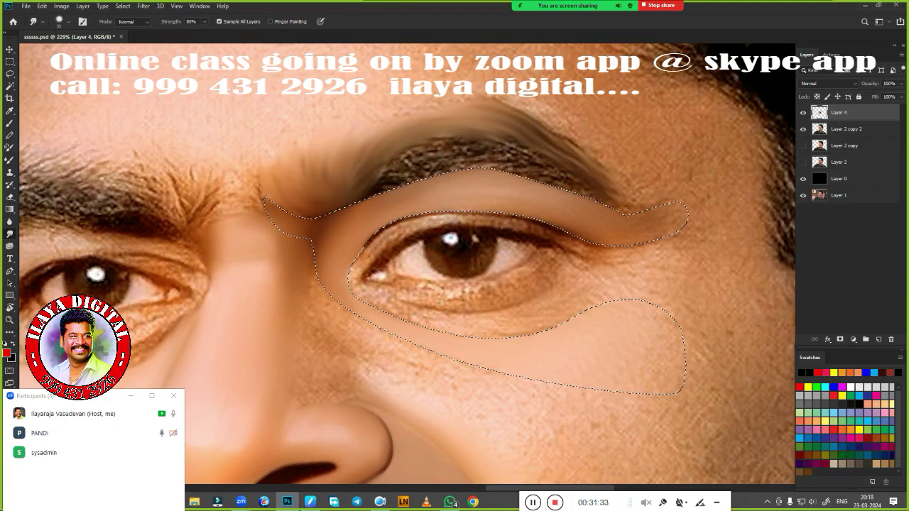
pyautogui.moveTo(497, 152)
pyautogui.mouseDown()
pyautogui.moveTo(435, 147)
pyautogui.moveTo(540, 153)
pyautogui.mouseUp()
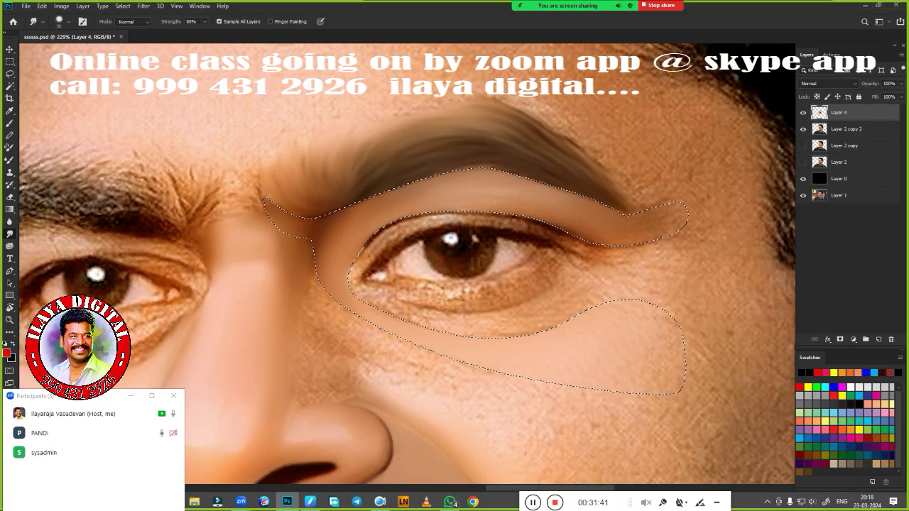
pyautogui.moveTo(568, 181); pyautogui.dragTo(624, 206)
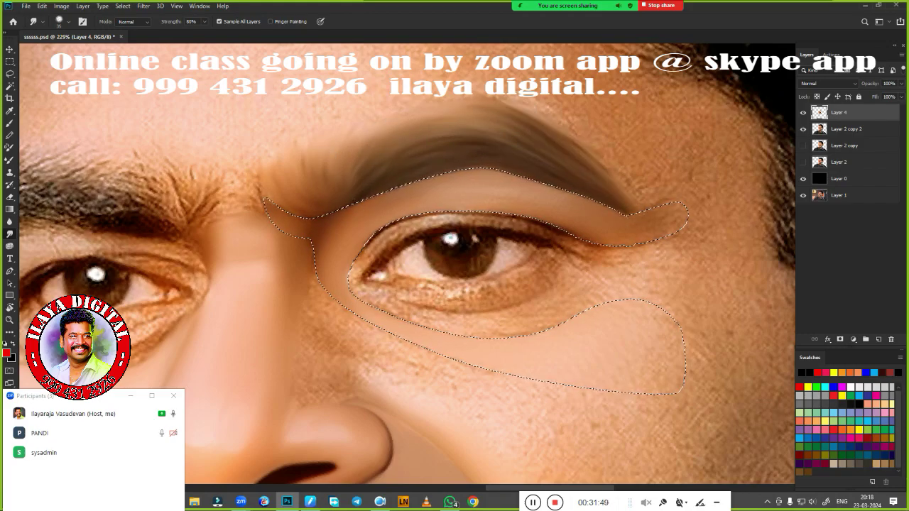
pyautogui.scroll(-2, 296, 272)
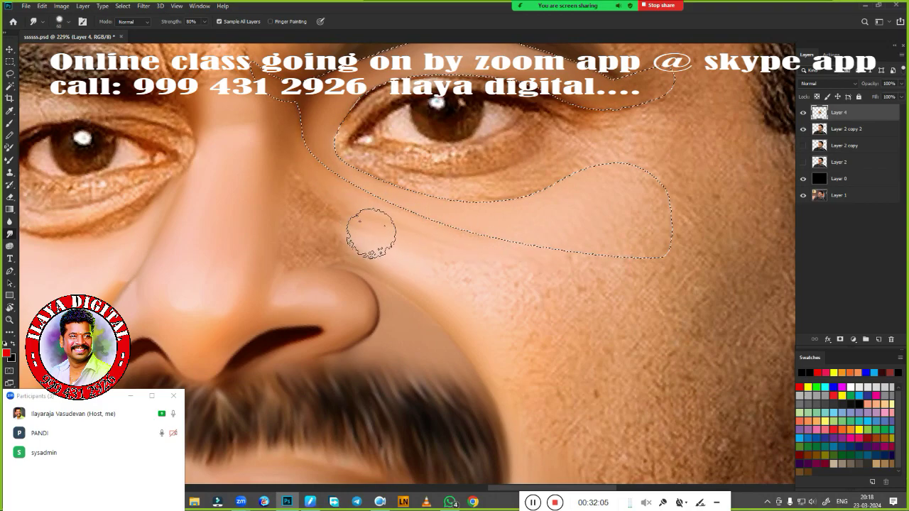
pyautogui.scroll(2, 395, 211)
pyautogui.scroll(-2, 369, 223)
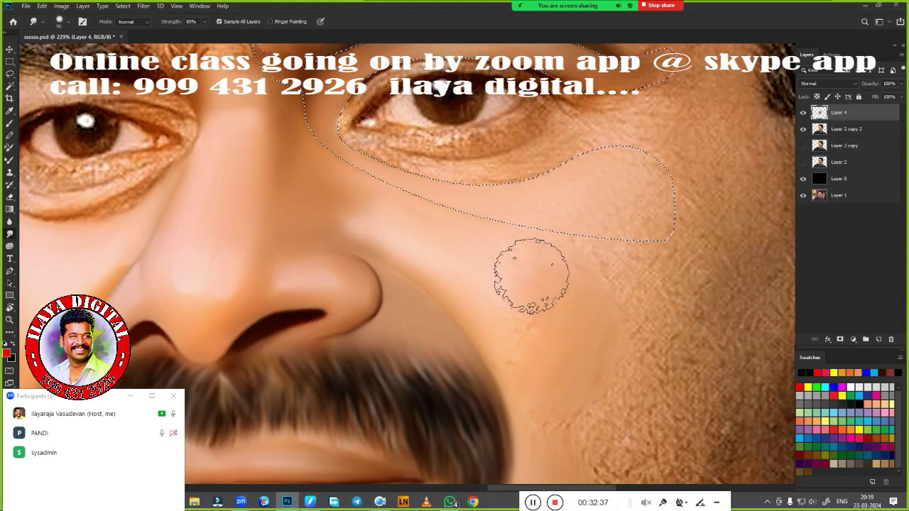
# Step: Smooth the upper eyelid skin, the area below the eyebrow and toward the inner eye corner
pyautogui.press('b')
pyautogui.moveTo(575, 266); pyautogui.dragTo(604, 369)
pyautogui.scroll(2, 565, 323)
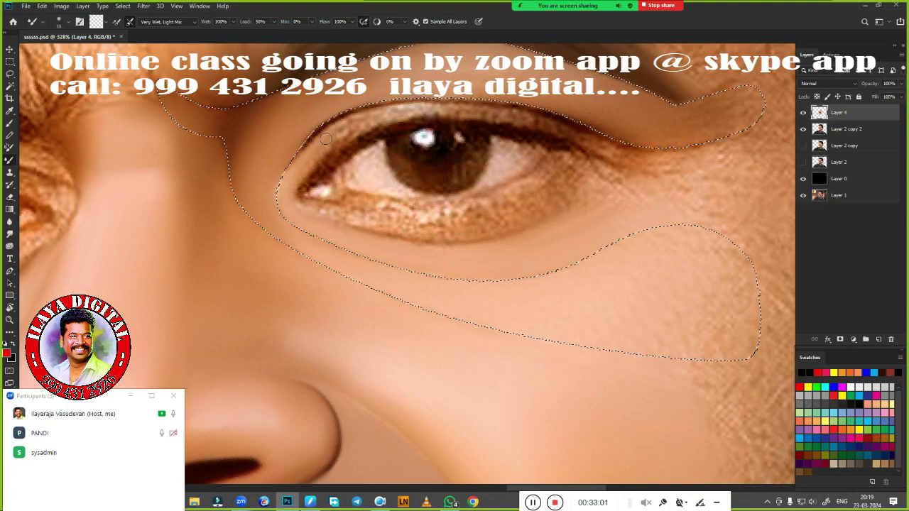
pyautogui.moveTo(326, 139); pyautogui.dragTo(367, 115)
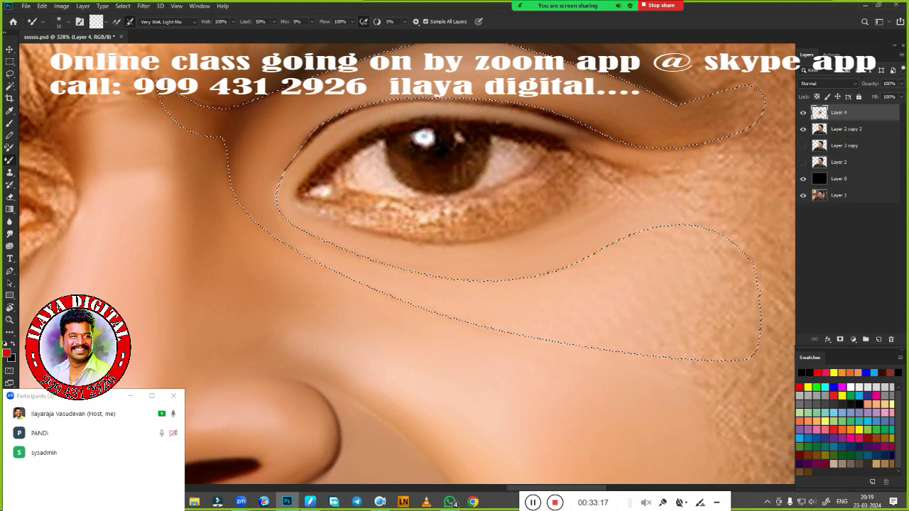
pyautogui.rightClick(568, 142)
pyautogui.press('Escape')
pyautogui.moveTo(565, 134); pyautogui.dragTo(490, 112)
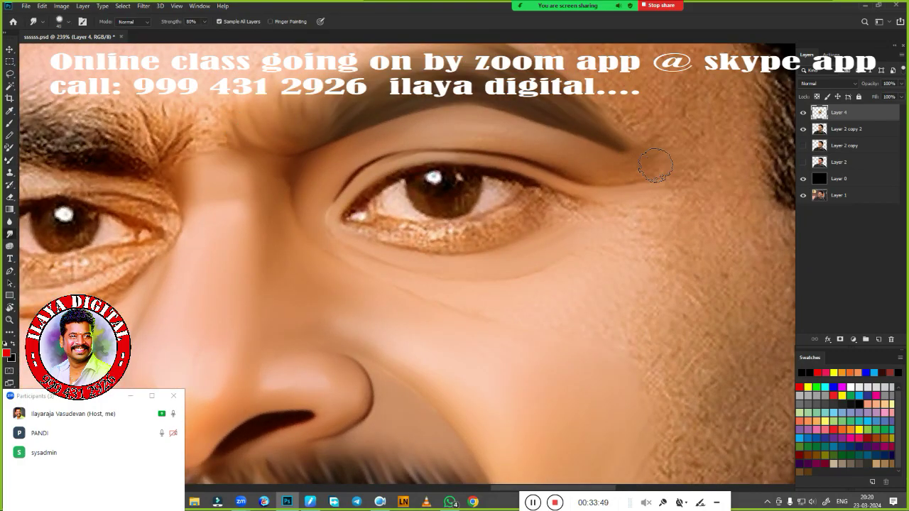
pyautogui.moveTo(655, 166); pyautogui.dragTo(402, 133)
pyautogui.moveTo(294, 187); pyautogui.dragTo(322, 213)
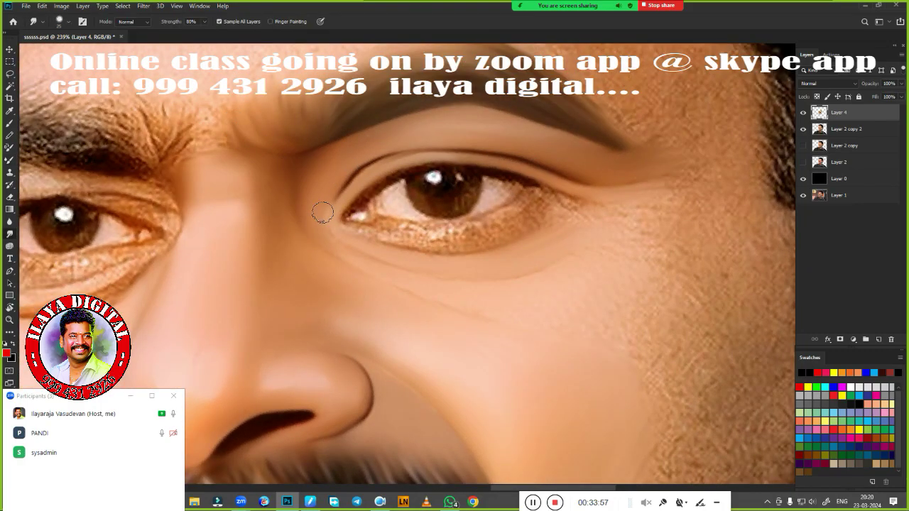
# Step: Smooth the cheek stubble and forehead hairline, undoing the textured forehead stroke
pyautogui.moveTo(645, 239); pyautogui.dragTo(678, 260)
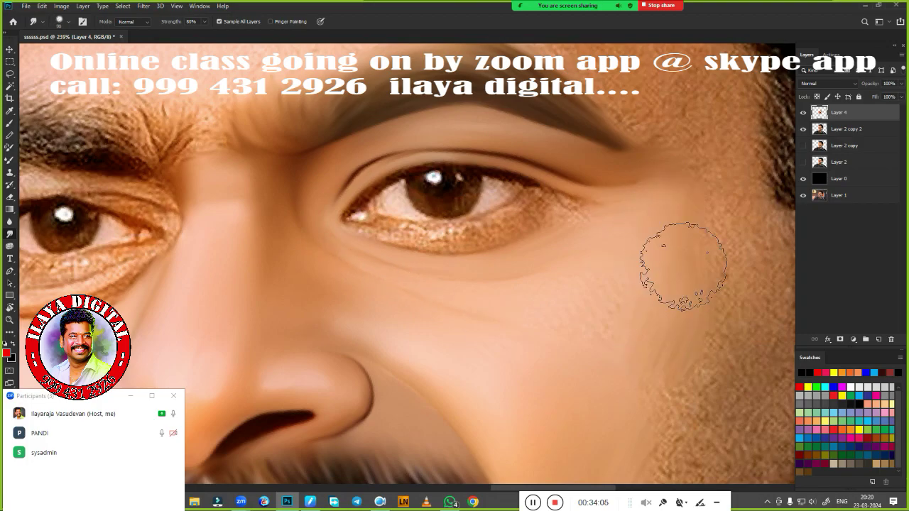
pyautogui.scroll(-5, 438, 191)
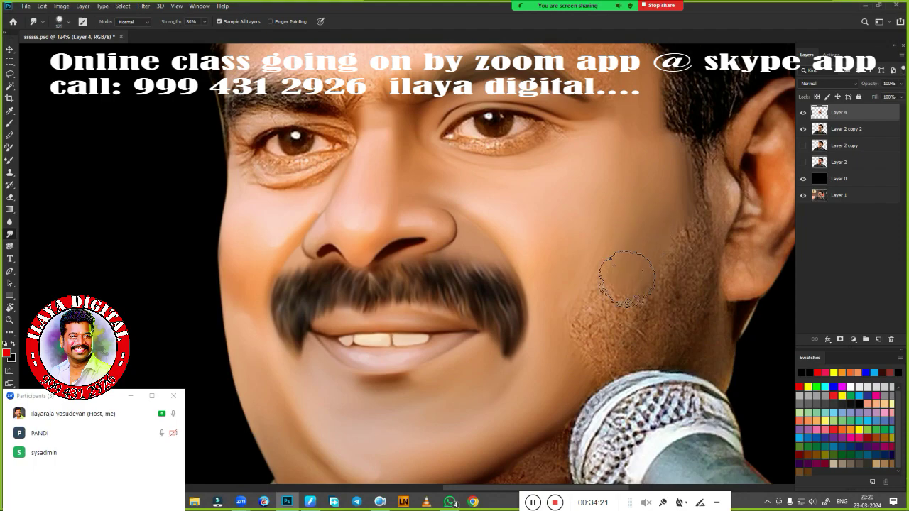
pyautogui.moveTo(614, 291); pyautogui.dragTo(596, 337)
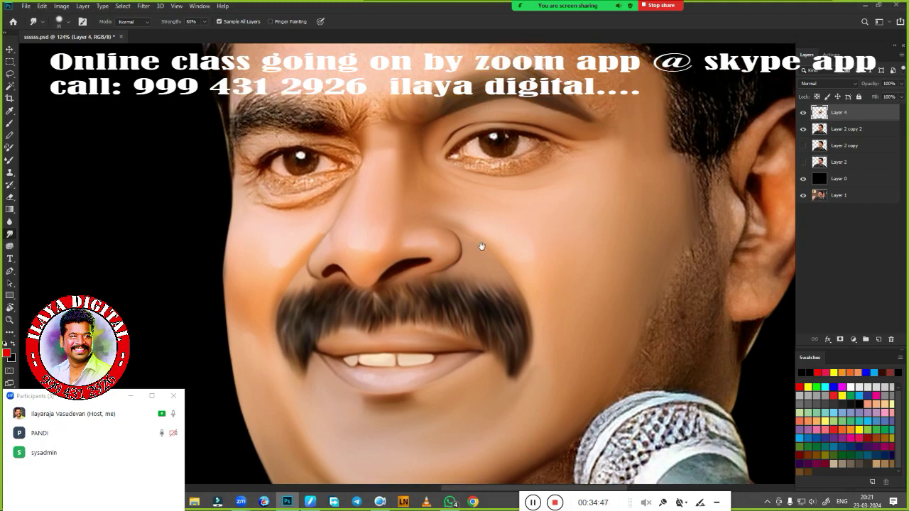
pyautogui.scroll(4, 619, 257)
pyautogui.moveTo(597, 191); pyautogui.dragTo(642, 171)
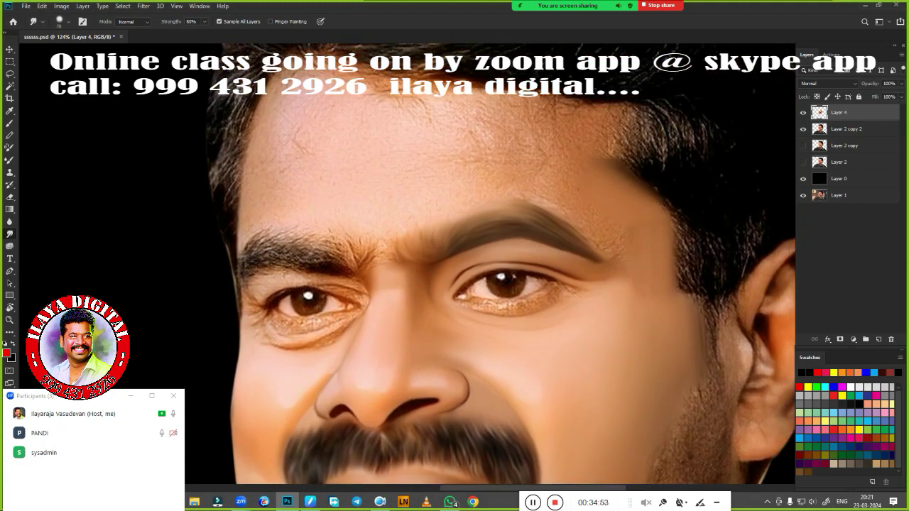
pyautogui.moveTo(561, 106); pyautogui.dragTo(618, 156)
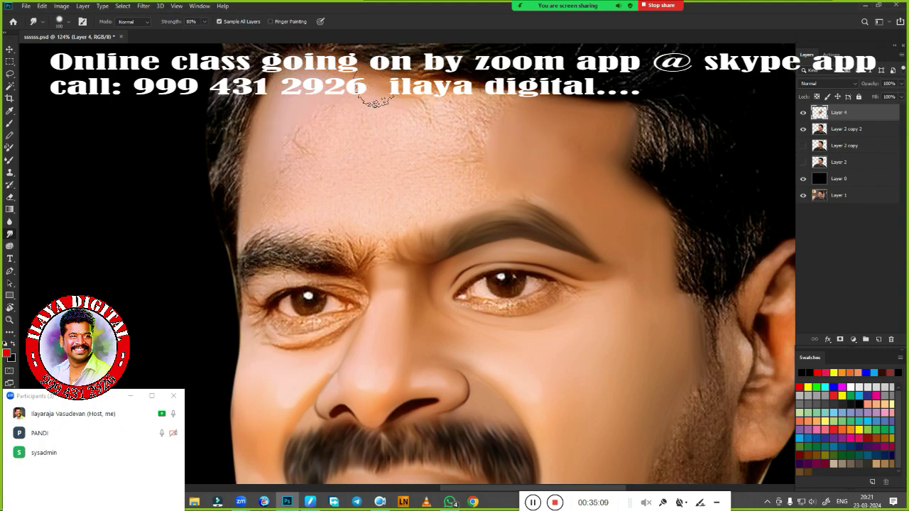
pyautogui.moveTo(377, 107); pyautogui.dragTo(476, 135)
pyautogui.hotkey('ctrl', 'z')
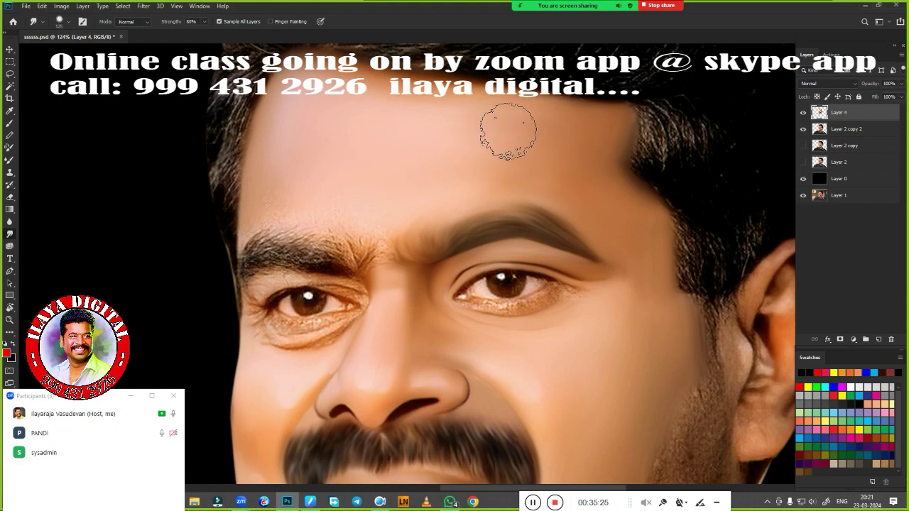
pyautogui.scroll(-3, 653, 173)
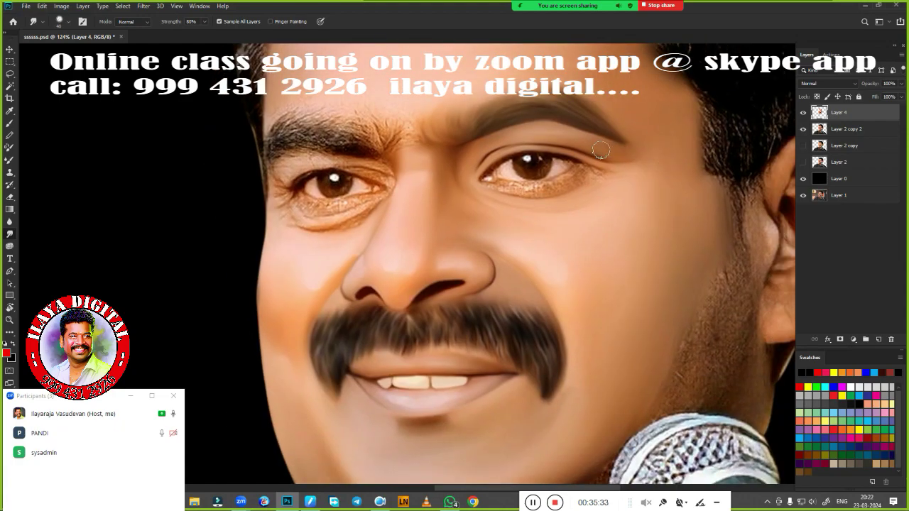
pyautogui.moveTo(759, 223); pyautogui.dragTo(761, 288)
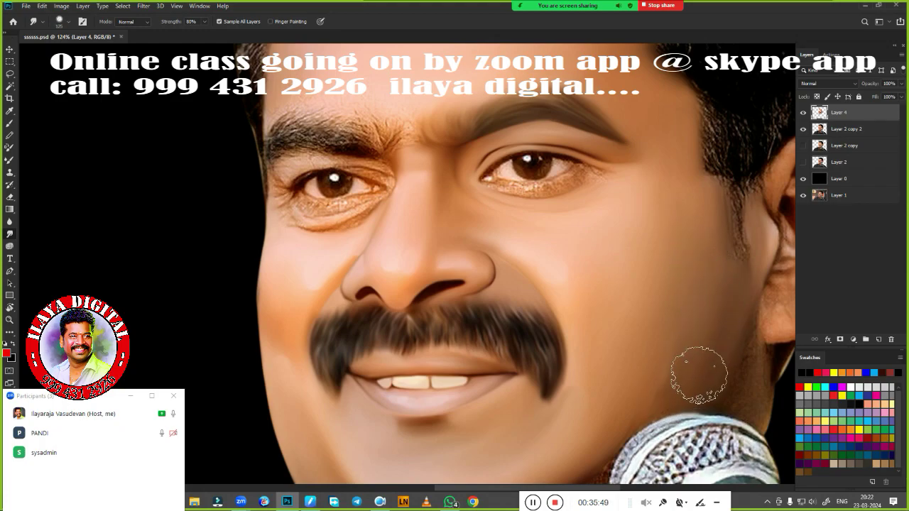
pyautogui.scroll(-3, 671, 411)
pyautogui.scroll(2, 671, 411)
# Step: Hide the painted Layer 4 to reveal the original photo's under-eye area
pyautogui.press('e')
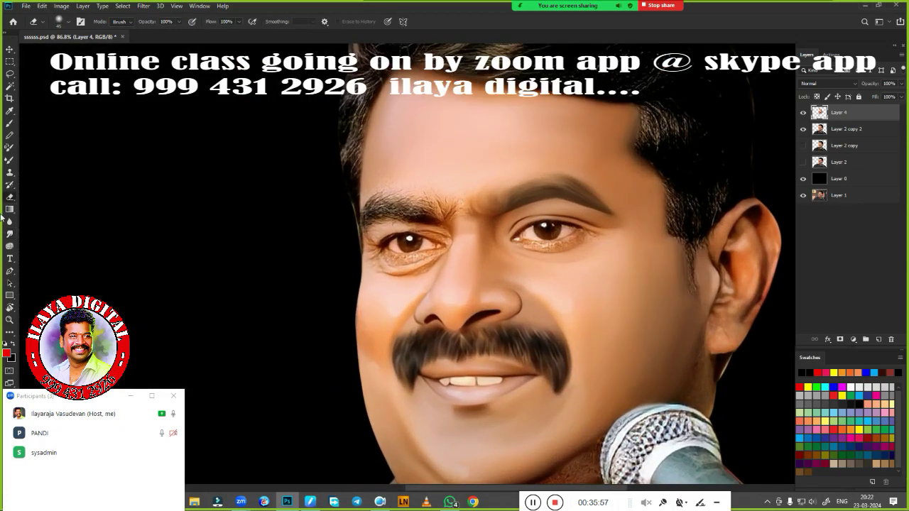
pyautogui.scroll(2, 341, 166)
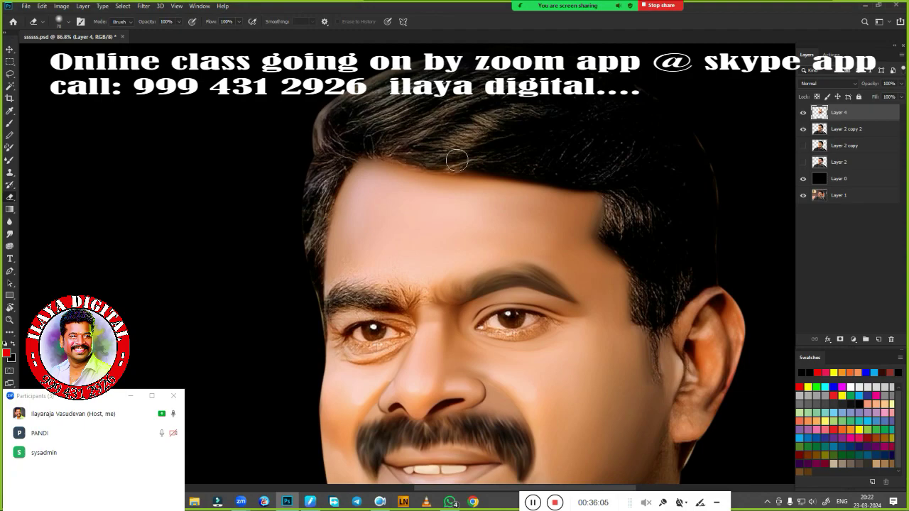
pyautogui.scroll(-2, 646, 345)
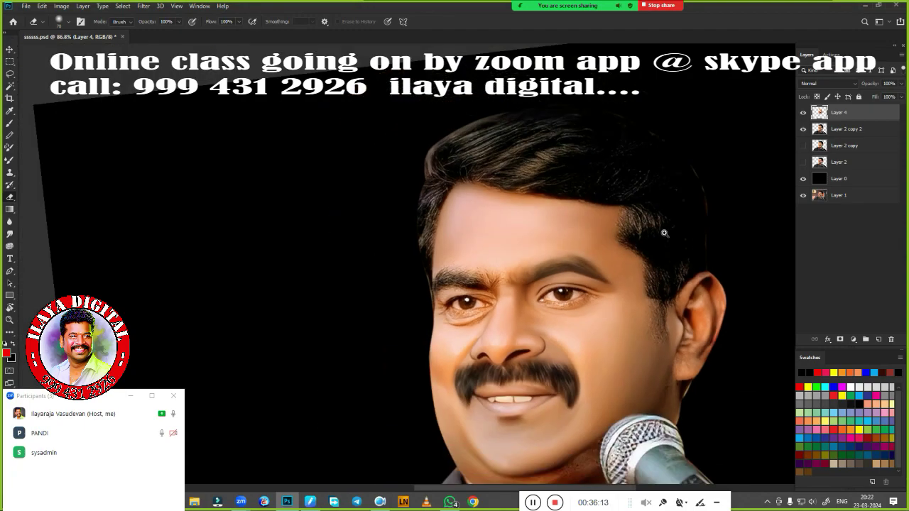
pyautogui.scroll(3, 395, 278)
pyautogui.scroll(1, 529, 313)
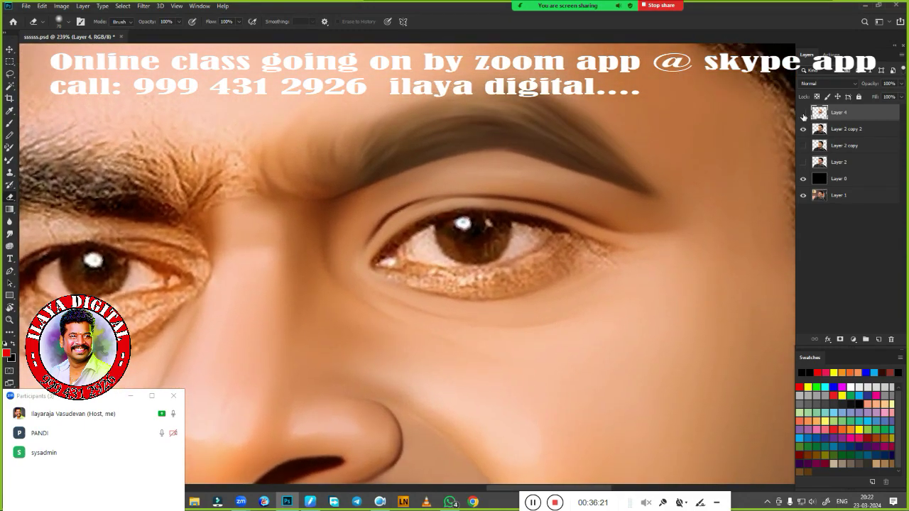
pyautogui.click(803, 112)
pyautogui.scroll(-1, 461, 305)
# Step: Trace a Pen path along the under-eye bag and turn it into a feathered selection
pyautogui.press('p')
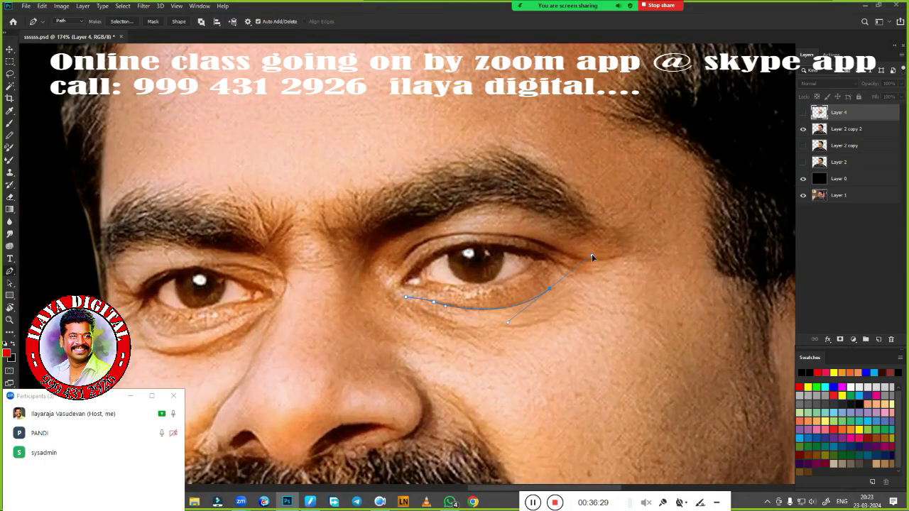
pyautogui.click(595, 284)
pyautogui.click(640, 310)
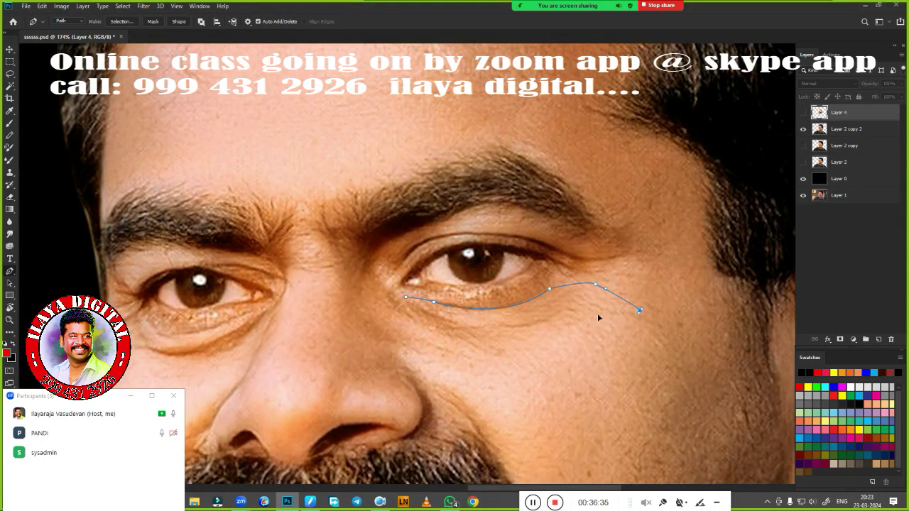
pyautogui.click(547, 321)
pyautogui.moveTo(442, 320); pyautogui.dragTo(373, 298)
pyautogui.hotkey('ctrl', 'Return')
pyautogui.hotkey('shift', 'F6')
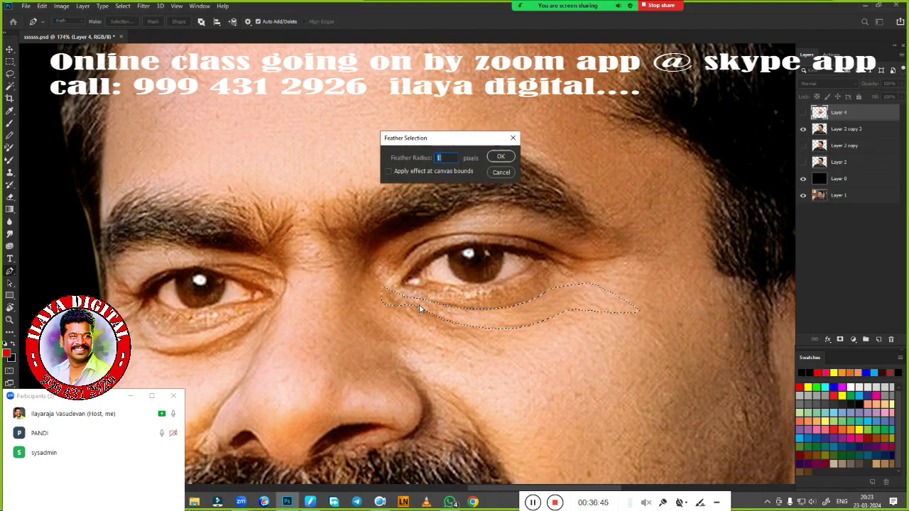
pyautogui.press('Return')
# Step: Blend the under-eye bag smooth with the Mixer Brush inside a softened selection, then deselect
pyautogui.press('b')
pyautogui.scroll(3, 524, 350)
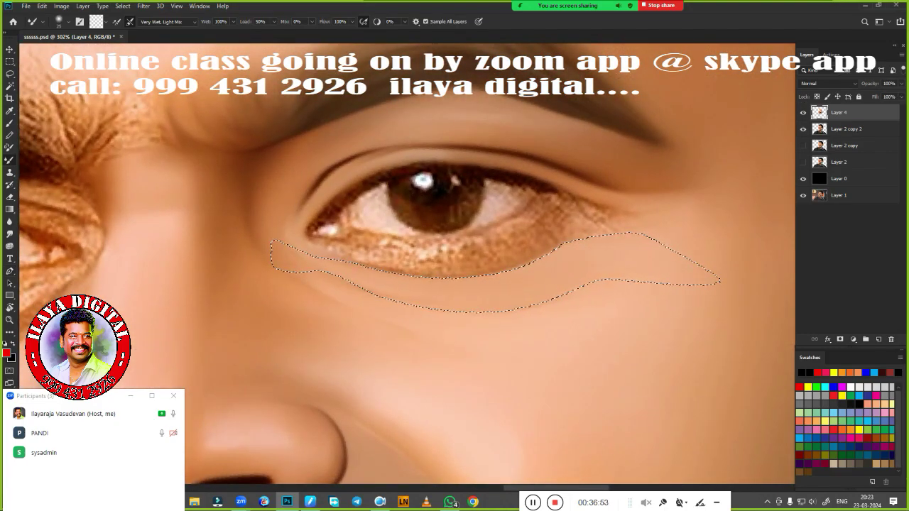
pyautogui.hotkey('shift', 'F6')
pyautogui.press('Return')
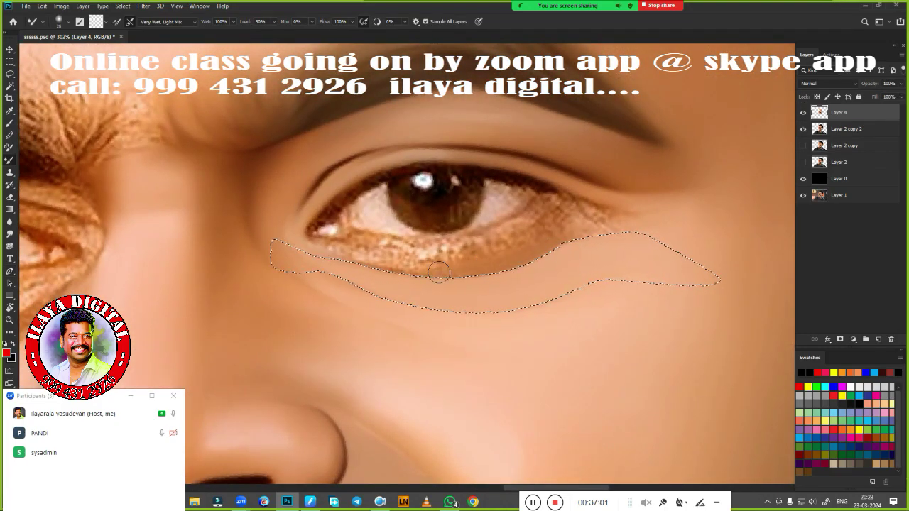
pyautogui.hotkey('ctrl', 'd')
pyautogui.scroll(-5, 548, 383)
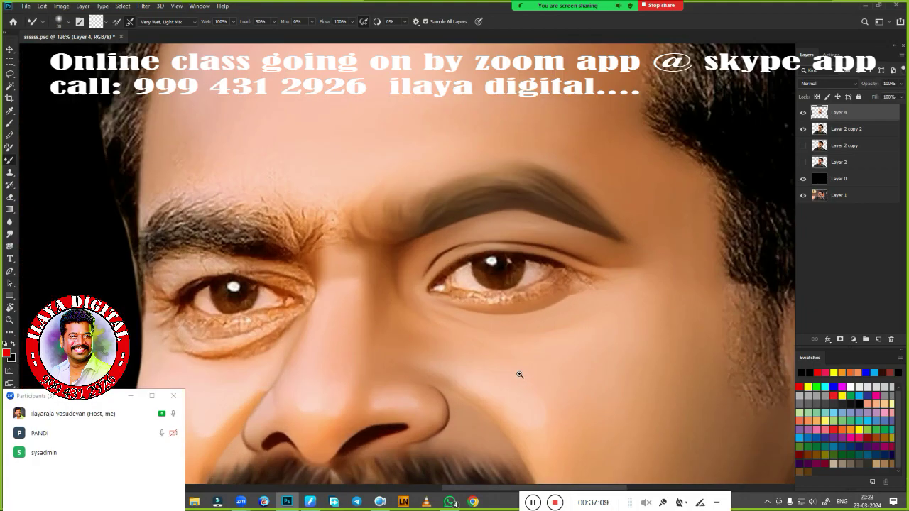
pyautogui.scroll(4, 519, 375)
pyautogui.press('r')
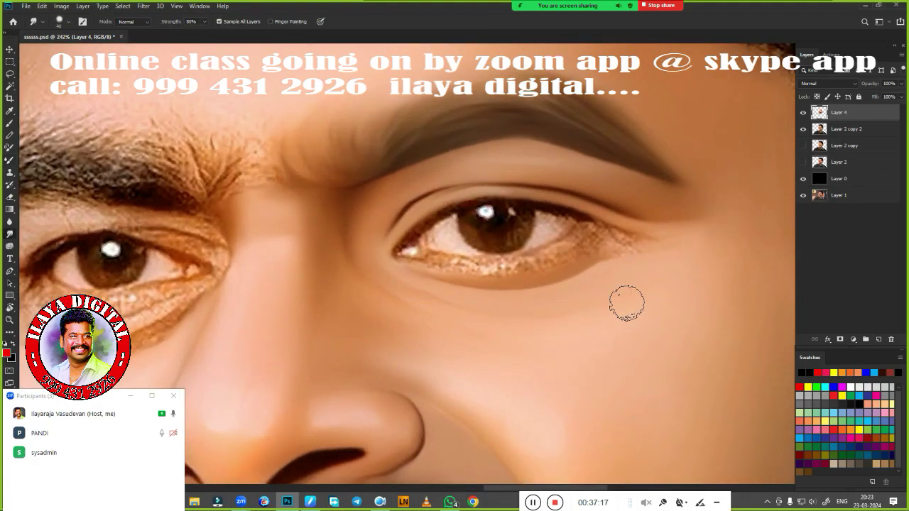
# Step: Trace a closed Pen path around the eye white and make it a selection
pyautogui.press('p')
pyautogui.scroll(3, 475, 277)
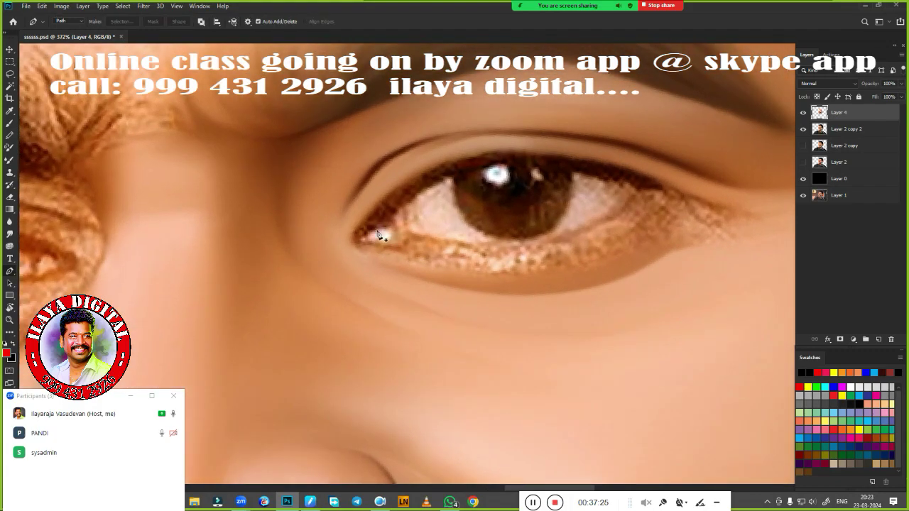
pyautogui.click(387, 220)
pyautogui.moveTo(588, 227); pyautogui.dragTo(637, 196)
pyautogui.hotkey('ctrl', 'z')
pyautogui.moveTo(603, 220); pyautogui.dragTo(666, 176)
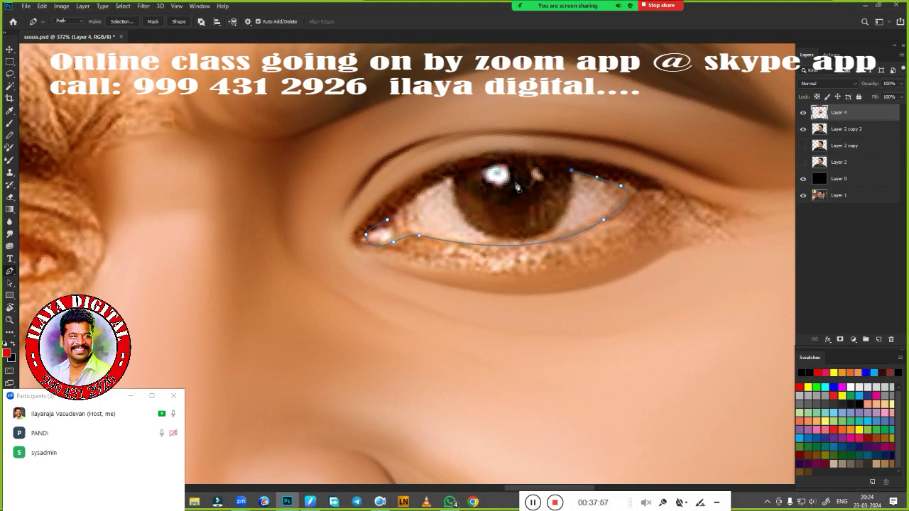
pyautogui.click(390, 221)
pyautogui.rightClick(568, 304)
pyautogui.click(743, 329)
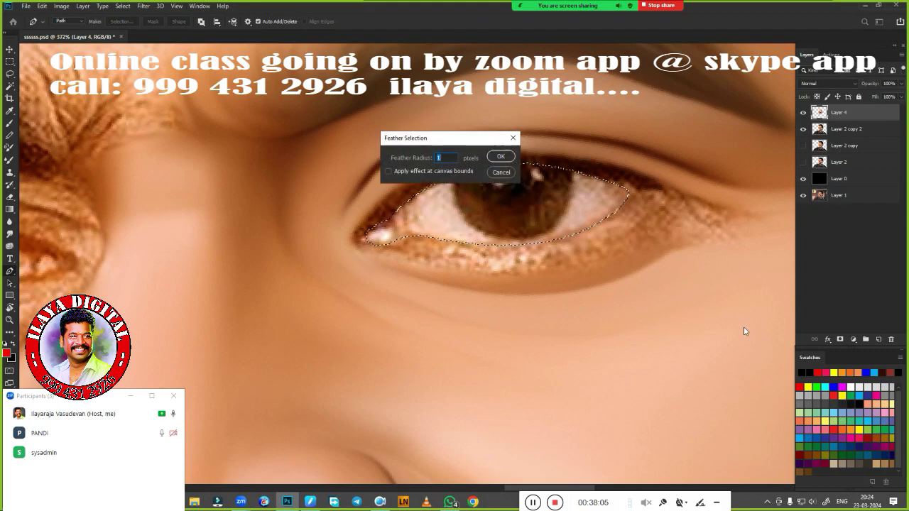
pyautogui.press('Return')
# Step: Paint the eye white on both sides of the iris a light bluish white
pyautogui.press('b')
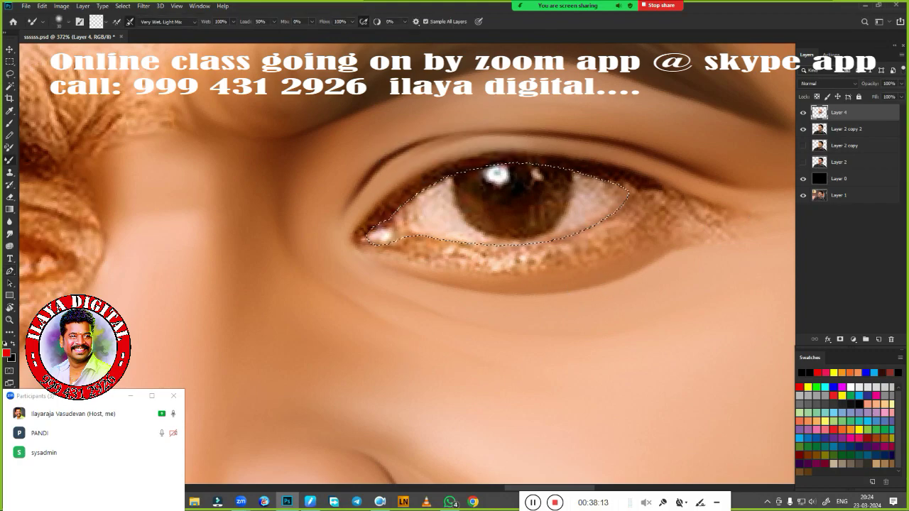
pyautogui.rightClick(563, 294)
pyautogui.press('Escape')
pyautogui.click(96, 22)
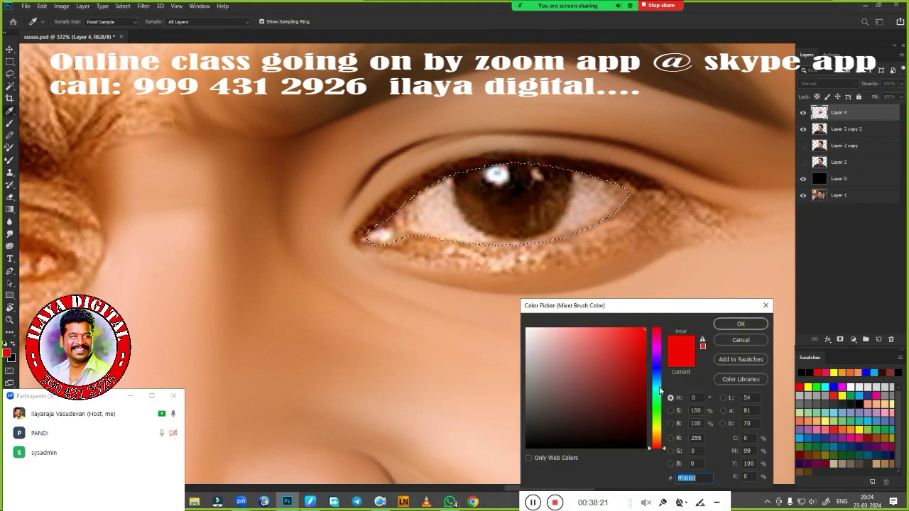
pyautogui.click(654, 383)
pyautogui.click(746, 323)
pyautogui.moveTo(618, 186)
pyautogui.mouseDown()
pyautogui.moveTo(568, 221)
pyautogui.moveTo(590, 185)
pyautogui.moveTo(612, 206)
pyautogui.mouseUp()
pyautogui.moveTo(384, 227)
pyautogui.mouseDown()
pyautogui.moveTo(483, 235)
pyautogui.moveTo(426, 192)
pyautogui.moveTo(440, 191)
pyautogui.moveTo(419, 209)
pyautogui.moveTo(436, 223)
pyautogui.moveTo(422, 219)
pyautogui.mouseUp()
# Step: Change the paint colour to bright red for the eye's inner corner
pyautogui.click(803, 452)
pyautogui.click(799, 386)
pyautogui.press('r')
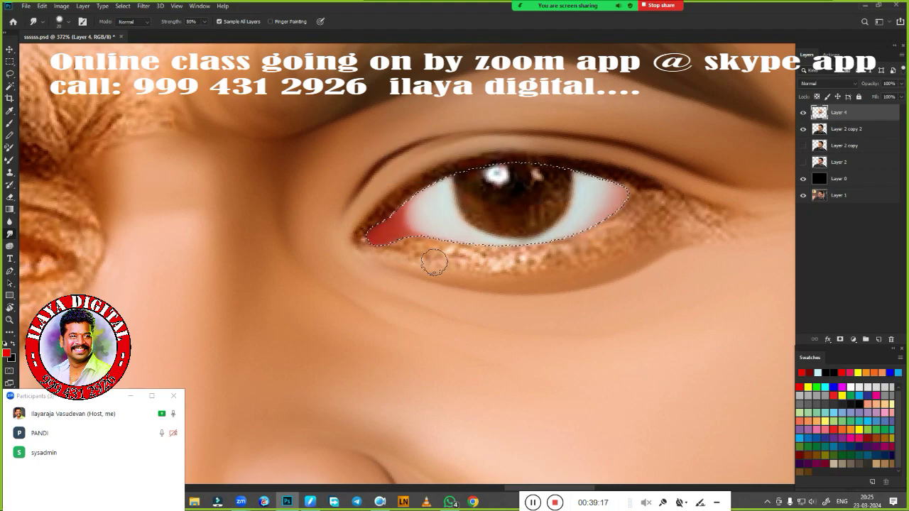
# Step: Darken the eye corners, lower lid edge and upper eyelid crease with the Mixer Brush
pyautogui.press('b')
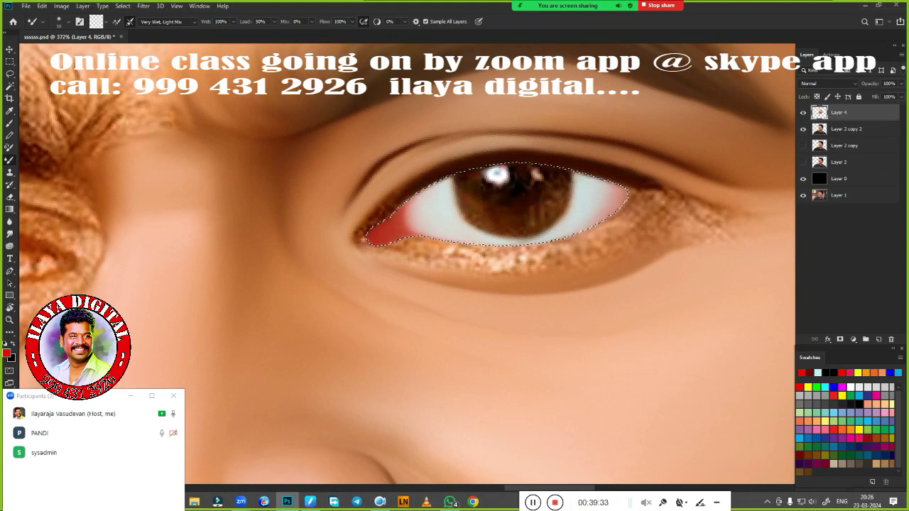
pyautogui.moveTo(355, 223); pyautogui.dragTo(387, 254)
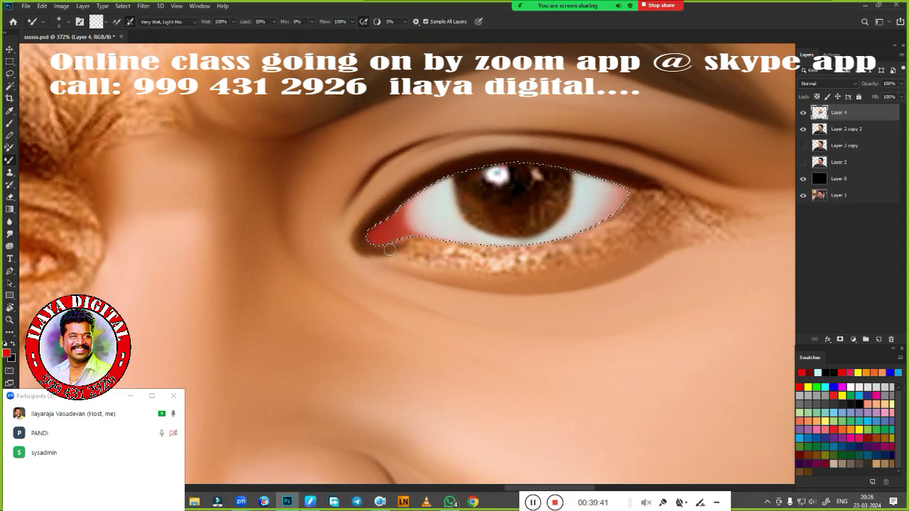
pyautogui.moveTo(646, 194)
pyautogui.mouseDown()
pyautogui.moveTo(670, 188)
pyautogui.moveTo(597, 231)
pyautogui.moveTo(462, 248)
pyautogui.moveTo(543, 244)
pyautogui.moveTo(448, 250)
pyautogui.moveTo(554, 245)
pyautogui.moveTo(447, 249)
pyautogui.mouseUp()
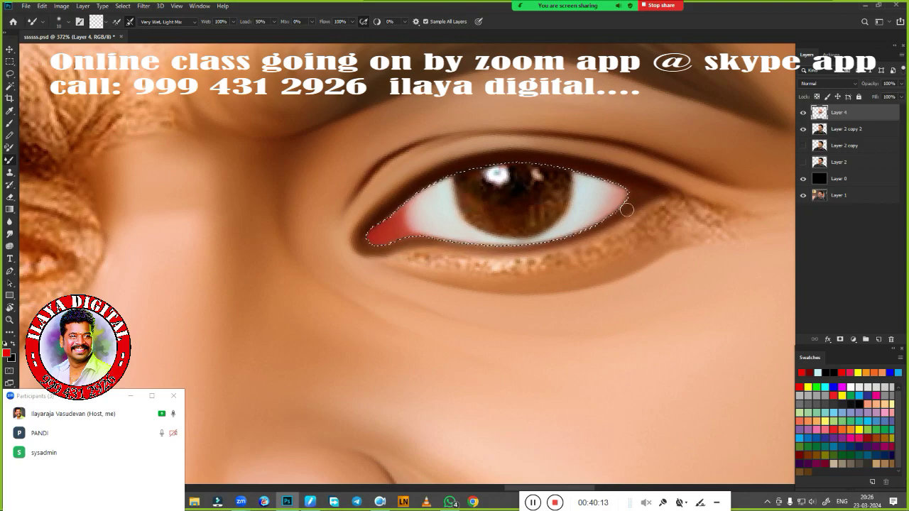
pyautogui.hotkey('ctrl', 'd')
pyautogui.scroll(-3, 466, 300)
pyautogui.scroll(4, 501, 331)
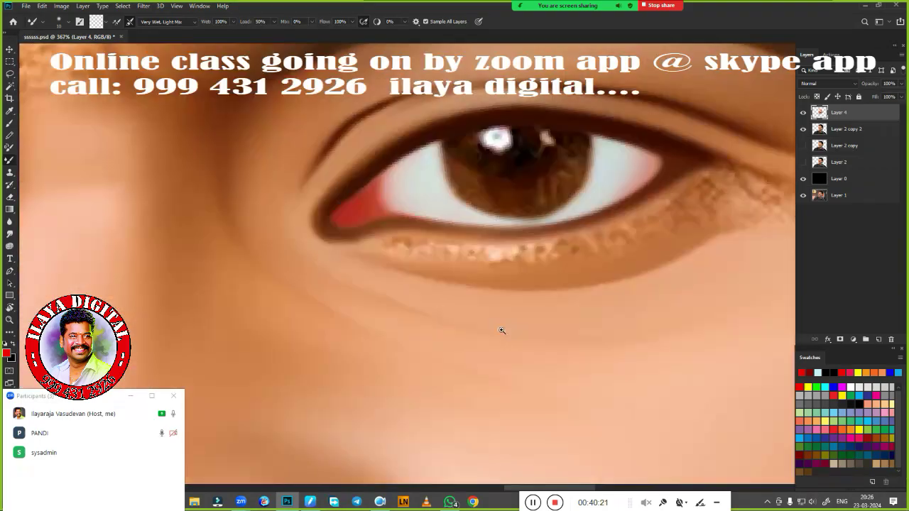
pyautogui.scroll(-1, 501, 331)
pyautogui.moveTo(305, 206)
pyautogui.mouseDown()
pyautogui.moveTo(246, 255)
pyautogui.moveTo(354, 211)
pyautogui.mouseUp()
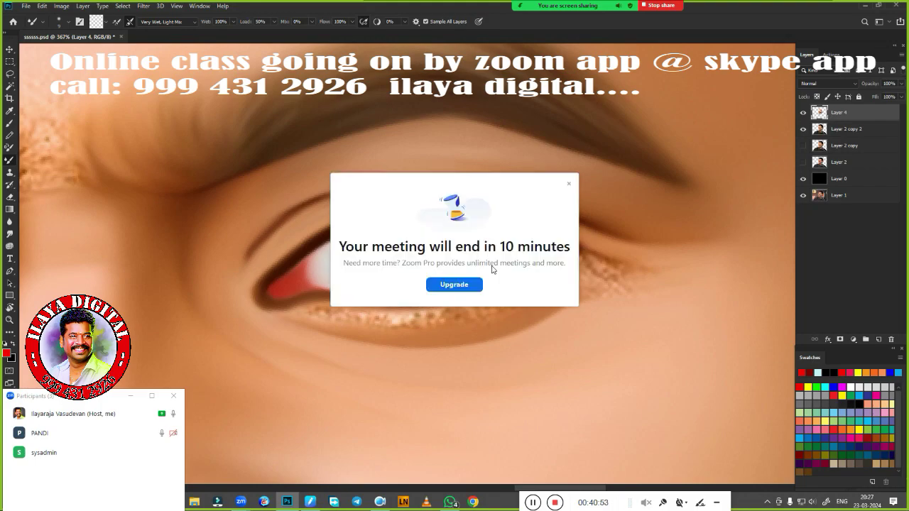
# Step: Smudge the outer eye corner and speckled lower lash line smooth, then hide Layer 4 to compare
pyautogui.click(568, 185)
pyautogui.scroll(-2, 539, 252)
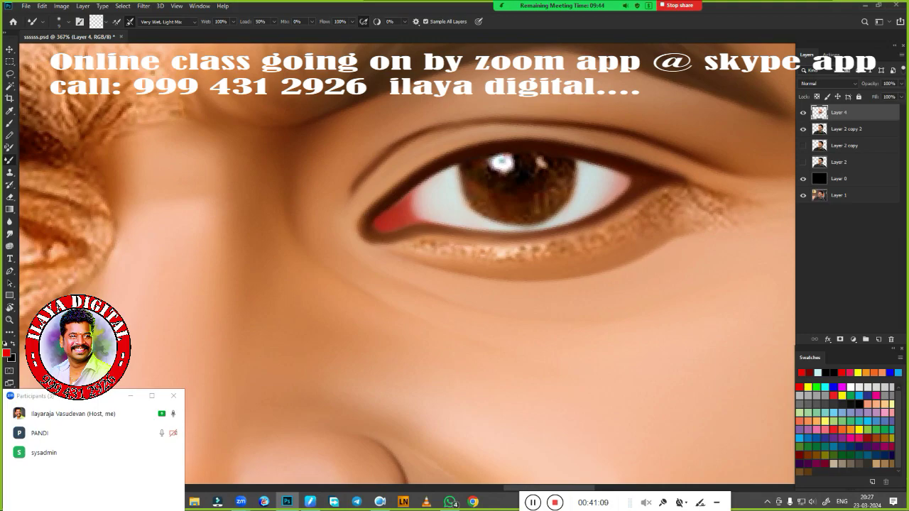
pyautogui.scroll(-1, 629, 274)
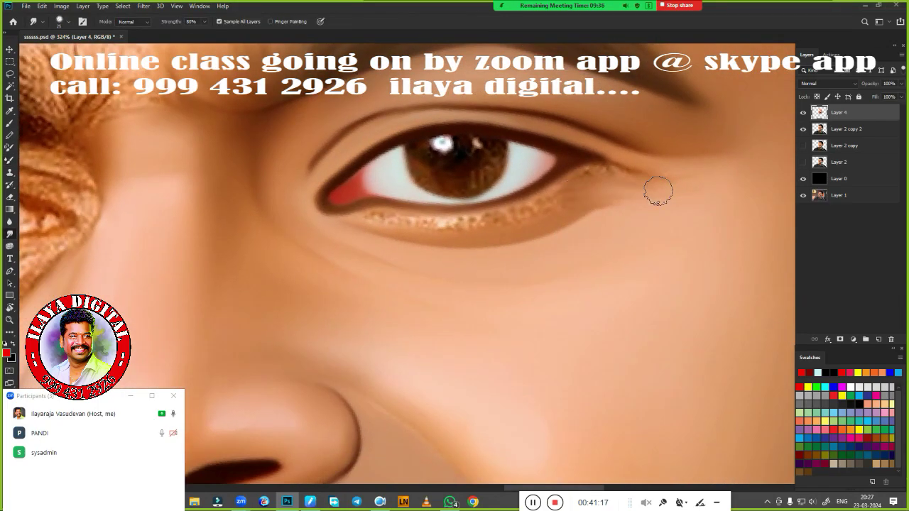
pyautogui.moveTo(609, 179); pyautogui.dragTo(534, 206)
pyautogui.moveTo(357, 224); pyautogui.dragTo(497, 218)
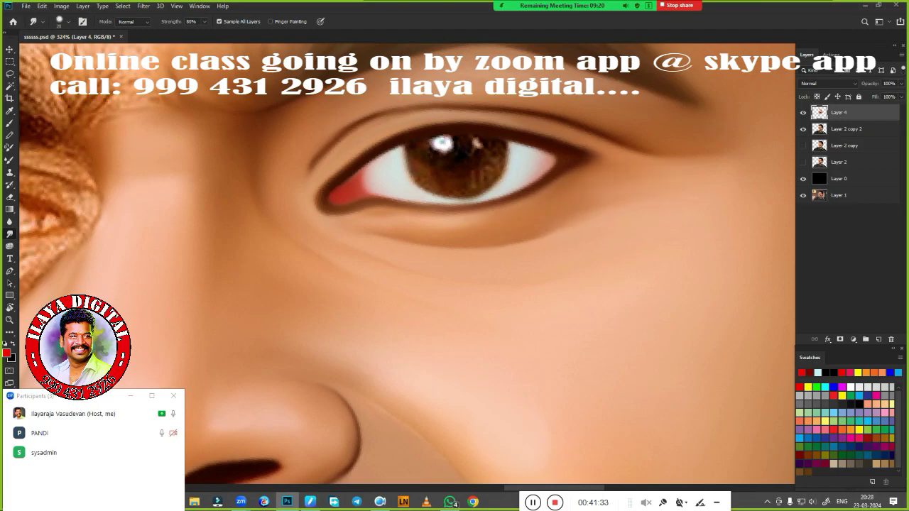
pyautogui.scroll(-3, 499, 290)
pyautogui.scroll(2, 499, 291)
pyautogui.click(803, 113)
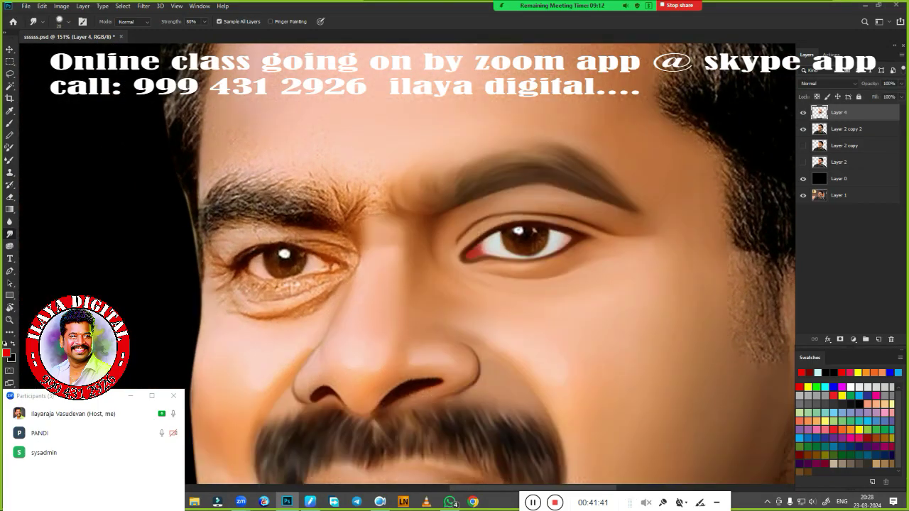
# Step: On a new Layer 5, paint a smooth brown lower-lid line and repaint the inner corner
pyautogui.hotkey('ctrl', 'shift', 'alt', 'n')
pyautogui.click(803, 129)
pyautogui.hotkey('shift', 'b')
pyautogui.scroll(3, 522, 276)
pyautogui.scroll(2, 522, 276)
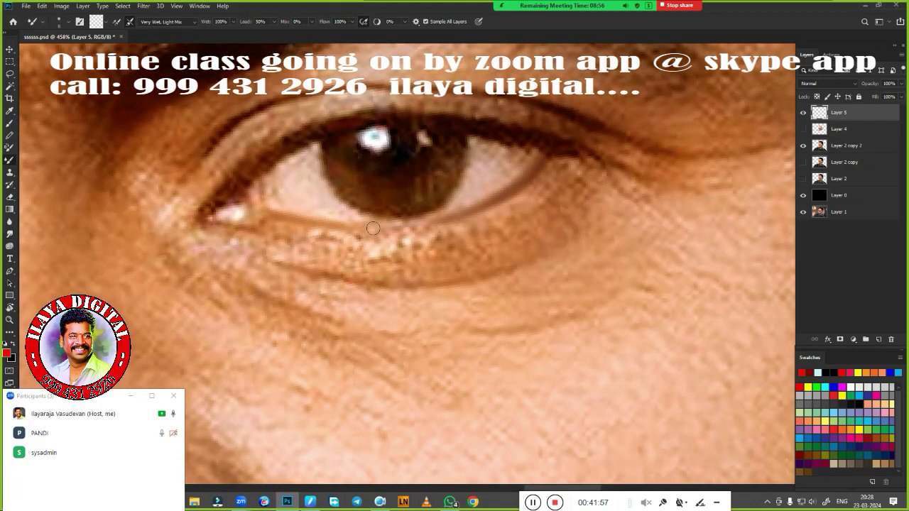
pyautogui.moveTo(455, 214); pyautogui.dragTo(280, 215)
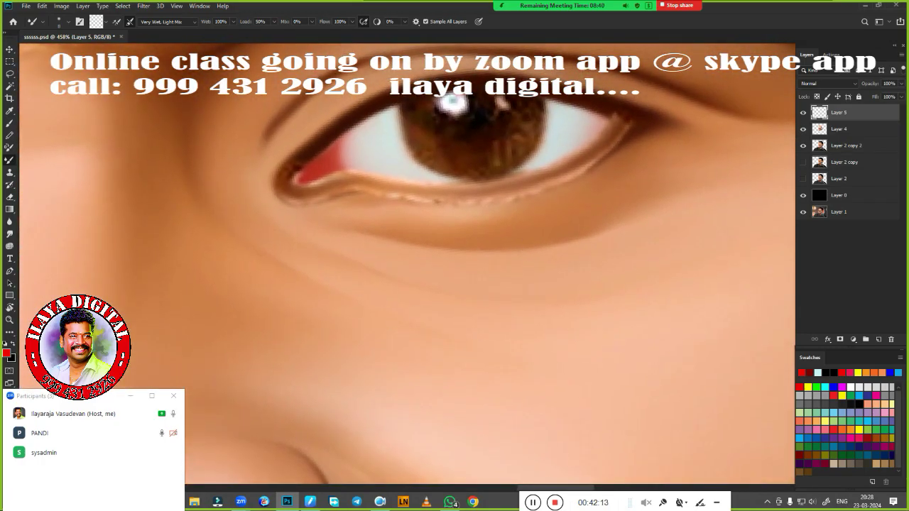
pyautogui.moveTo(306, 160)
pyautogui.mouseDown()
pyautogui.moveTo(280, 188)
pyautogui.moveTo(362, 174)
pyautogui.moveTo(537, 182)
pyautogui.mouseUp()
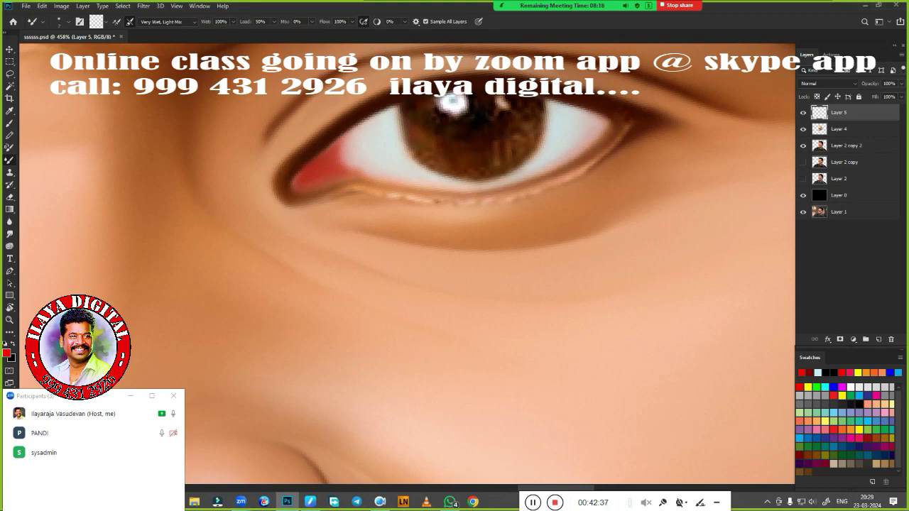
# Step: Smudge the lower lid and outer corner smooth, widen the eye white, and hide Layer 5 to compare
pyautogui.press('r')
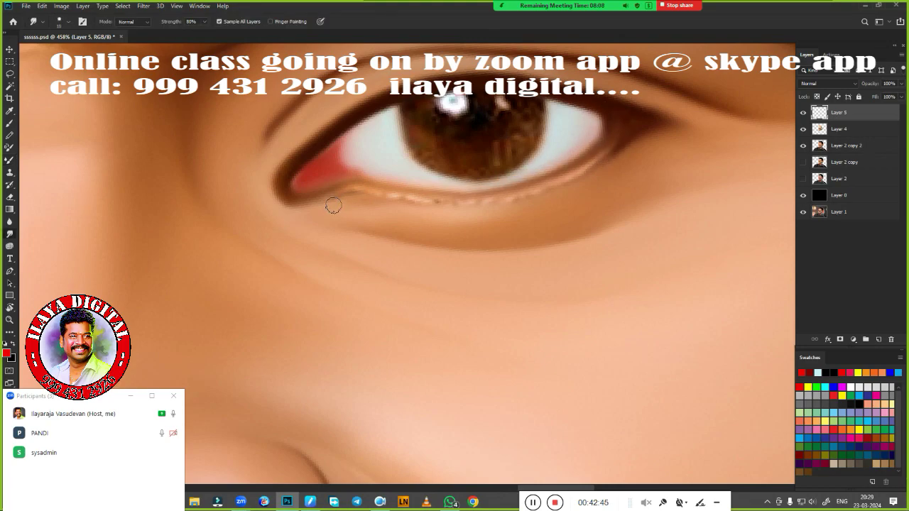
pyautogui.moveTo(333, 205)
pyautogui.mouseDown()
pyautogui.moveTo(369, 193)
pyautogui.moveTo(422, 203)
pyautogui.mouseUp()
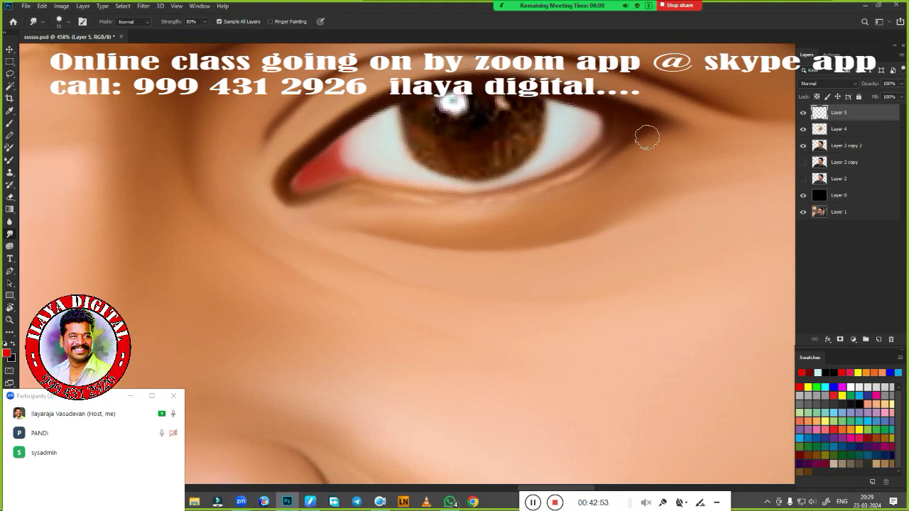
pyautogui.moveTo(619, 144); pyautogui.dragTo(582, 166)
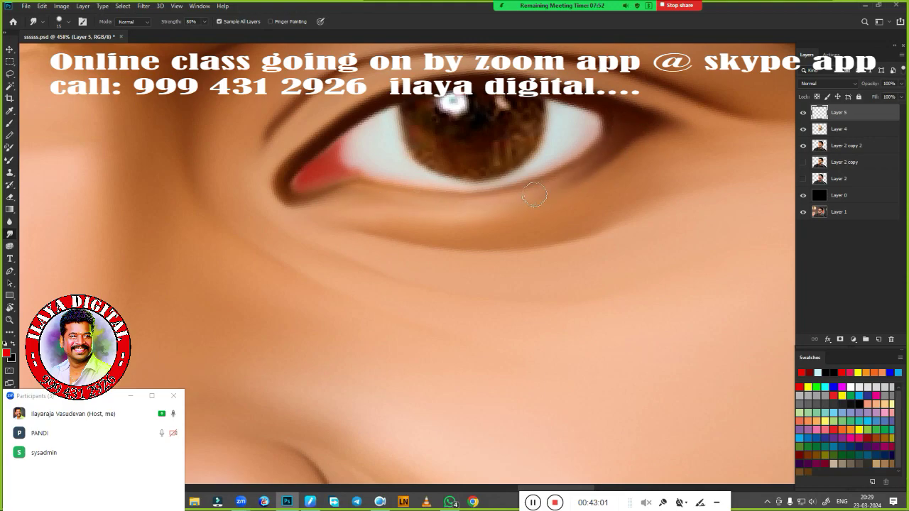
pyautogui.moveTo(641, 142); pyautogui.dragTo(568, 174)
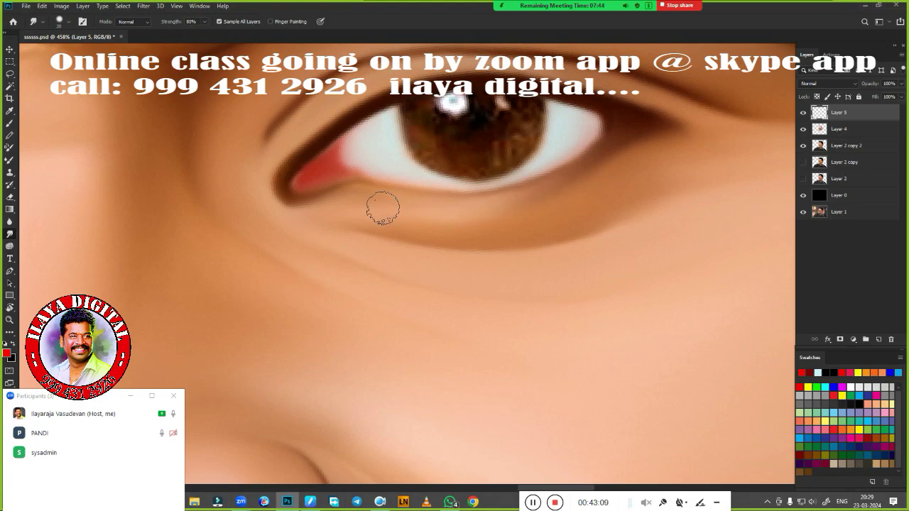
pyautogui.hotkey('ctrl', '0')
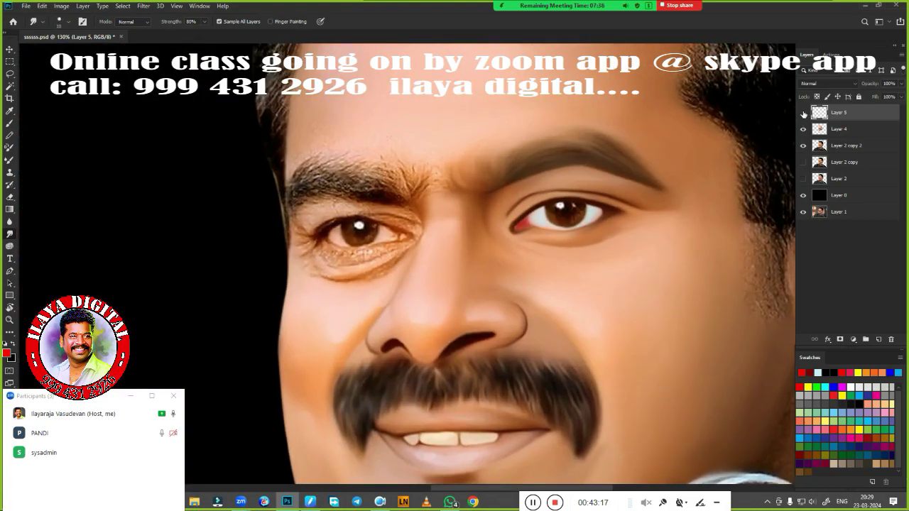
pyautogui.scroll(5, 596, 212)
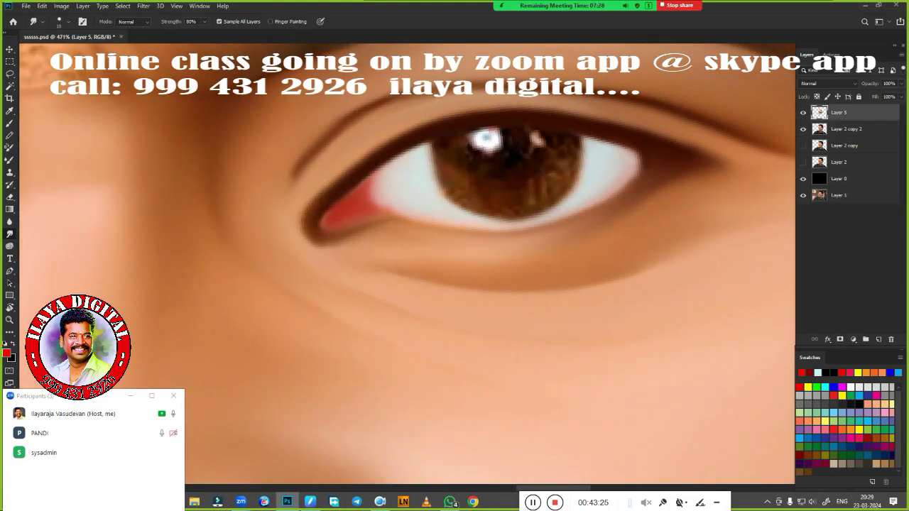
pyautogui.moveTo(624, 165); pyautogui.dragTo(556, 212)
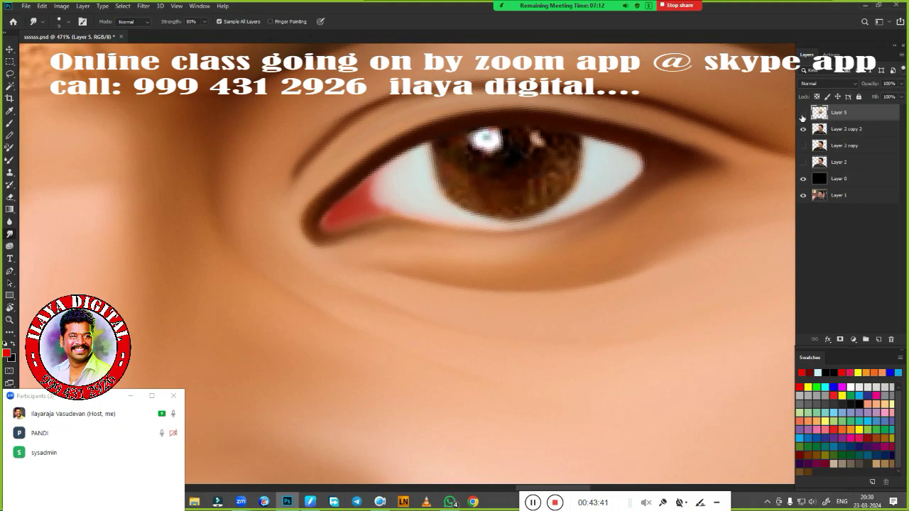
pyautogui.click(803, 113)
pyautogui.click(10, 62)
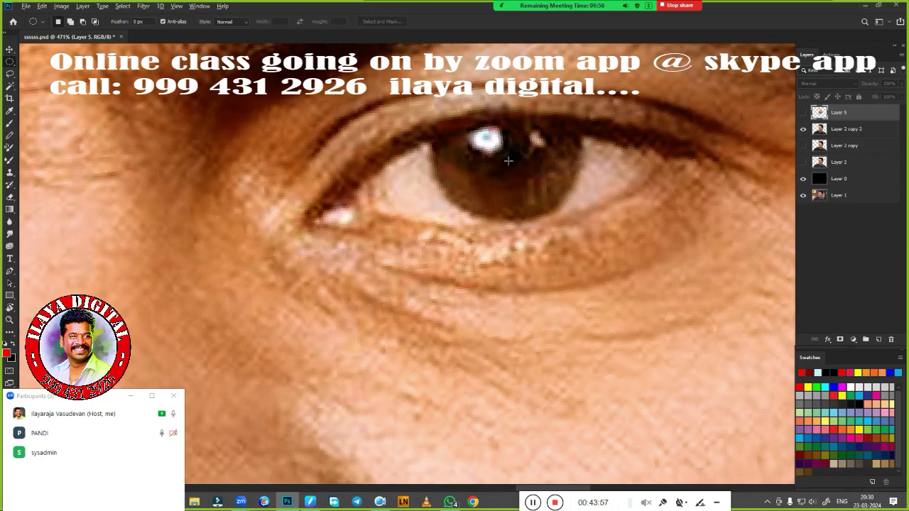
# Step: Select the iris with an ellipse, darken it to black, and feather the selection
pyautogui.moveTo(508, 160); pyautogui.dragTo(585, 234)
pyautogui.click(803, 112)
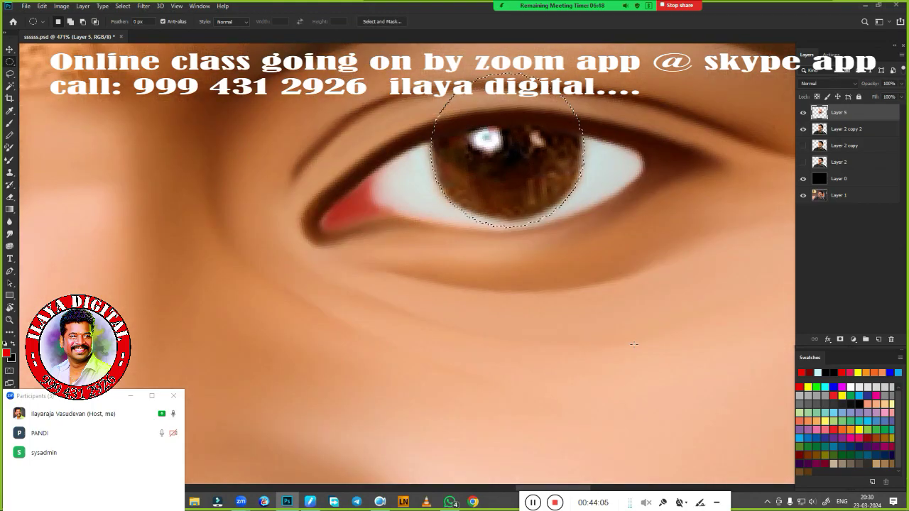
pyautogui.press('b')
pyautogui.press('r')
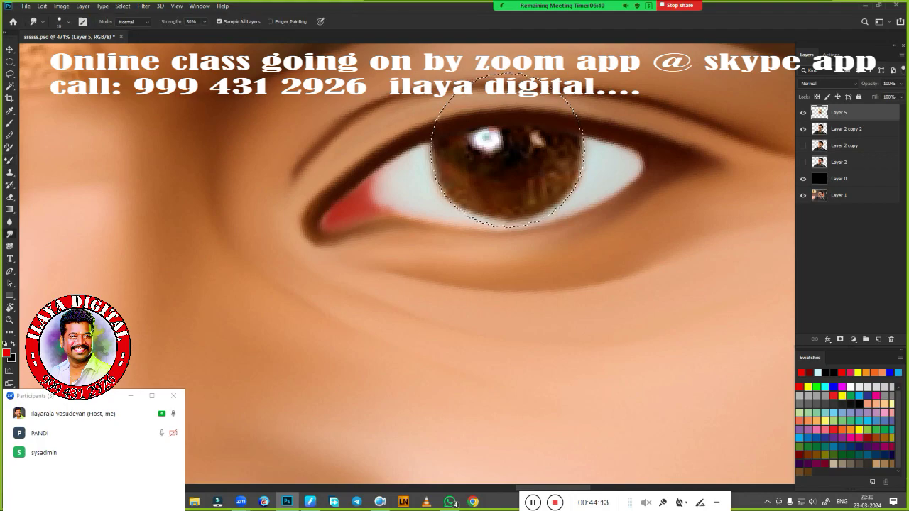
pyautogui.moveTo(531, 169)
pyautogui.mouseDown()
pyautogui.moveTo(481, 187)
pyautogui.moveTo(484, 205)
pyautogui.moveTo(523, 132)
pyautogui.moveTo(561, 135)
pyautogui.moveTo(568, 184)
pyautogui.moveTo(488, 140)
pyautogui.moveTo(462, 142)
pyautogui.moveTo(460, 203)
pyautogui.mouseUp()
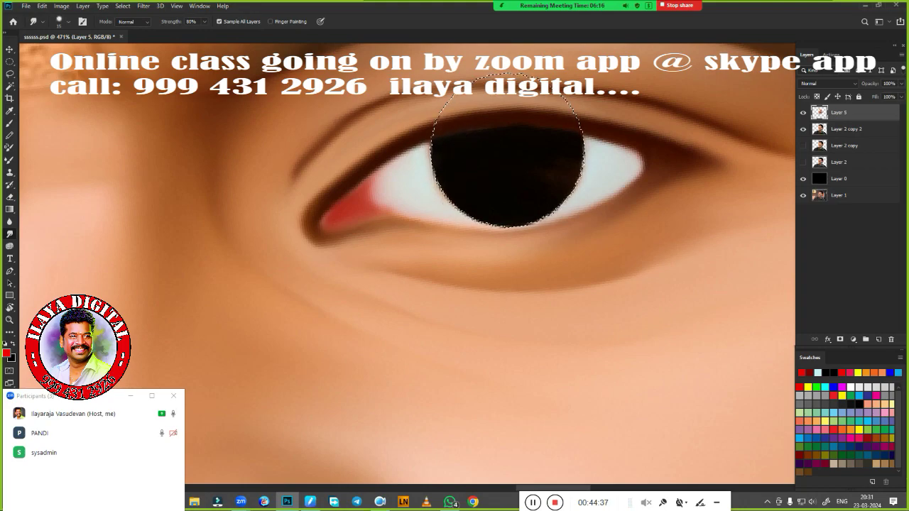
pyautogui.press('b')
pyautogui.press('r')
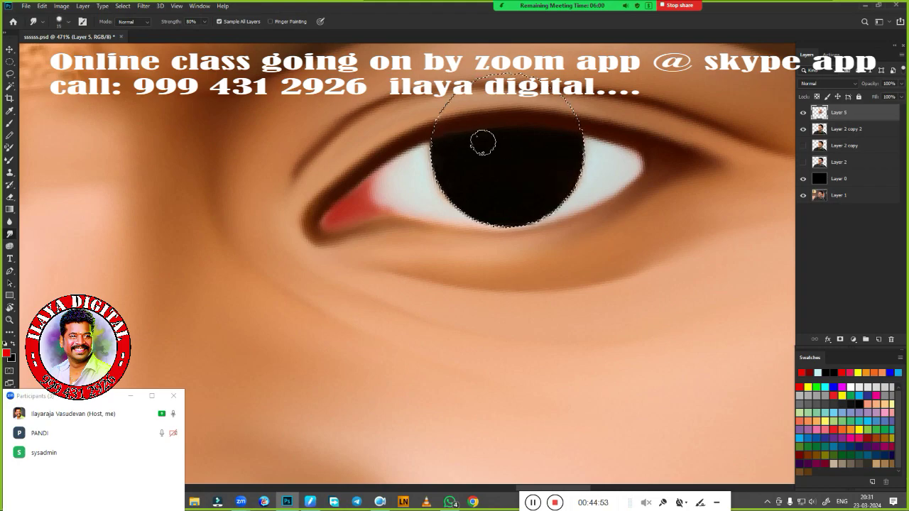
pyautogui.hotkey('shift', 'F6')
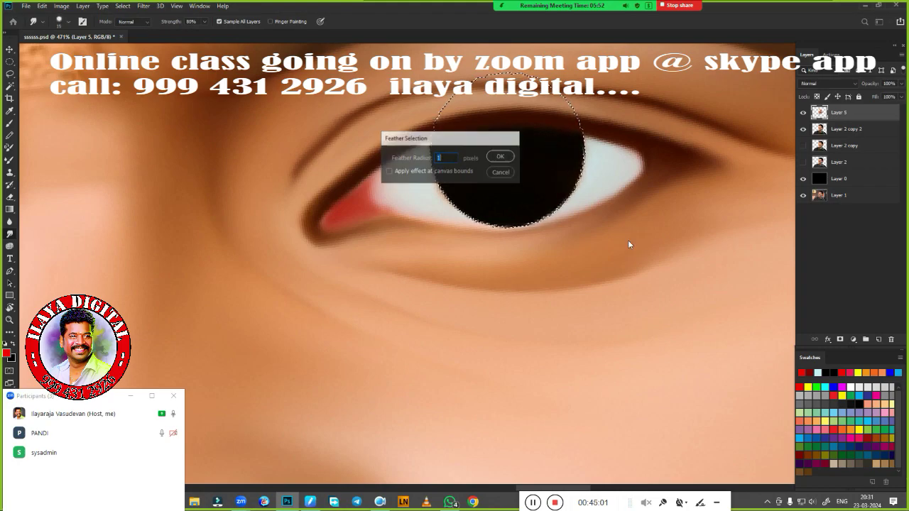
pyautogui.press('Return')
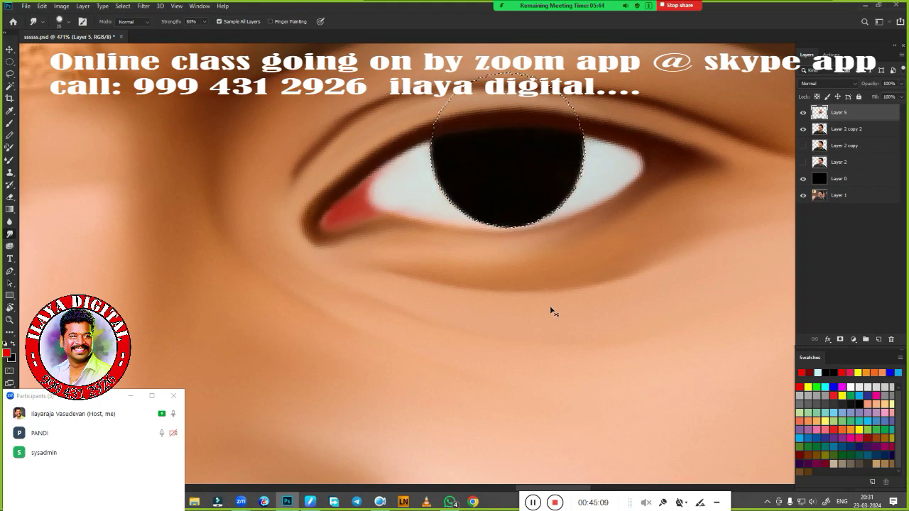
# Step: Add Layer 6 for iris highlights and a further empty layer, toggling Layer 5 to compare
pyautogui.scroll(-3, 551, 310)
pyautogui.scroll(2, 644, 265)
pyautogui.click(803, 112)
pyautogui.click(879, 340)
pyautogui.scroll(1, 505, 236)
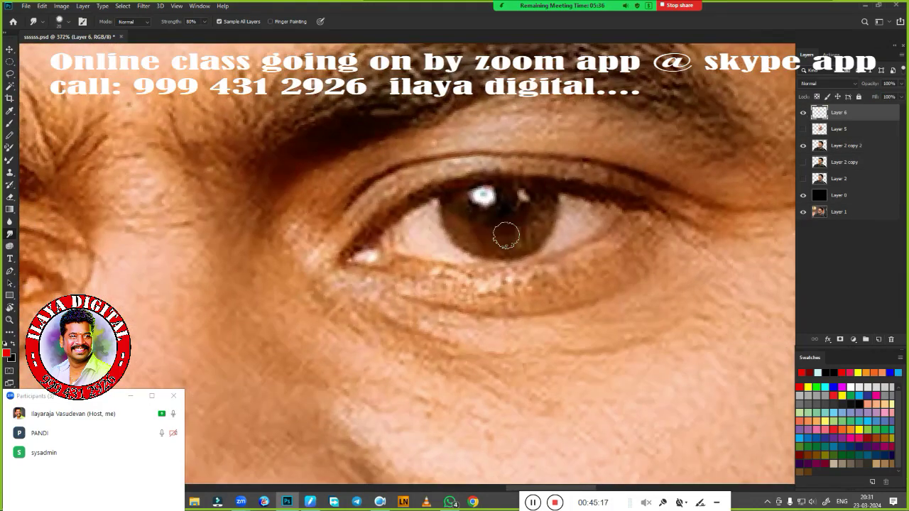
pyautogui.click(803, 128)
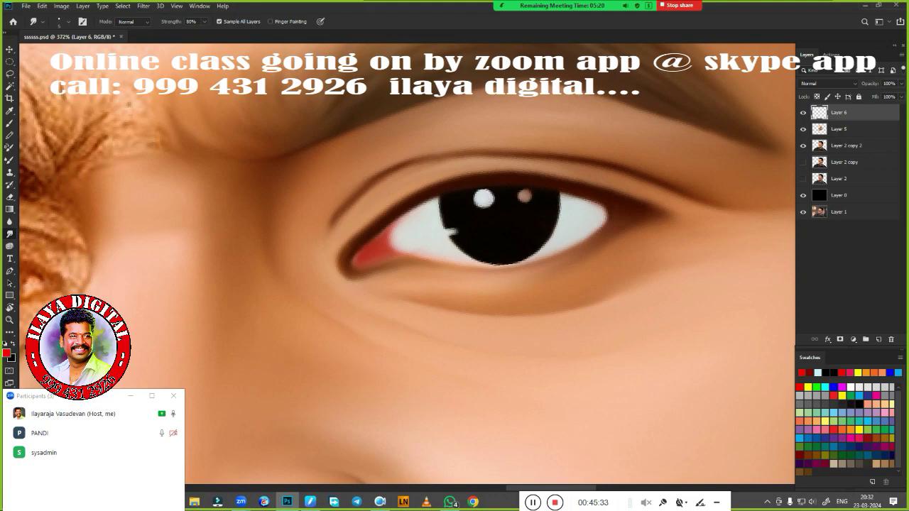
pyautogui.scroll(-5, 567, 241)
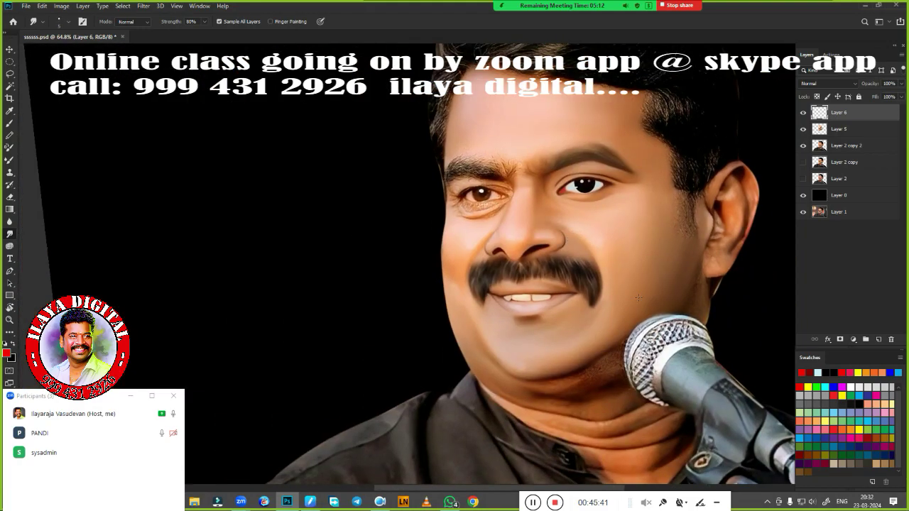
pyautogui.click(803, 112)
pyautogui.click(803, 112)
pyautogui.click(803, 112)
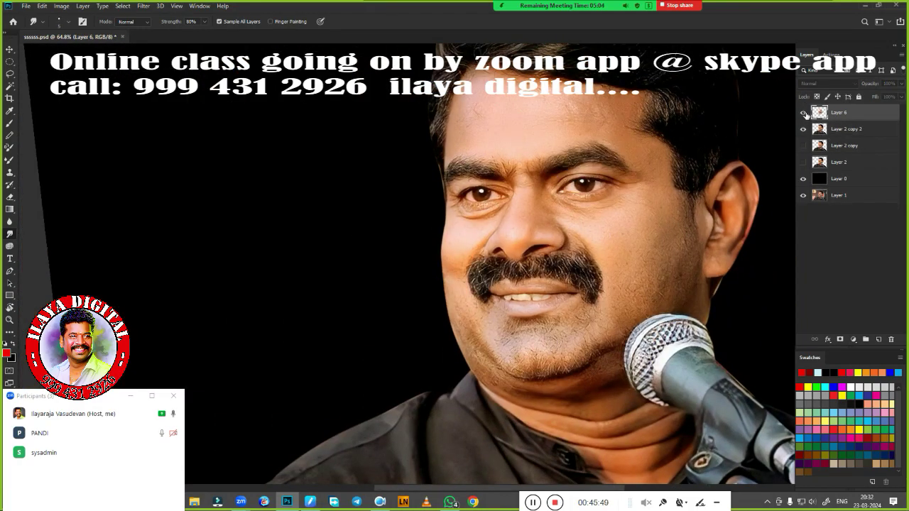
pyautogui.click(878, 339)
pyautogui.scroll(5, 540, 177)
# Step: With a clean Mixer Brush, blend the inner corner, upper eyelid and lower eyelid lines
pyautogui.hotkey('shift', 'b')
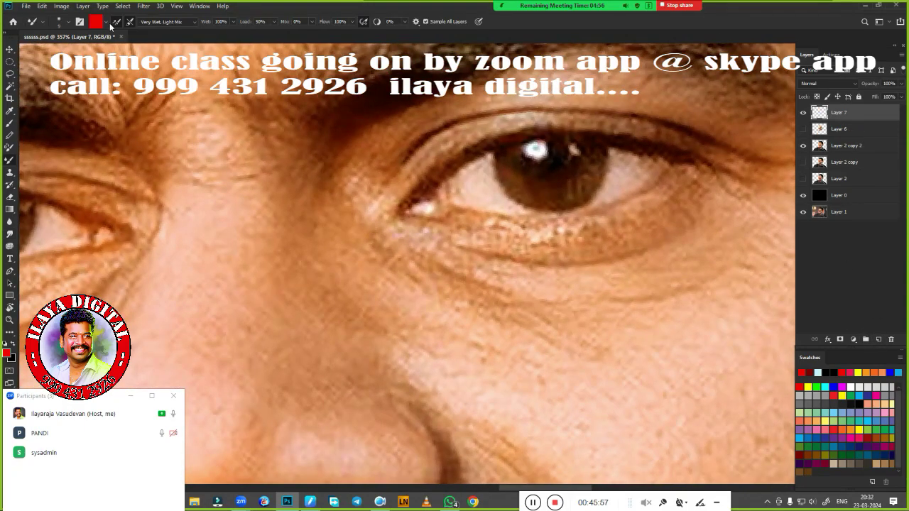
pyautogui.click(116, 22)
pyautogui.moveTo(409, 201); pyautogui.dragTo(465, 216)
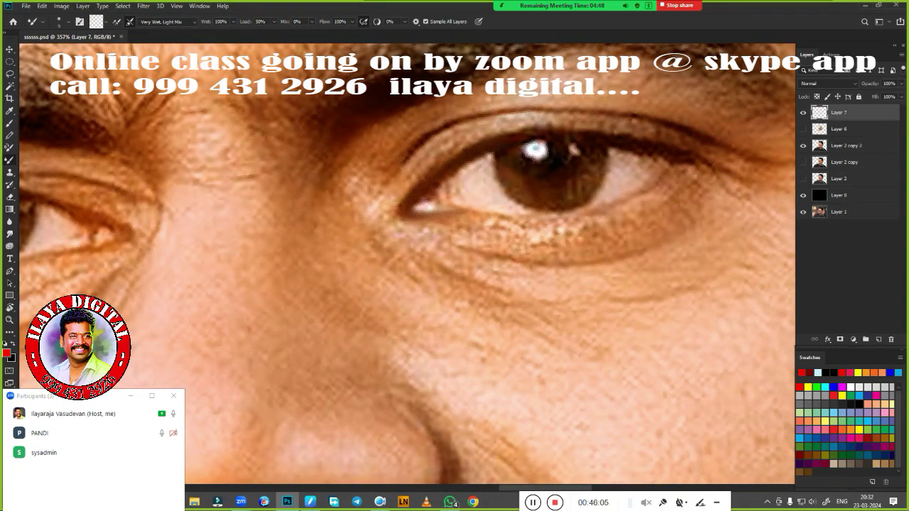
pyautogui.moveTo(497, 139); pyautogui.dragTo(586, 131)
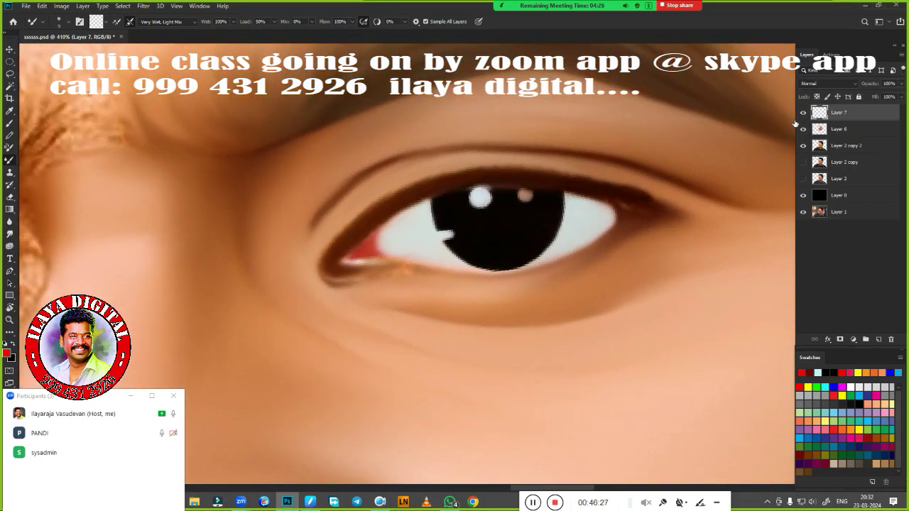
pyautogui.moveTo(326, 259); pyautogui.dragTo(426, 182)
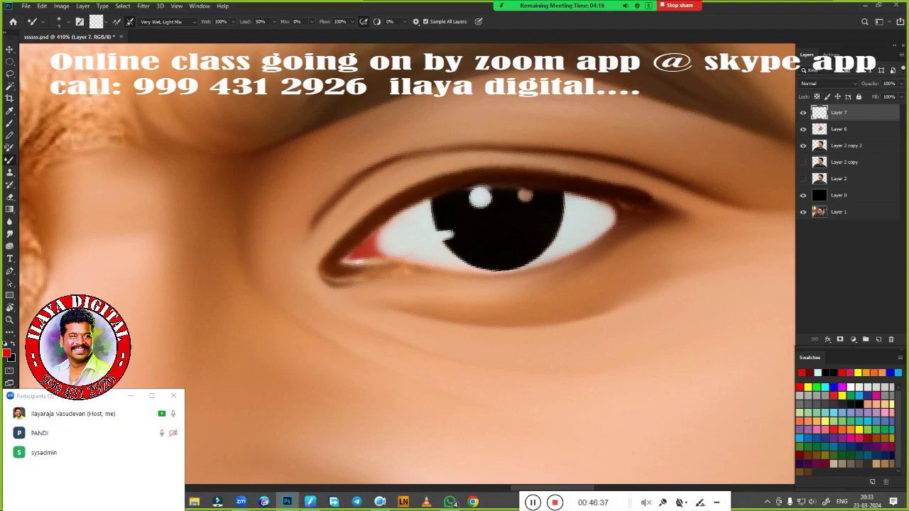
pyautogui.moveTo(487, 165); pyautogui.dragTo(570, 170)
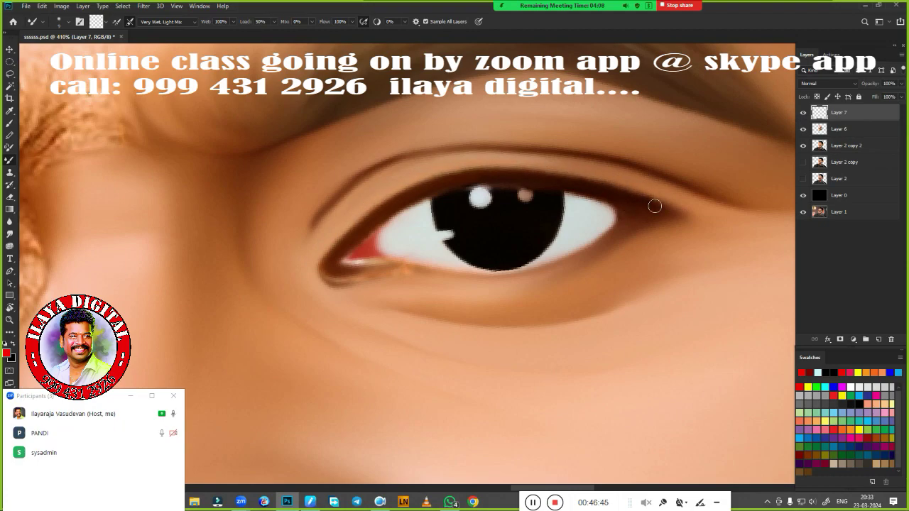
pyautogui.moveTo(336, 265)
pyautogui.mouseDown()
pyautogui.moveTo(393, 267)
pyautogui.moveTo(324, 286)
pyautogui.moveTo(396, 281)
pyautogui.mouseUp()
# Step: Zoom out to the whole face and toggle Layer 7 to compare with the original
pyautogui.press('e')
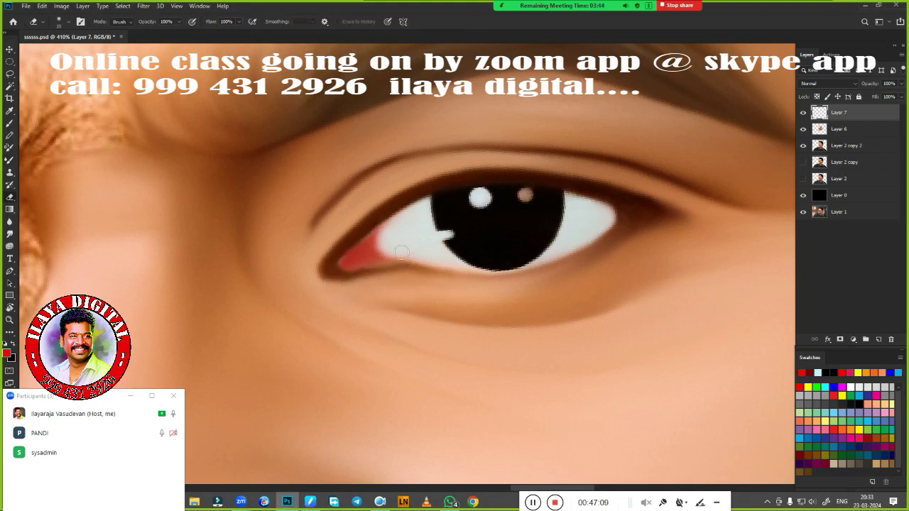
pyautogui.hotkey('ctrl', '0')
pyautogui.scroll(5, 501, 309)
pyautogui.scroll(3, 500, 309)
pyautogui.press('r')
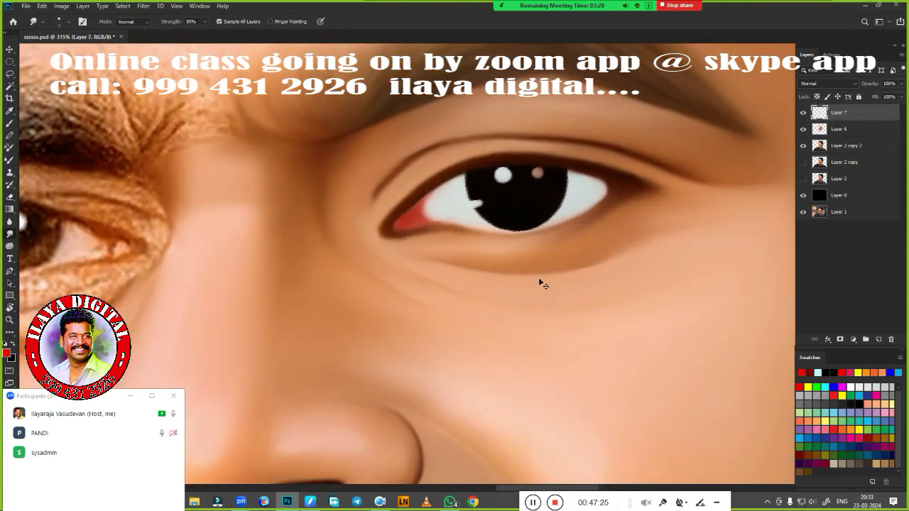
pyautogui.hotkey('ctrl', '1')
pyautogui.click(803, 113)
pyautogui.click(803, 112)
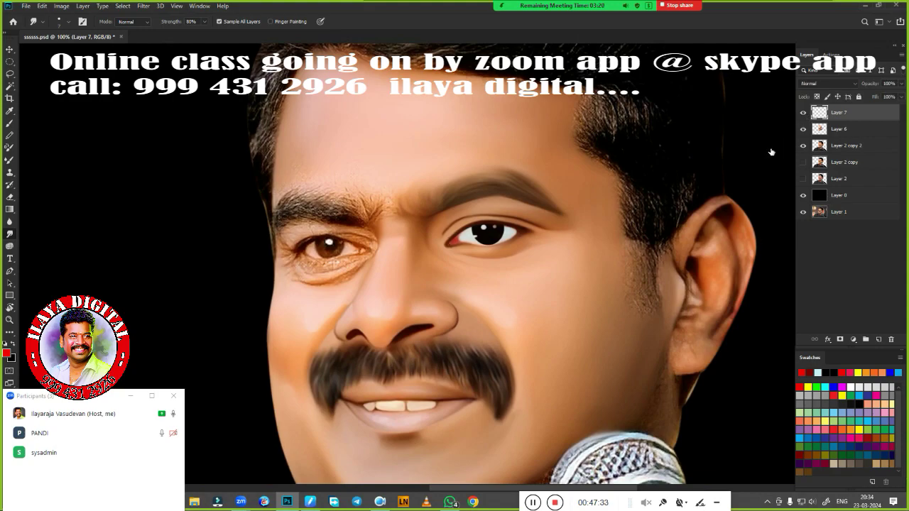
pyautogui.scroll(5, 426, 242)
# Step: Darken and blend the lower eyelid edge once more, then delete Layer 6
pyautogui.press('b')
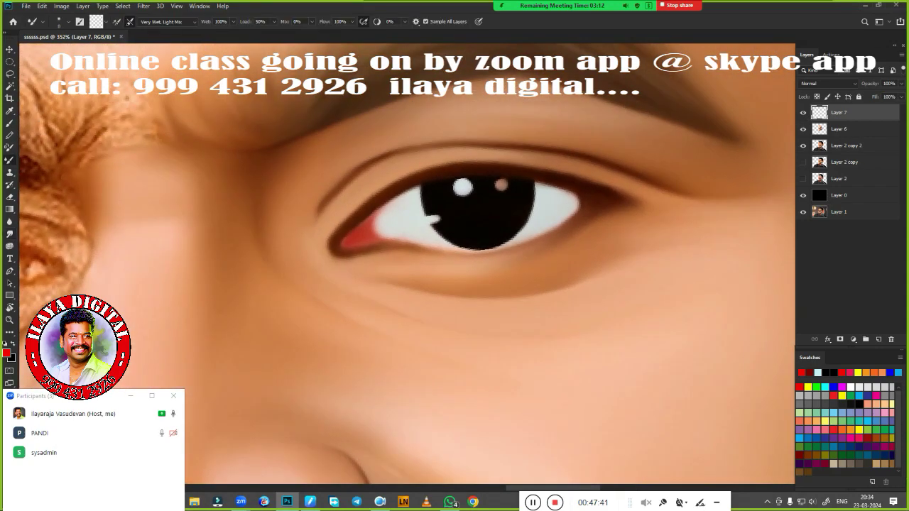
pyautogui.moveTo(330, 253); pyautogui.dragTo(430, 250)
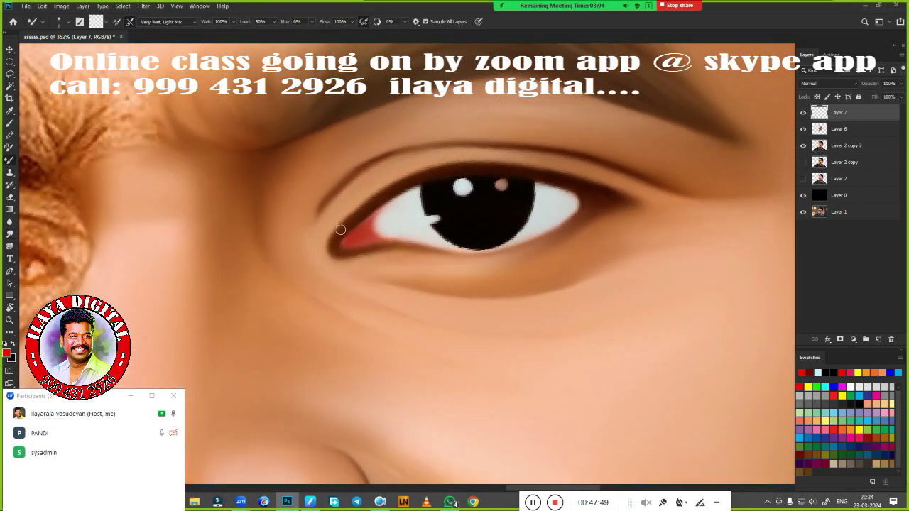
pyautogui.moveTo(838, 128); pyautogui.dragTo(891, 339)
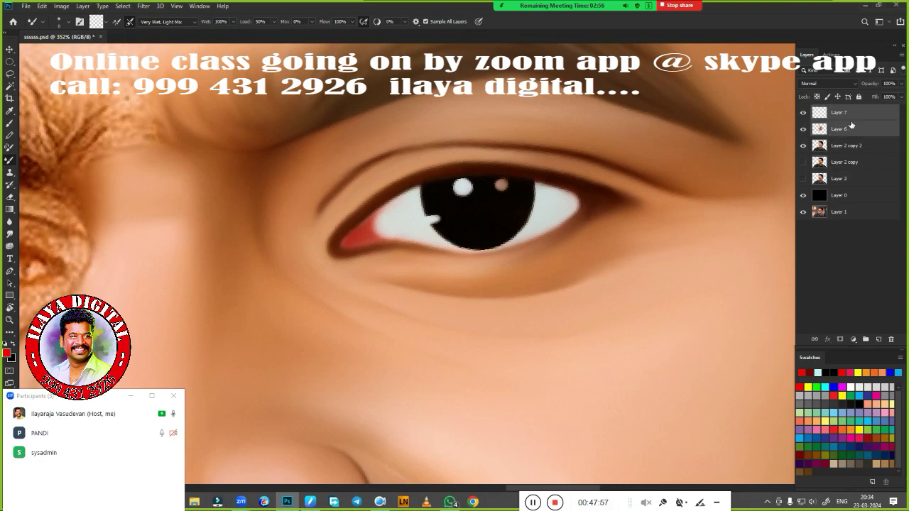
pyautogui.scroll(-4, 462, 210)
pyautogui.scroll(2, 462, 209)
# Step: Trace a Pen path around the left eye and cheek and convert it to a selection
pyautogui.press('p')
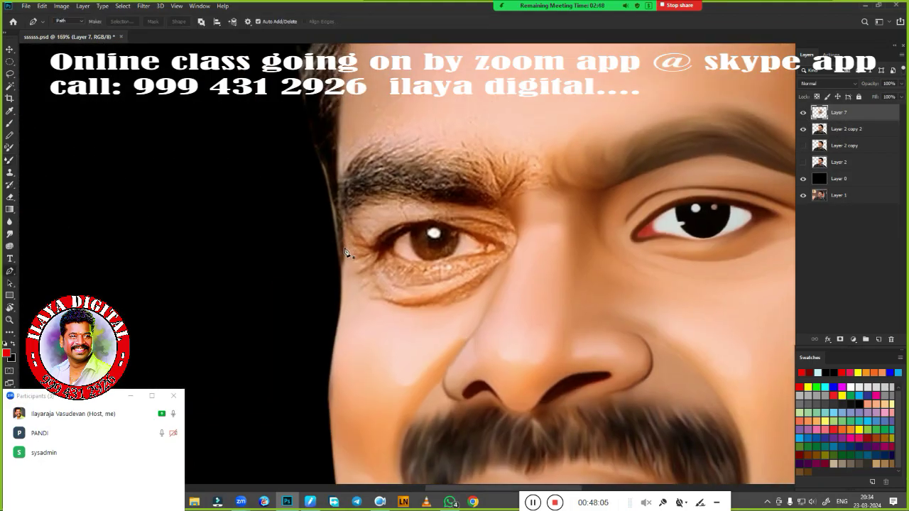
pyautogui.click(342, 241)
pyautogui.click(363, 198)
pyautogui.moveTo(431, 196); pyautogui.dragTo(463, 200)
pyautogui.click(494, 203)
pyautogui.hotkey('ctrl', ',')
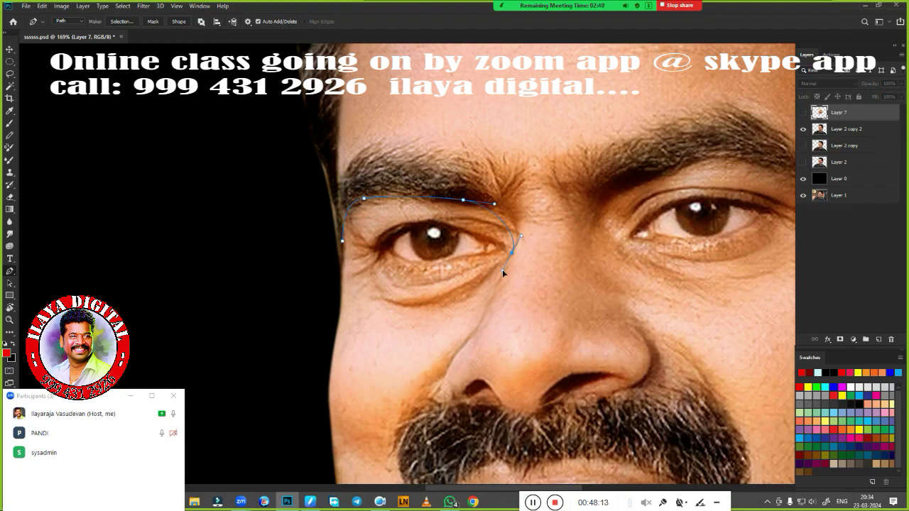
pyautogui.click(480, 322)
pyautogui.click(362, 378)
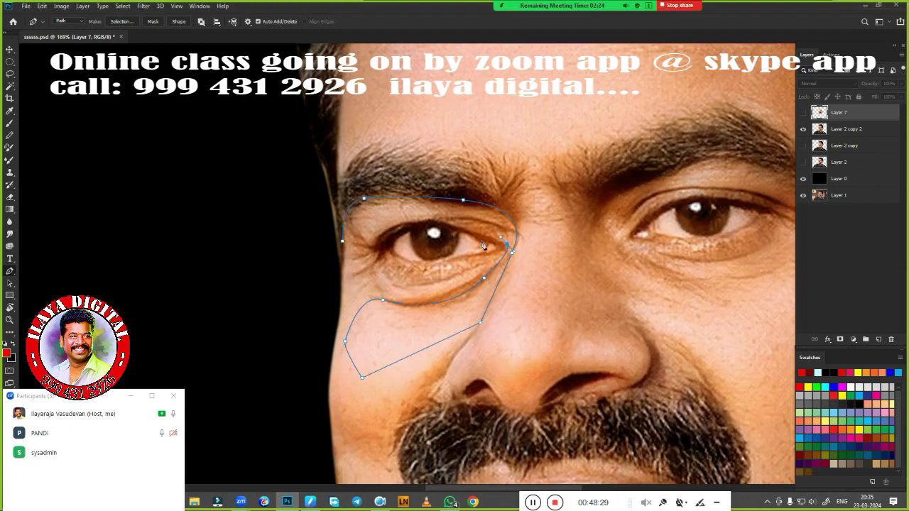
pyautogui.moveTo(402, 233); pyautogui.dragTo(370, 249)
pyautogui.hotkey('ctrl', 'Return')
# Step: Show Layer 7 and smooth the skin above the upper eyelid and inner-corner wrinkles
pyautogui.hotkey('ctrl', ',')
pyautogui.scroll(2, 426, 248)
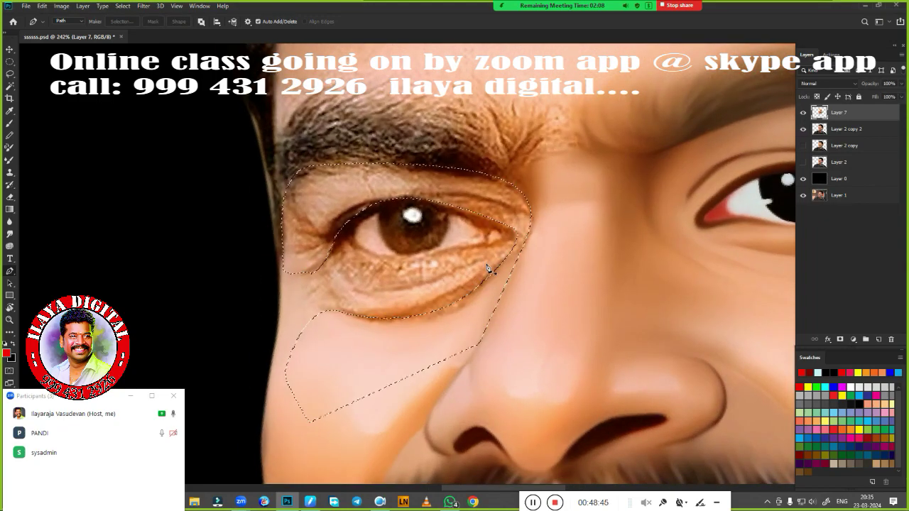
pyautogui.press('b')
pyautogui.moveTo(500, 268)
pyautogui.mouseDown()
pyautogui.moveTo(345, 195)
pyautogui.moveTo(355, 169)
pyautogui.mouseUp()
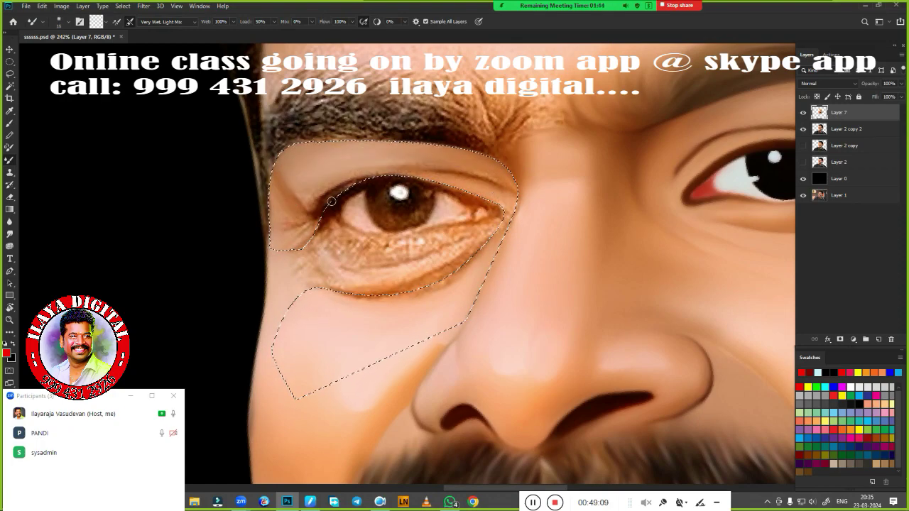
pyautogui.moveTo(355, 169)
pyautogui.mouseDown()
pyautogui.moveTo(323, 213)
pyautogui.moveTo(336, 205)
pyautogui.mouseUp()
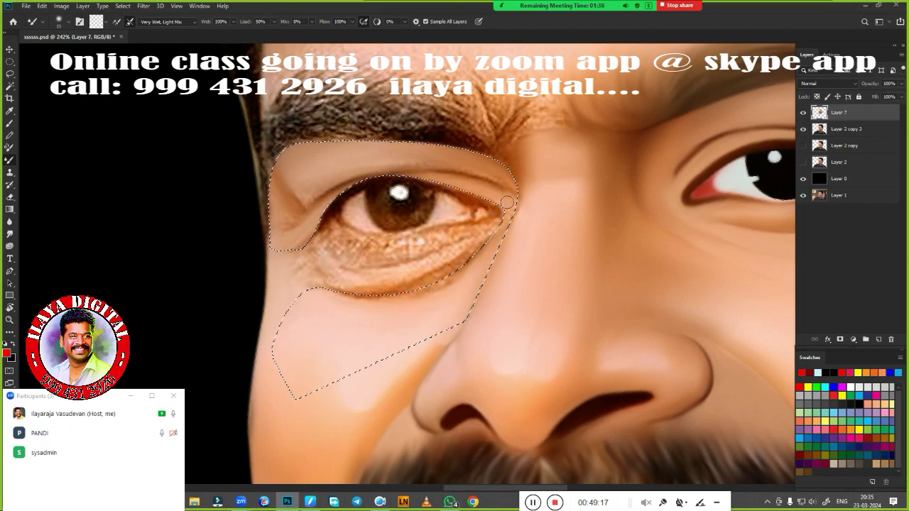
# Step: Smudge the eyebrow from its outer end to the inner end into smooth painted strands
pyautogui.press('r')
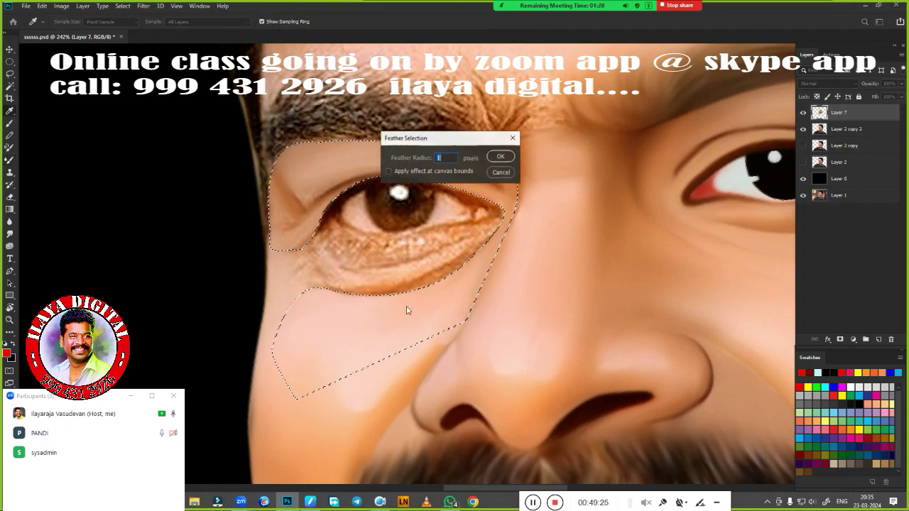
pyautogui.scroll(2, 375, 291)
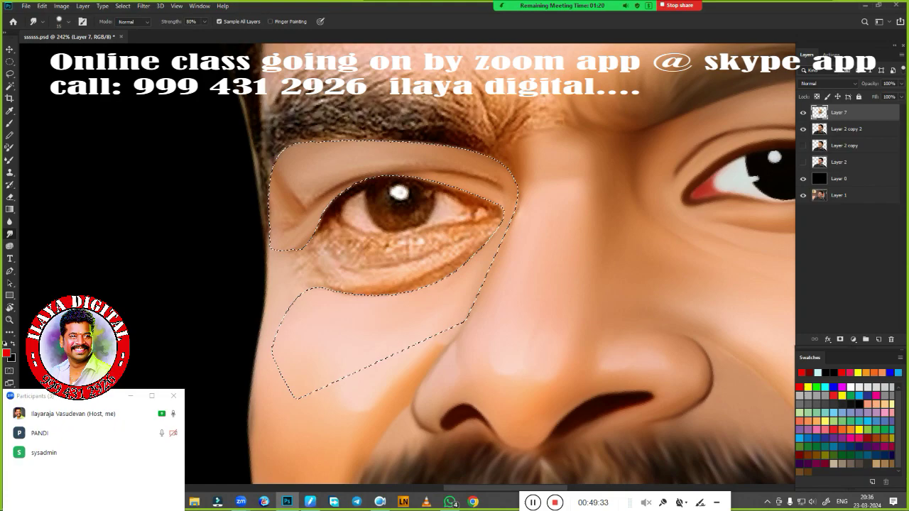
pyautogui.scroll(1, 375, 291)
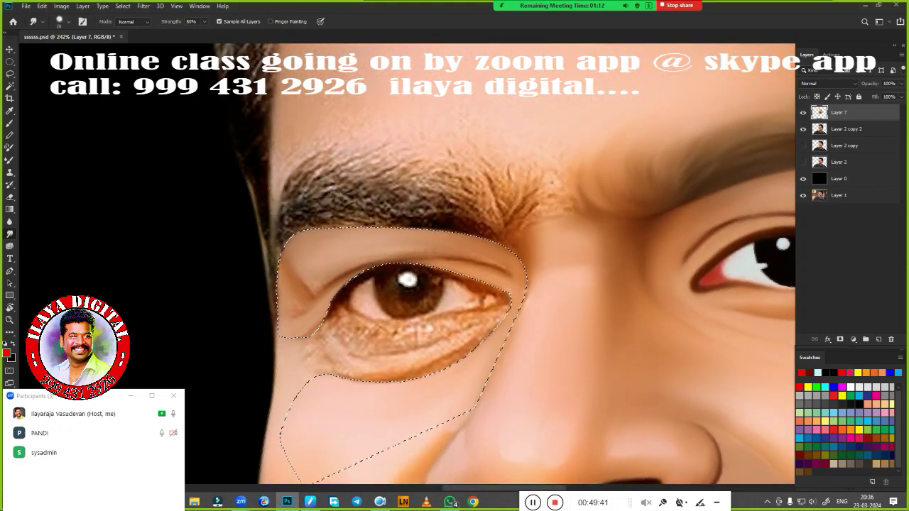
pyautogui.moveTo(334, 169)
pyautogui.mouseDown()
pyautogui.moveTo(282, 213)
pyautogui.moveTo(298, 219)
pyautogui.mouseUp()
pyautogui.moveTo(410, 184); pyautogui.dragTo(344, 223)
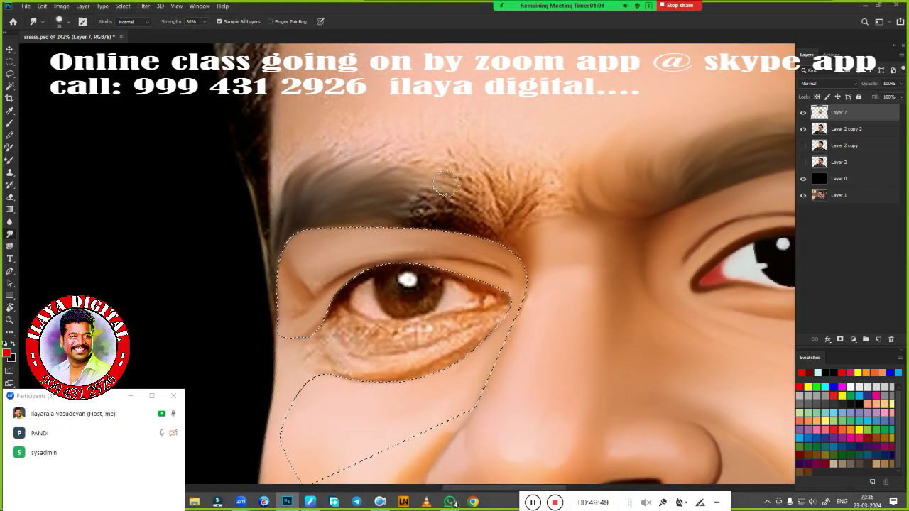
pyautogui.moveTo(472, 174); pyautogui.dragTo(450, 210)
pyautogui.moveTo(386, 213); pyautogui.dragTo(334, 223)
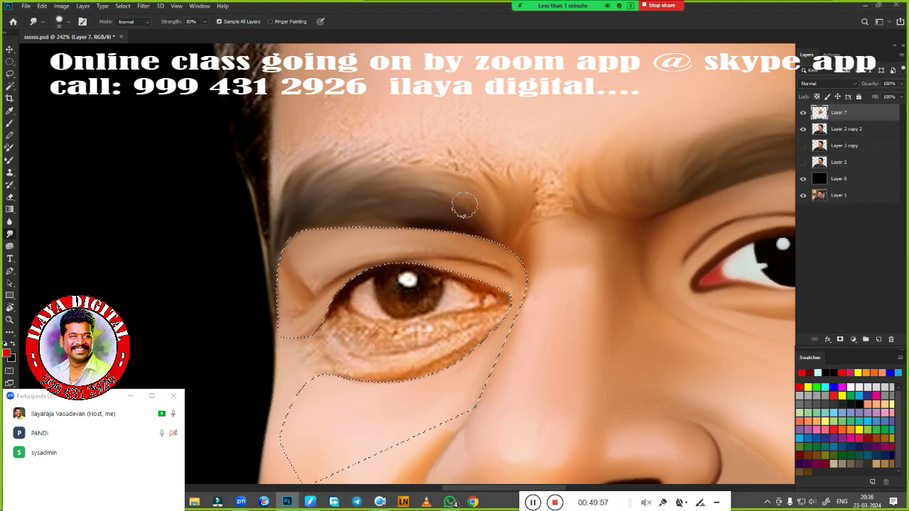
pyautogui.moveTo(548, 189); pyautogui.dragTo(582, 206)
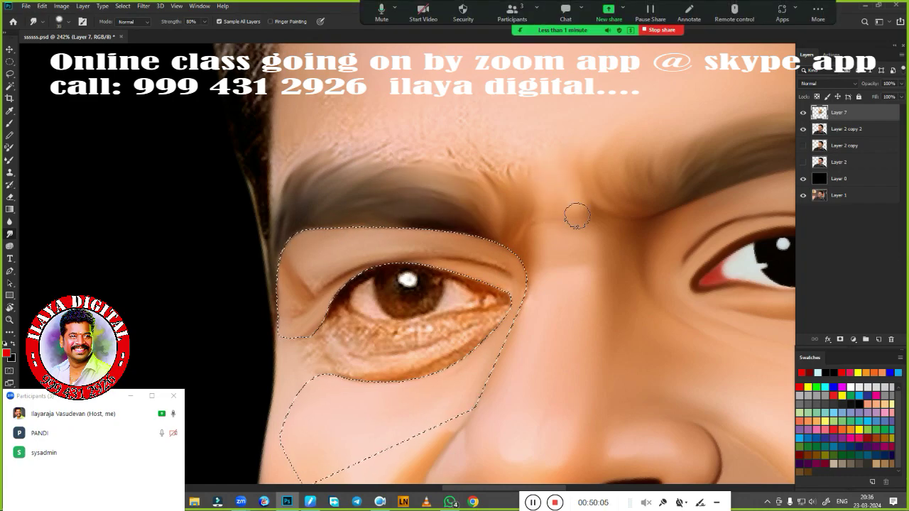
pyautogui.moveTo(575, 153); pyautogui.dragTo(566, 149)
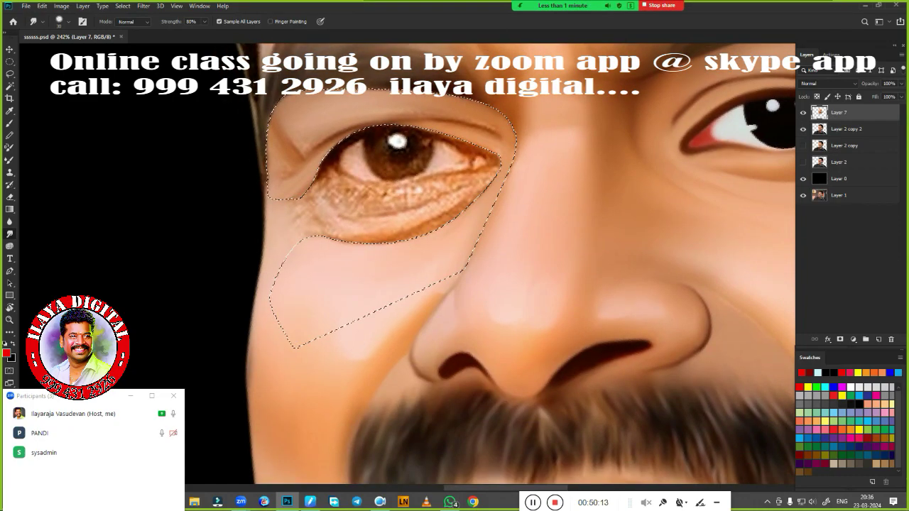
# Step: Remove Layer 8, leaving Layer 9 with both black-iris cartoon eyes
pyautogui.press('b')
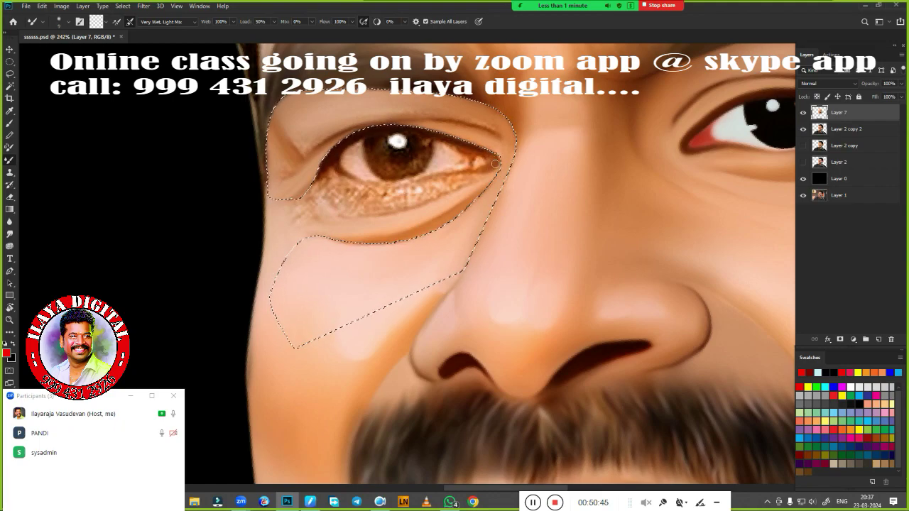
pyautogui.press('r')
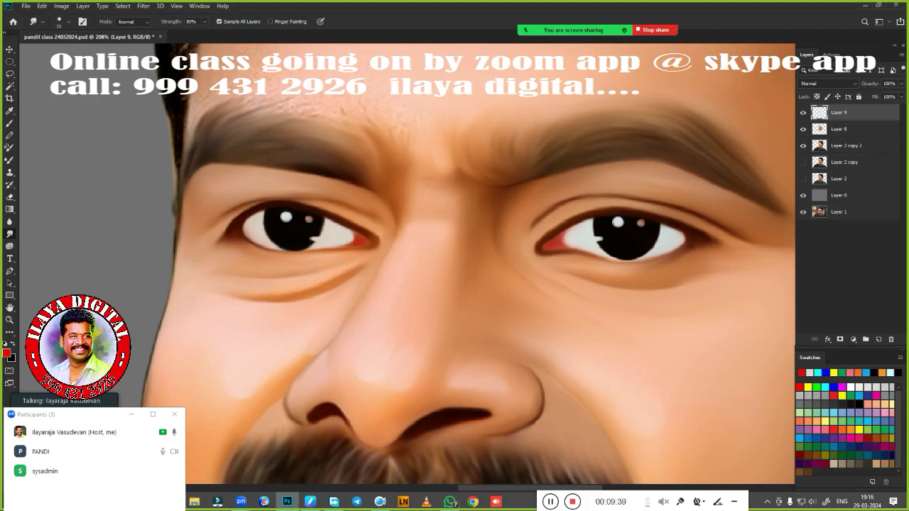
pyautogui.hotkey('ctrl', 'z')
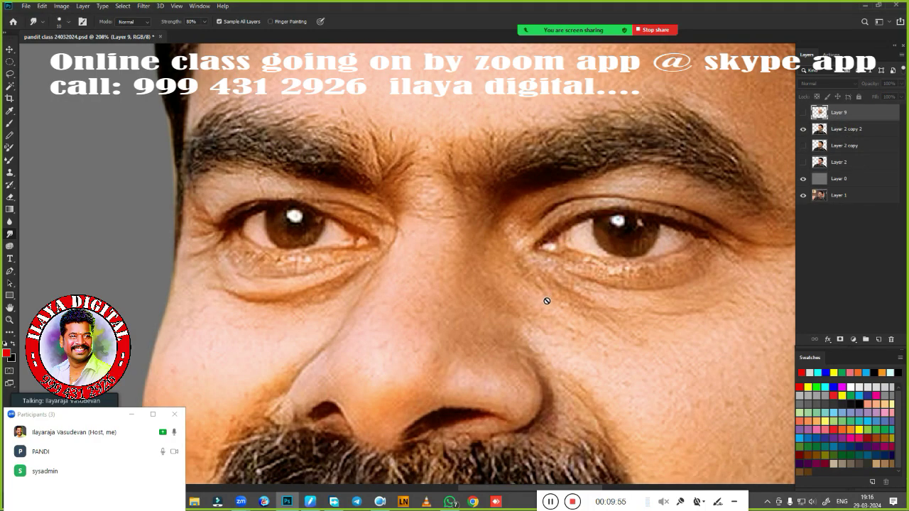
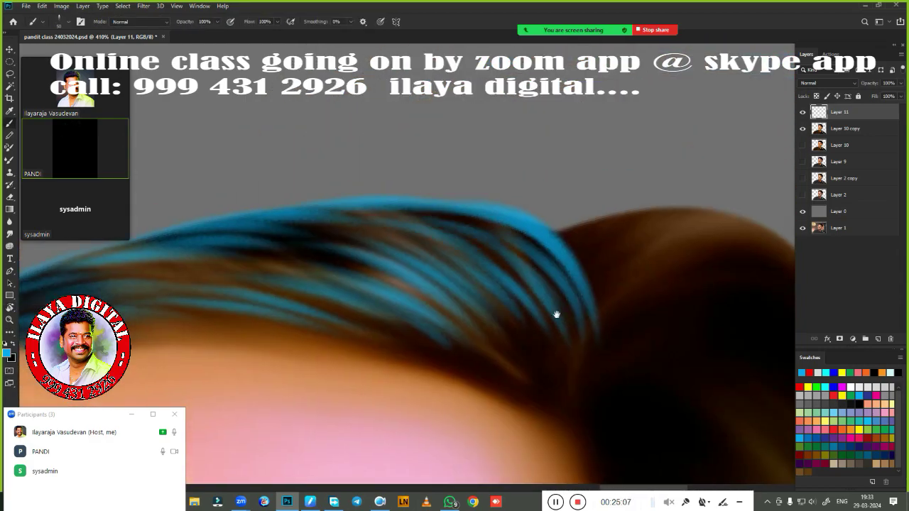
# Step: Paint the first thin blue strands across the dark hair on Layer 11
pyautogui.hscroll(5, 475, 317)
pyautogui.scroll(-1, 475, 317)
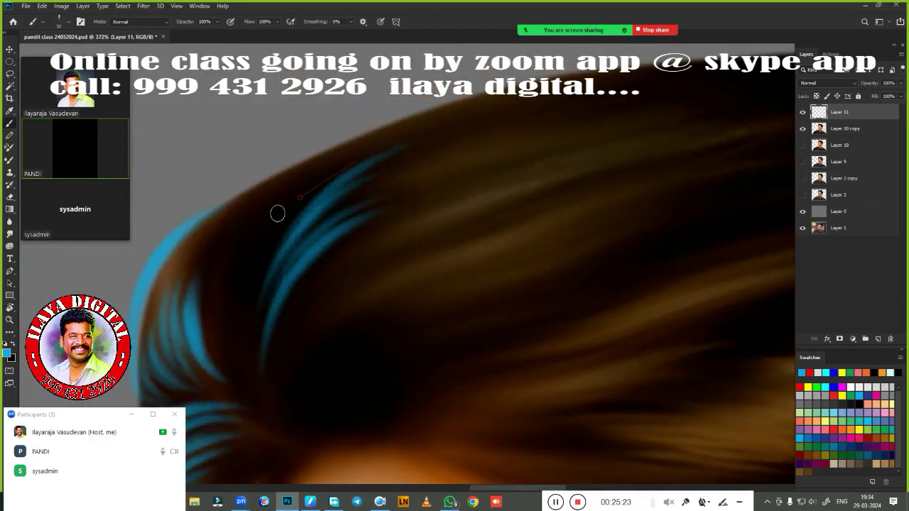
pyautogui.scroll(-1, 446, 328)
pyautogui.scroll(-1, 270, 306)
pyautogui.scroll(-2, 270, 305)
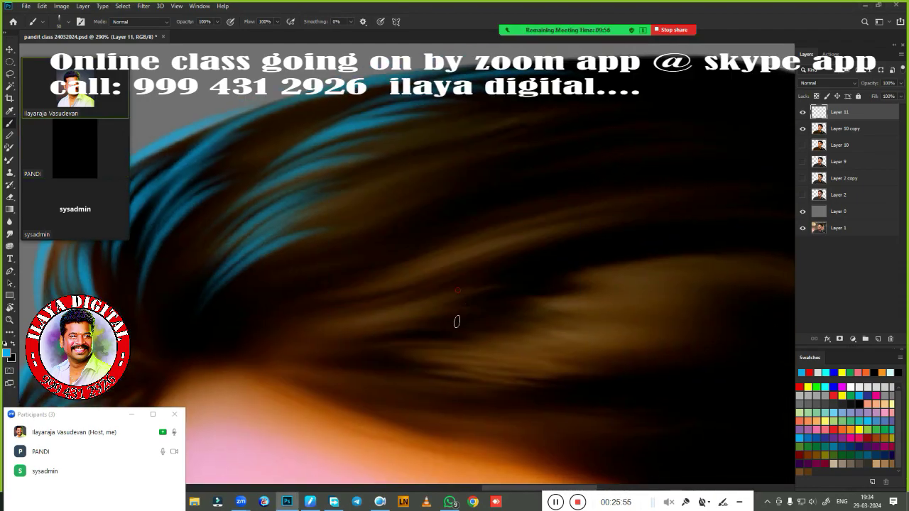
pyautogui.scroll(-5, 380, 375)
pyautogui.scroll(5, 466, 320)
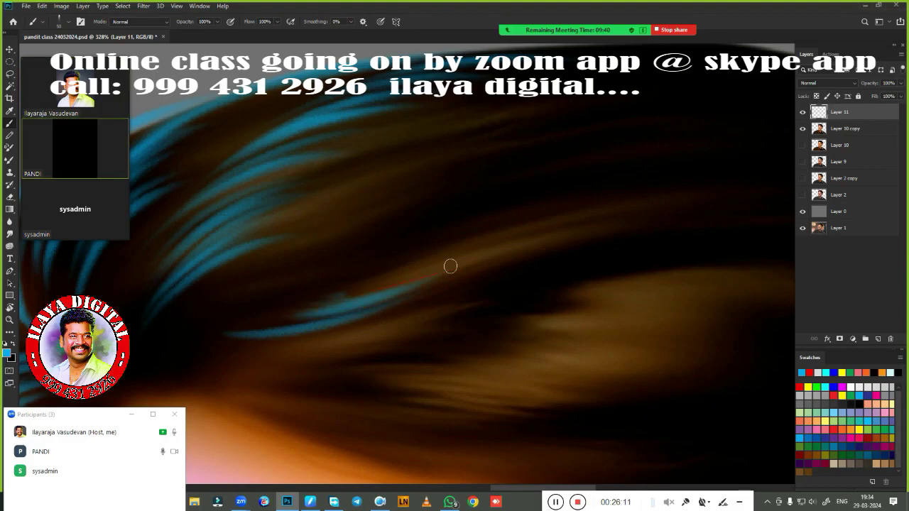
pyautogui.scroll(5, 519, 234)
pyautogui.scroll(-3, 508, 138)
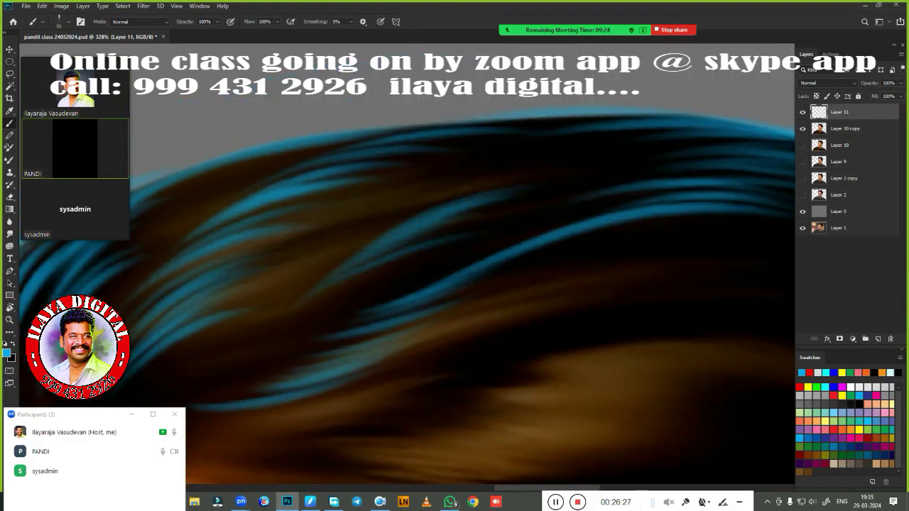
pyautogui.scroll(-3, 675, 148)
pyautogui.scroll(-2, 329, 300)
pyautogui.moveTo(241, 298); pyautogui.dragTo(468, 255)
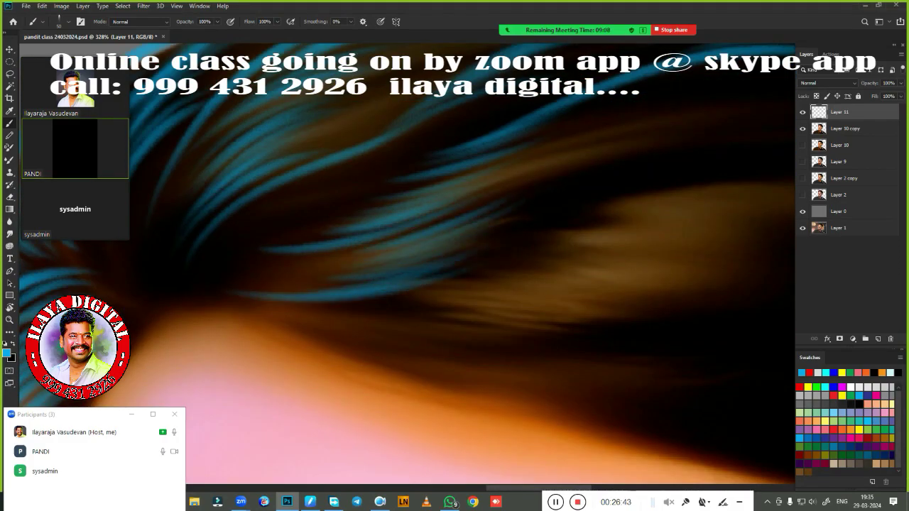
pyautogui.moveTo(284, 353); pyautogui.dragTo(579, 323)
pyautogui.moveTo(340, 397); pyautogui.dragTo(614, 355)
pyautogui.moveTo(525, 362)
pyautogui.mouseDown()
pyautogui.moveTo(696, 312)
pyautogui.moveTo(469, 206)
pyautogui.mouseUp()
# Step: Add more blue strands across the middle and lower hair
pyautogui.scroll(3, 697, 311)
pyautogui.scroll(2, 574, 260)
pyautogui.moveTo(738, 355); pyautogui.dragTo(455, 241)
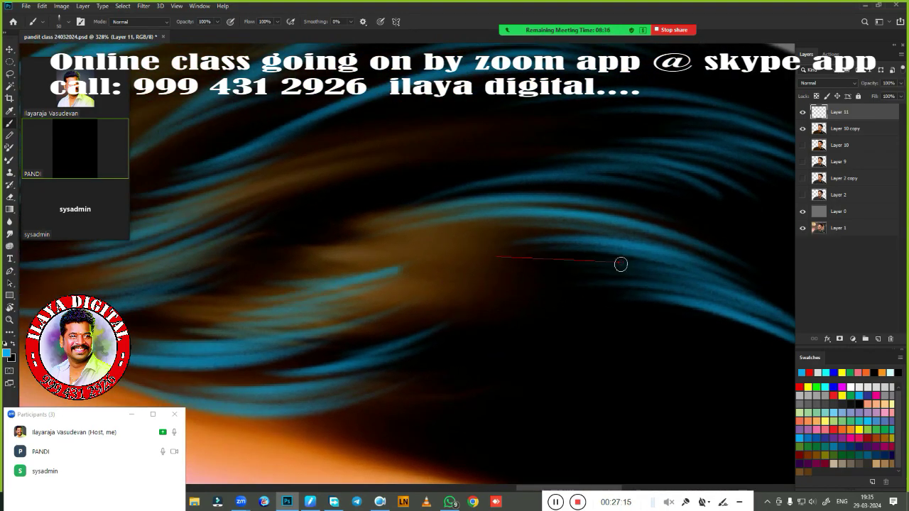
pyautogui.scroll(-2, 620, 263)
pyautogui.scroll(2, 469, 234)
pyautogui.moveTo(731, 270); pyautogui.dragTo(397, 284)
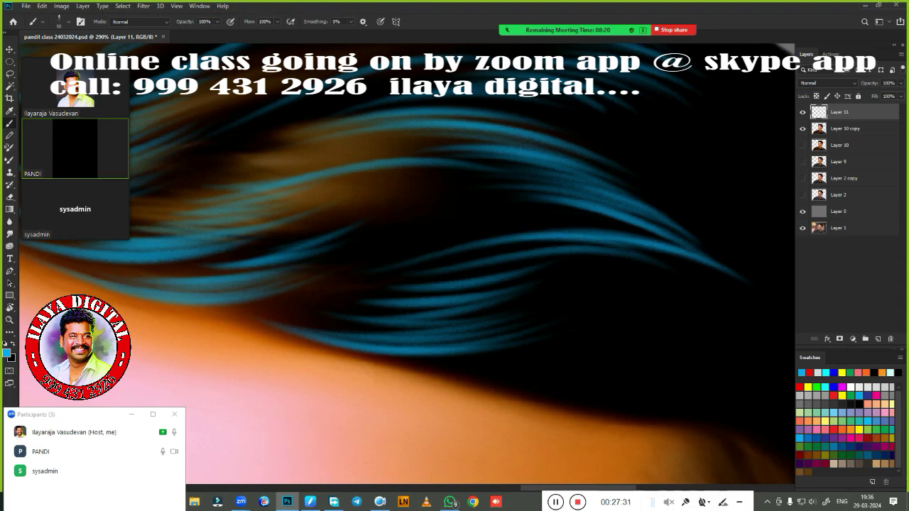
pyautogui.scroll(-4, 407, 264)
# Step: Rotate the view and paint blue strands near the ear and along the lower hair edge
pyautogui.press('r')
pyautogui.moveTo(454, 398); pyautogui.dragTo(370, 413)
pyautogui.scroll(4, 370, 412)
pyautogui.press('b')
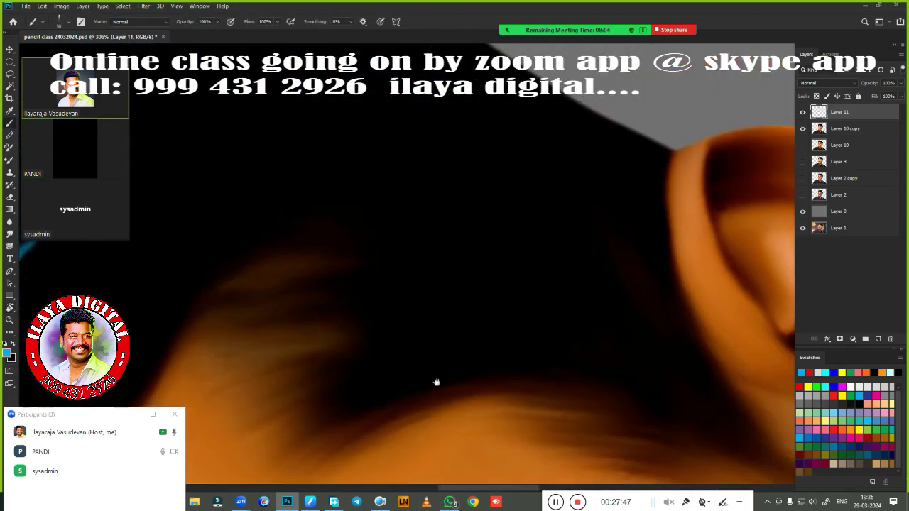
pyautogui.moveTo(512, 305); pyautogui.dragTo(296, 357)
pyautogui.moveTo(526, 270); pyautogui.dragTo(278, 241)
pyautogui.moveTo(455, 213)
pyautogui.mouseDown()
pyautogui.moveTo(362, 213)
pyautogui.moveTo(205, 237)
pyautogui.mouseUp()
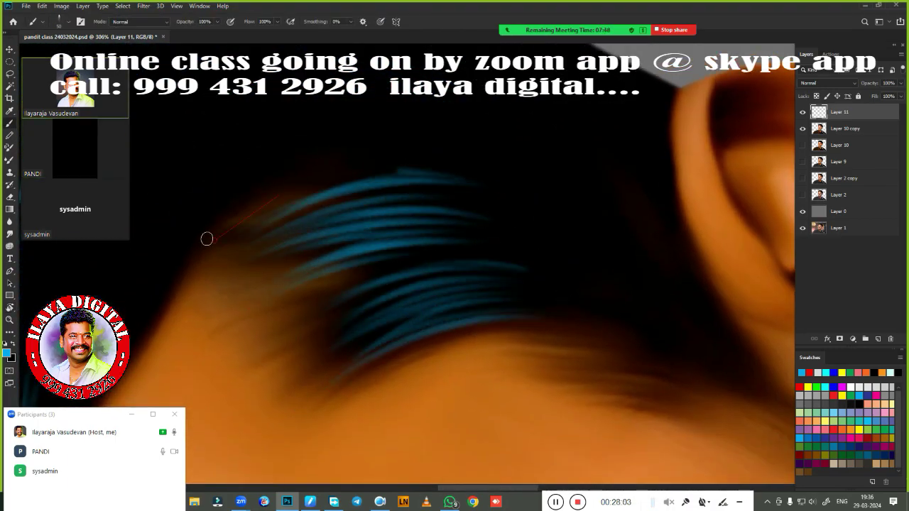
pyautogui.scroll(-3, 260, 262)
pyautogui.moveTo(604, 255); pyautogui.dragTo(419, 273)
pyautogui.moveTo(617, 306); pyautogui.dragTo(447, 298)
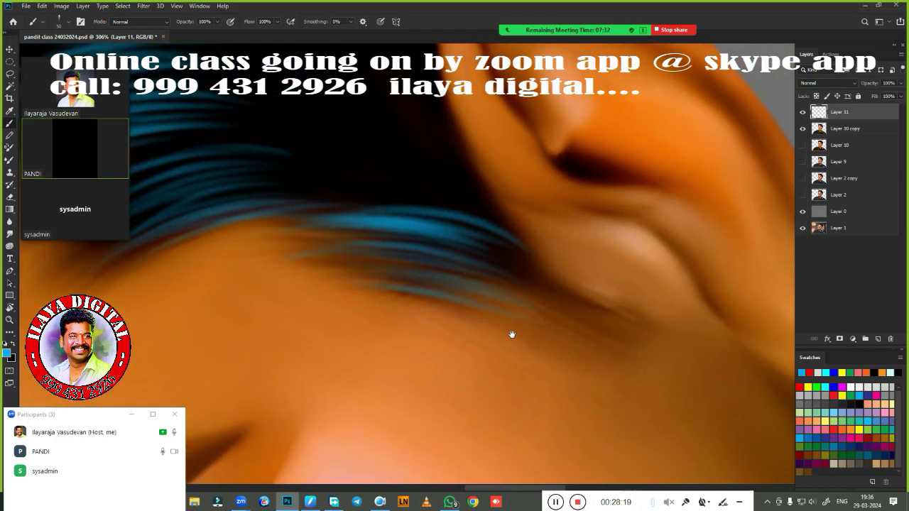
# Step: Sweep further blue strands across the black hair following its flow
pyautogui.scroll(-3, 511, 333)
pyautogui.scroll(5, 548, 319)
pyautogui.scroll(3, 547, 319)
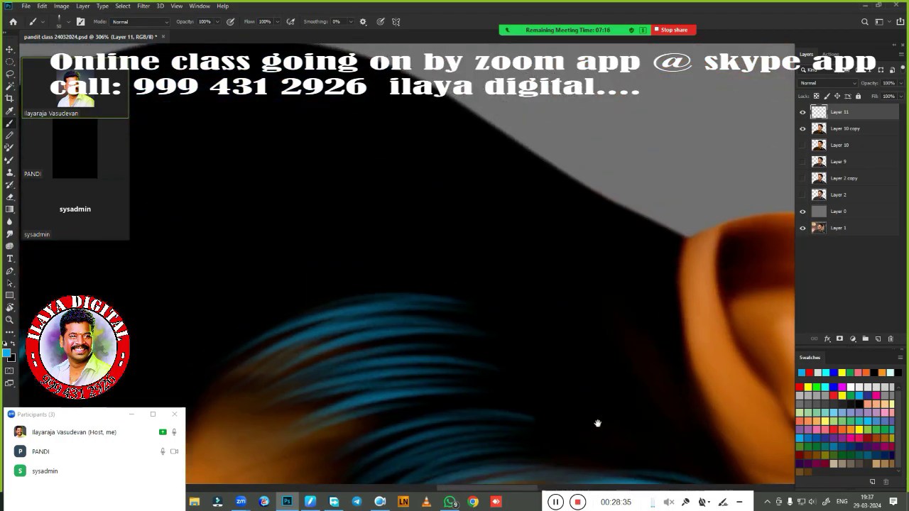
pyautogui.scroll(3, 449, 300)
pyautogui.moveTo(568, 304); pyautogui.dragTo(265, 247)
pyautogui.moveTo(579, 264); pyautogui.dragTo(327, 167)
pyautogui.moveTo(543, 223); pyautogui.dragTo(302, 131)
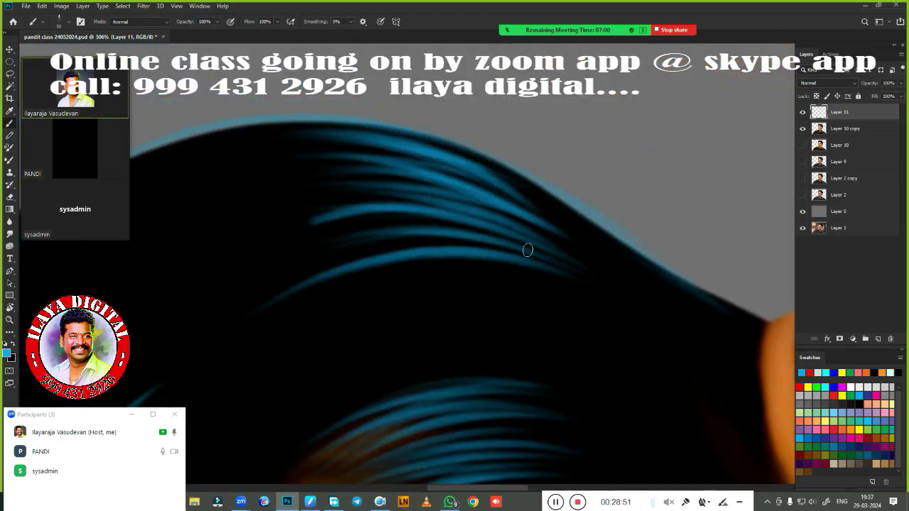
pyautogui.scroll(-3, 528, 247)
pyautogui.scroll(3, 472, 180)
pyautogui.scroll(-5, 552, 228)
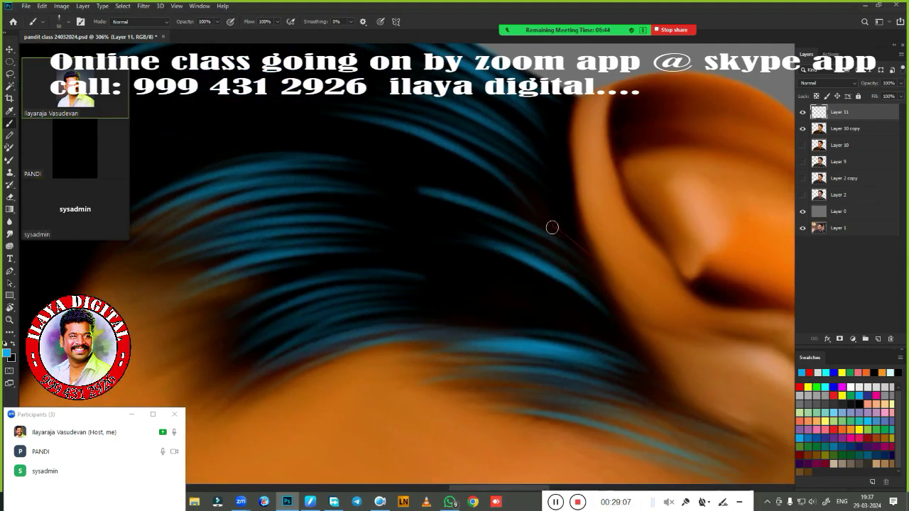
pyautogui.scroll(5, 448, 256)
# Step: Rotate the view again, add blue strands across the top of the hair, and review
pyautogui.press('r')
pyautogui.moveTo(513, 405)
pyautogui.mouseDown()
pyautogui.moveTo(484, 121)
pyautogui.moveTo(447, 367)
pyautogui.mouseUp()
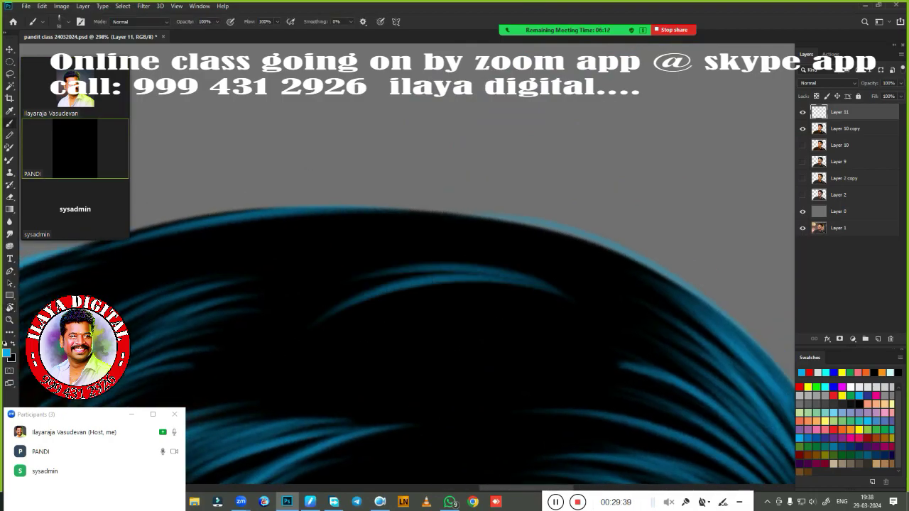
pyautogui.scroll(2, 262, 238)
pyautogui.moveTo(262, 238); pyautogui.dragTo(376, 226)
pyautogui.scroll(-2, 324, 351)
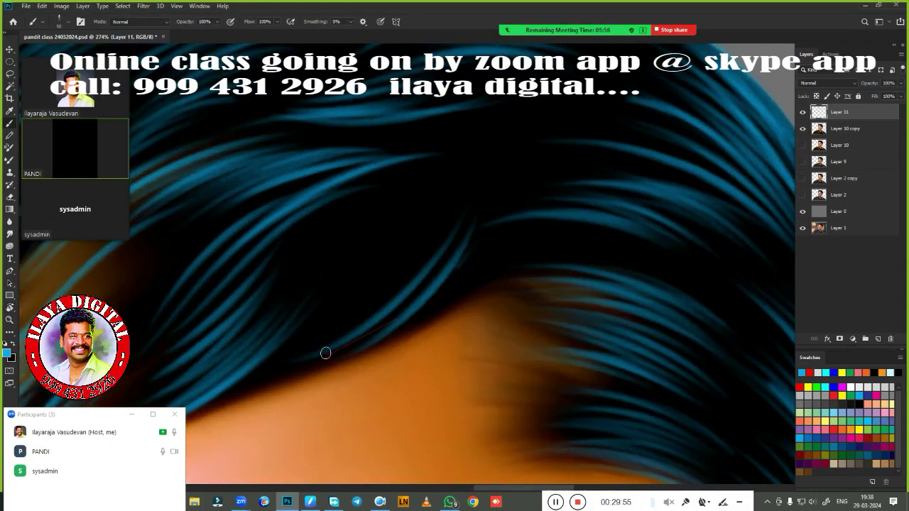
pyautogui.moveTo(324, 351); pyautogui.dragTo(469, 277)
pyautogui.scroll(2, 426, 284)
pyautogui.moveTo(568, 206); pyautogui.dragTo(568, 107)
pyautogui.scroll(-3, 287, 322)
pyautogui.scroll(2, 286, 322)
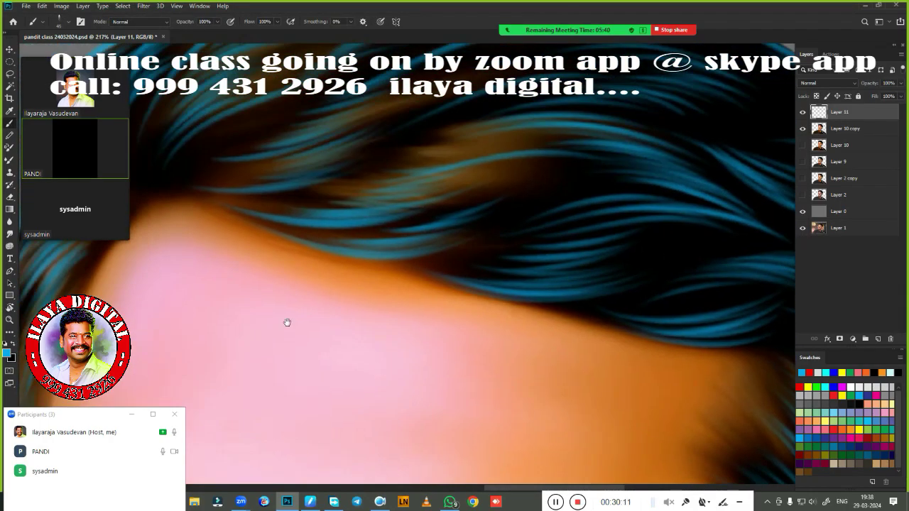
pyautogui.scroll(-2, 585, 385)
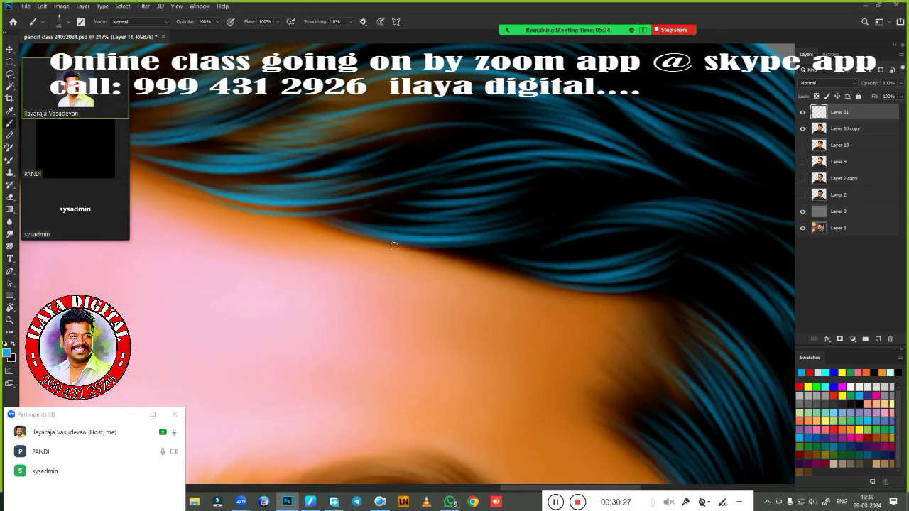
pyautogui.scroll(-2, 568, 284)
pyautogui.scroll(-2, 426, 248)
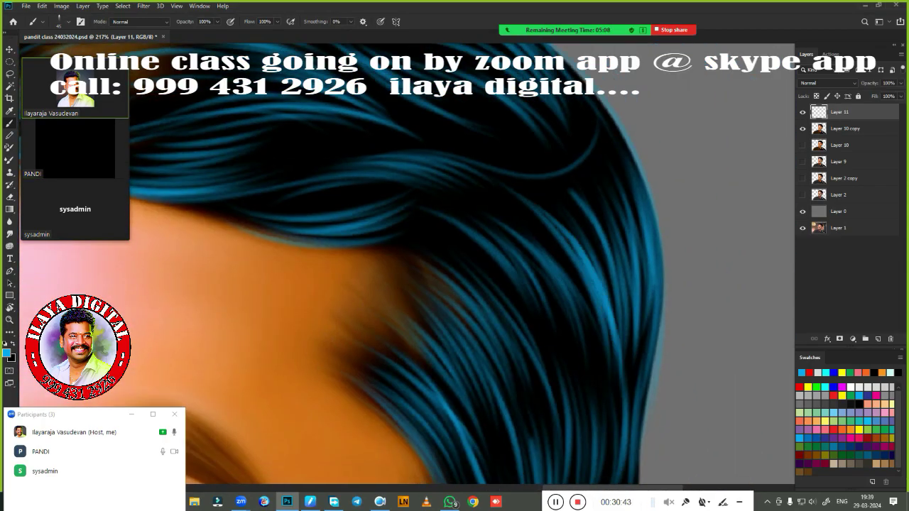
pyautogui.scroll(-2, 355, 227)
pyautogui.scroll(-5, 309, 200)
pyautogui.scroll(2, 310, 199)
pyautogui.scroll(3, 311, 206)
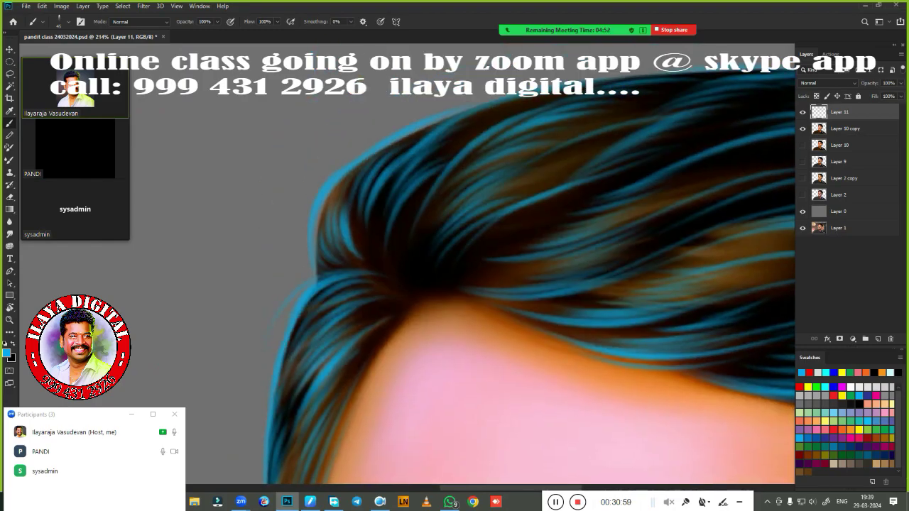
pyautogui.scroll(3, 313, 227)
pyautogui.scroll(3, 315, 248)
pyautogui.scroll(-5, 436, 192)
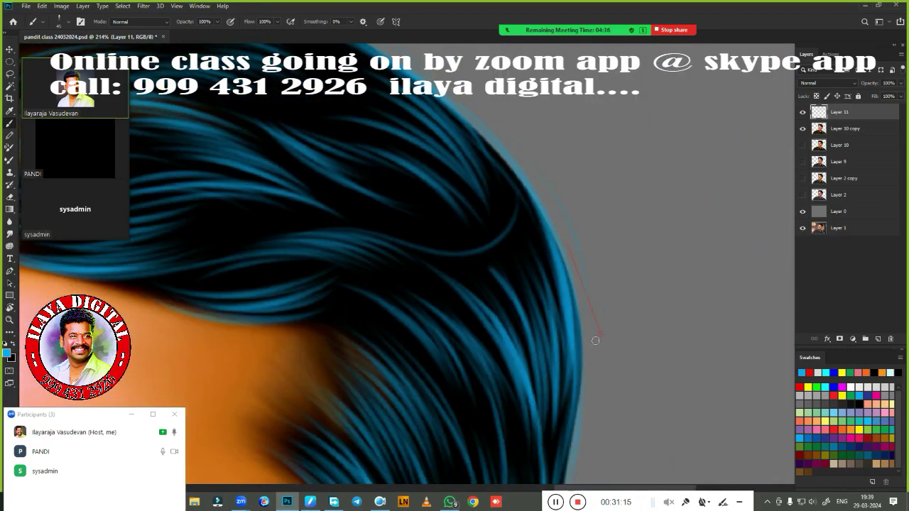
# Step: Hide Layer 11, select Layer 10 copy, and lasso around the hair
pyautogui.click(802, 111)
pyautogui.click(843, 130)
pyautogui.press('l')
pyautogui.moveTo(604, 265); pyautogui.dragTo(465, 247)
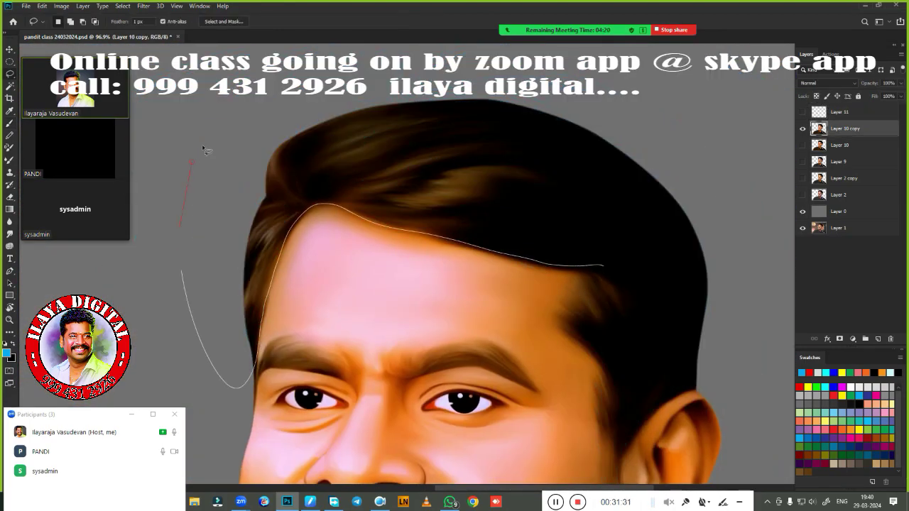
pyautogui.moveTo(205, 149); pyautogui.dragTo(483, 203)
pyautogui.moveTo(551, 333); pyautogui.dragTo(623, 339)
# Step: Feather the hair selection by 3 px and copy it to new Layer 12
pyautogui.hotkey('shift', 'F6')
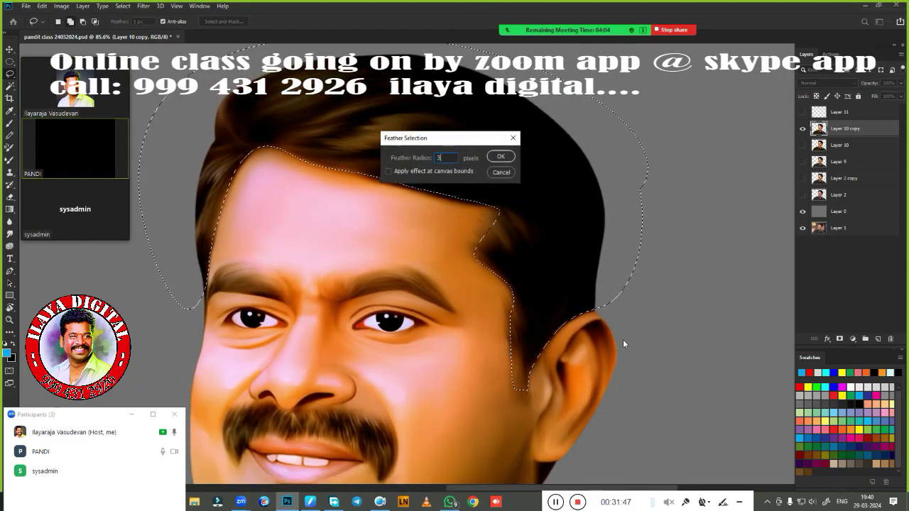
pyautogui.press('Return')
pyautogui.click(802, 129)
pyautogui.hotkey('ctrl', 'j')
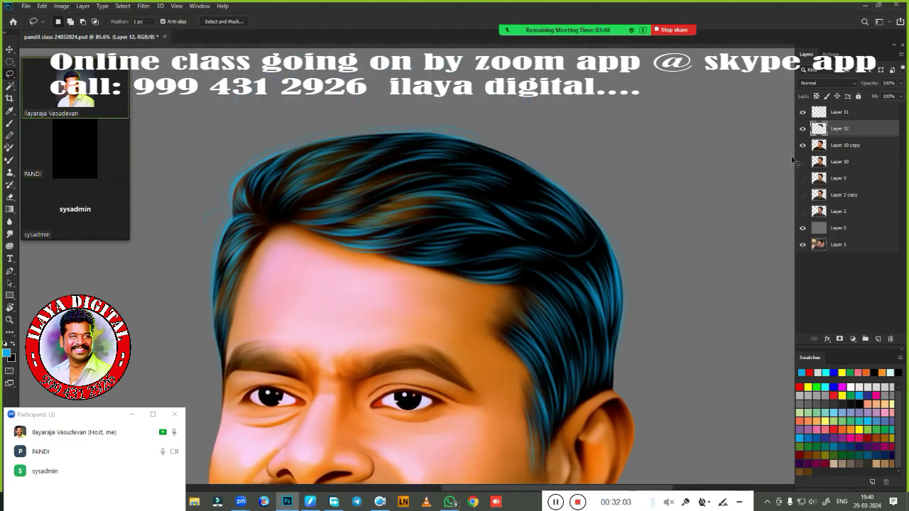
# Step: Desaturate the hair copy to -100 saturation and darken it to -23 lightness
pyautogui.hotkey('ctrl', 'u')
pyautogui.moveTo(704, 161); pyautogui.dragTo(701, 163)
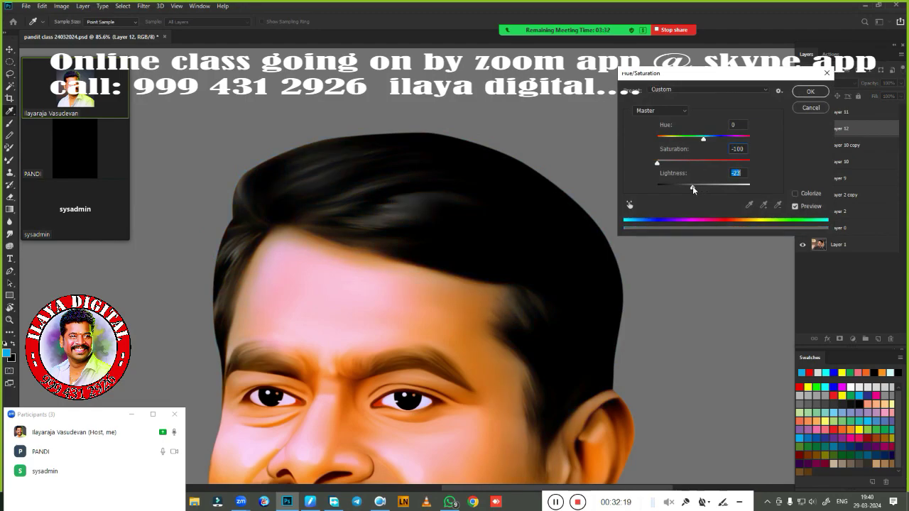
pyautogui.hotkey('ctrl', '0')
pyautogui.press('Escape')
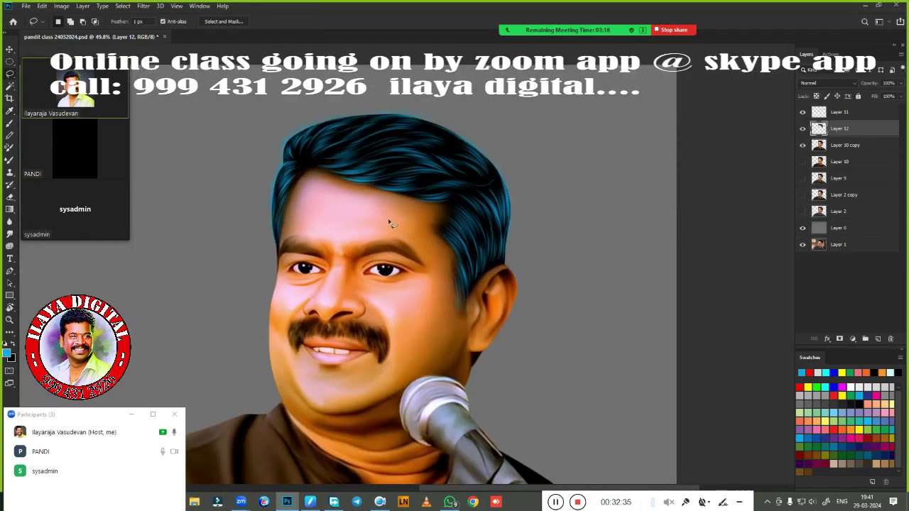
pyautogui.scroll(3, 389, 224)
pyautogui.press('b')
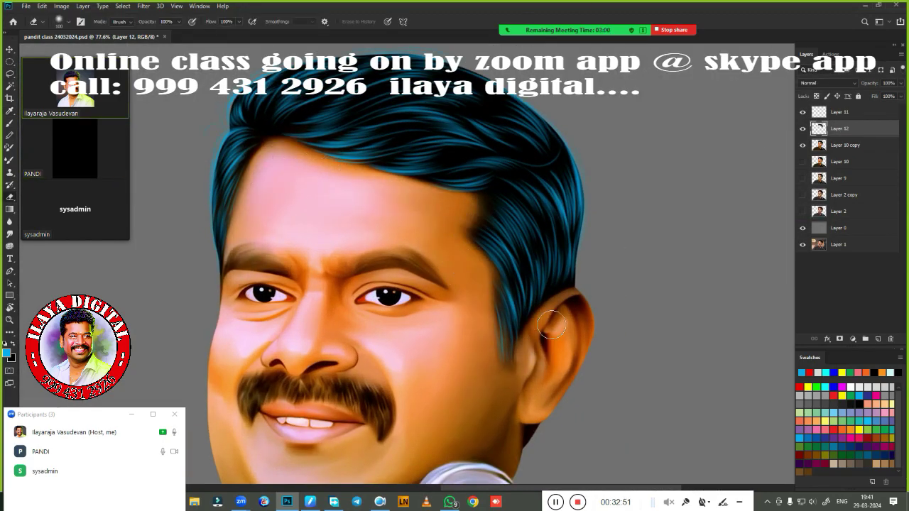
pyautogui.scroll(-2, 620, 404)
# Step: Brush purple, green and cyan tints into the hair strands
pyautogui.click(839, 112)
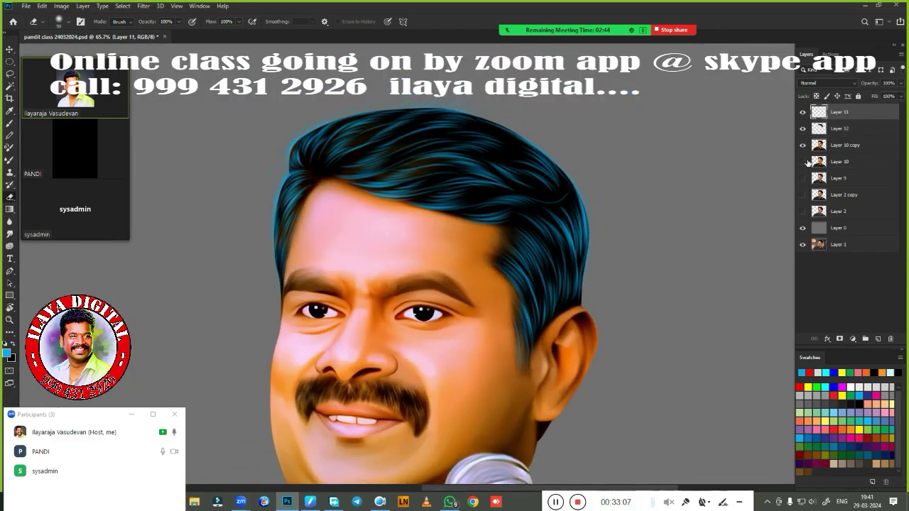
pyautogui.keyDown('ctrl'); pyautogui.click(818, 128); pyautogui.keyUp('ctrl')
pyautogui.press('b')
pyautogui.rightClick(372, 213)
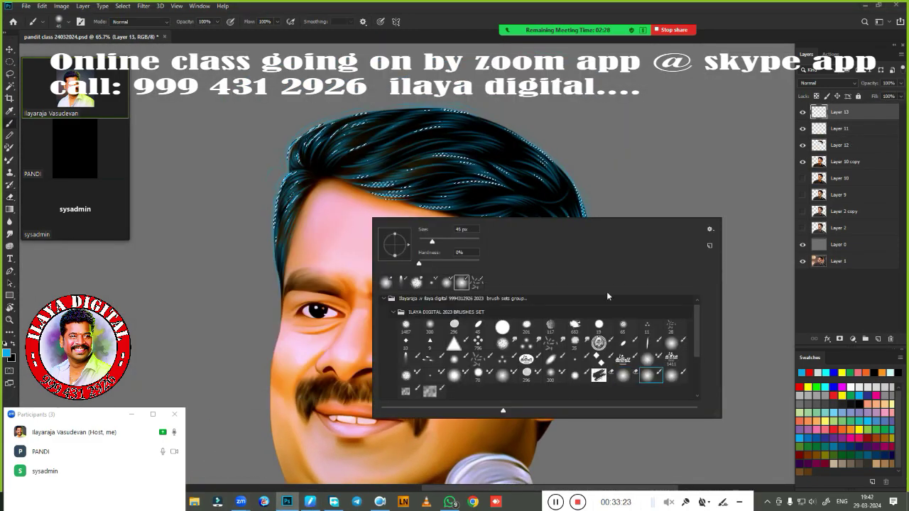
pyautogui.press('Escape')
pyautogui.scroll(-2, 450, 295)
pyautogui.moveTo(326, 170)
pyautogui.mouseDown()
pyautogui.moveTo(398, 142)
pyautogui.moveTo(620, 210)
pyautogui.moveTo(589, 203)
pyautogui.mouseUp()
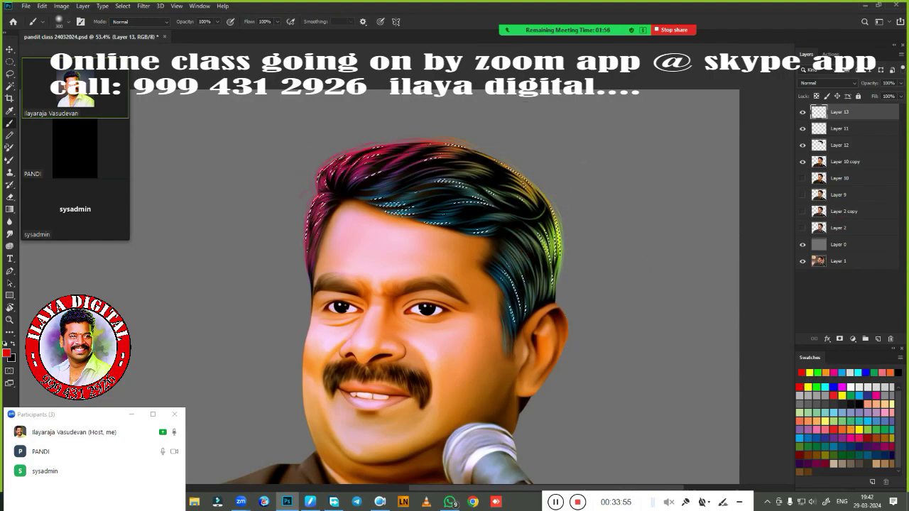
pyautogui.moveTo(500, 277); pyautogui.dragTo(536, 234)
# Step: Lower Layer 11's fill to 36% and Layer 13's fill to 57%
pyautogui.click(839, 127)
pyautogui.click(900, 96)
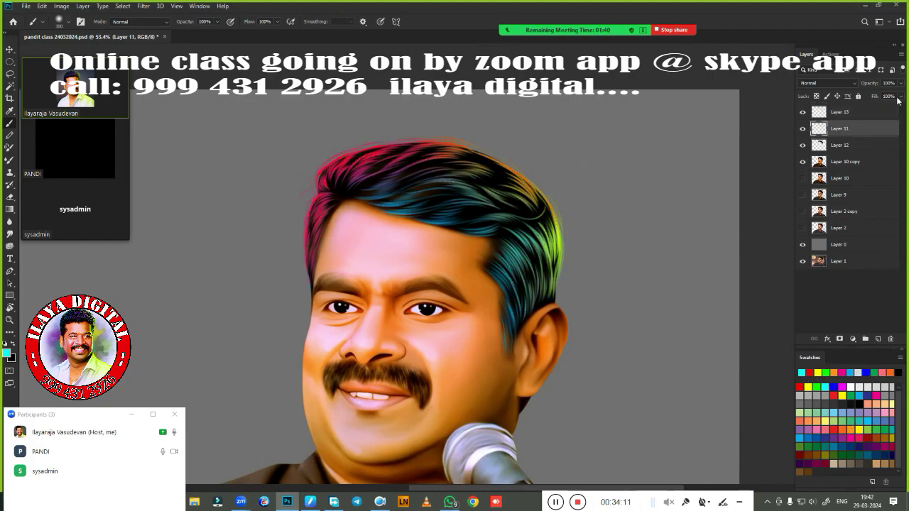
pyautogui.moveTo(893, 107)
pyautogui.mouseDown()
pyautogui.moveTo(874, 116)
pyautogui.moveTo(880, 112)
pyautogui.mouseUp()
pyautogui.click(839, 111)
pyautogui.scroll(-3, 405, 425)
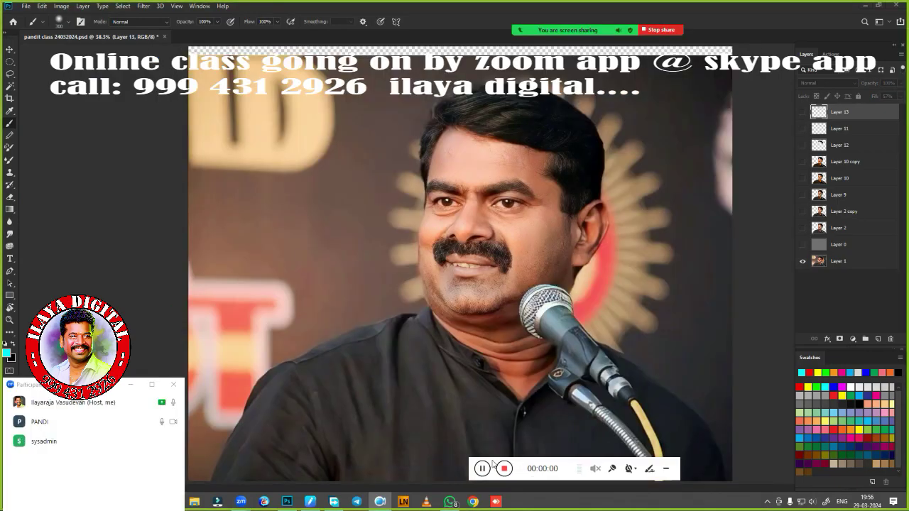
# Step: Turn the layers back on from the grey background up through Layer 13
pyautogui.click(801, 245)
pyautogui.click(802, 228)
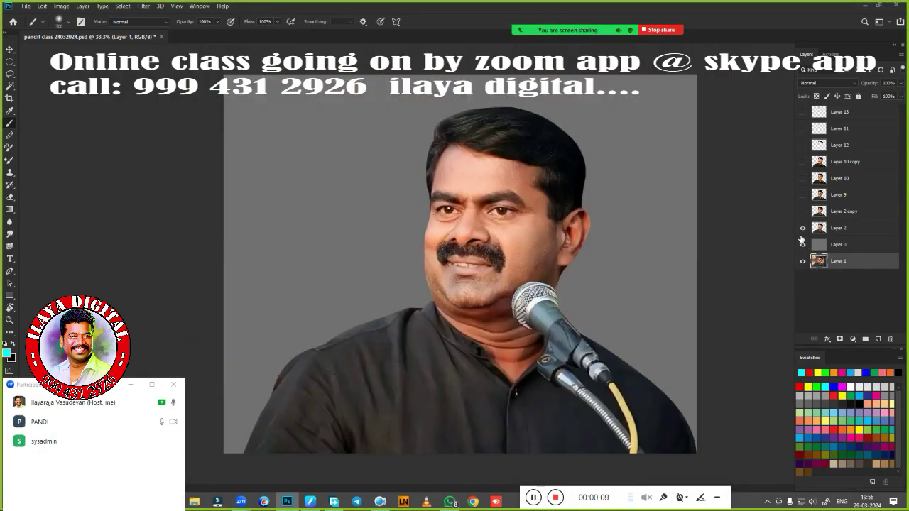
pyautogui.scroll(2, 465, 245)
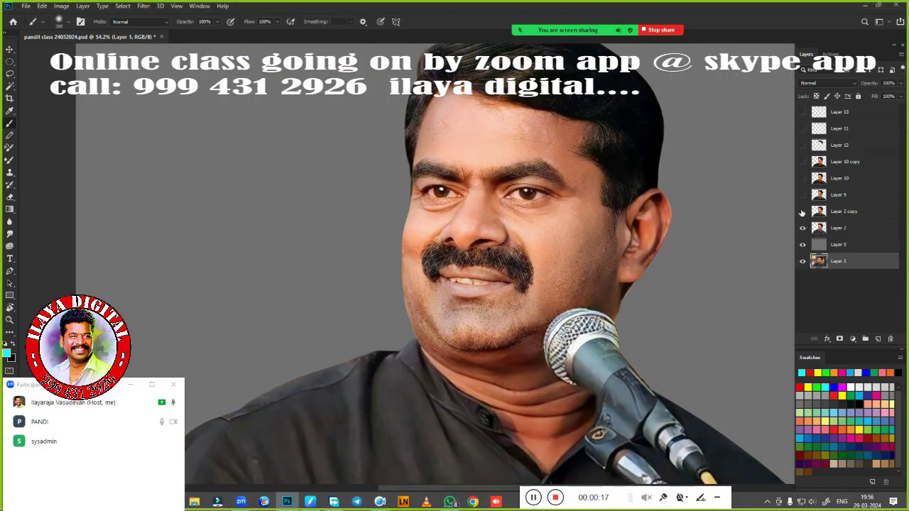
pyautogui.click(802, 211)
pyautogui.click(802, 195)
pyautogui.click(803, 178)
pyautogui.click(802, 161)
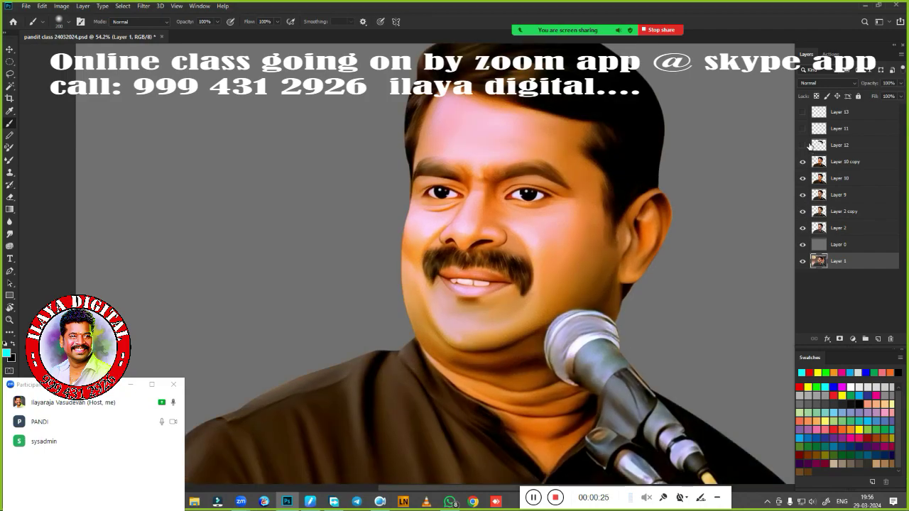
pyautogui.click(802, 145)
pyautogui.click(802, 129)
pyautogui.scroll(-1, 688, 197)
pyautogui.click(802, 111)
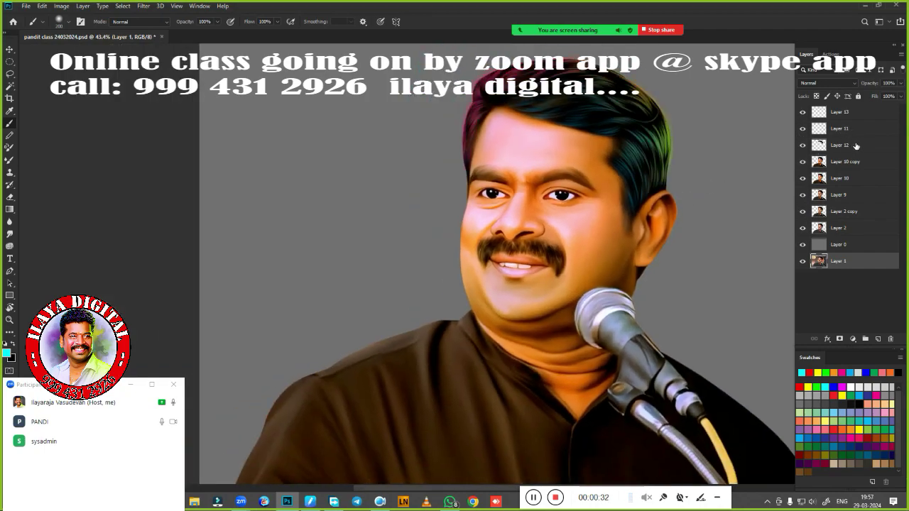
# Step: Hide the Layer 10 stage and make Layer 10 copy the working layer
pyautogui.keyDown('ctrl'); pyautogui.click(861, 112); pyautogui.keyUp('ctrl')
pyautogui.keyDown('ctrl'); pyautogui.click(845, 128); pyautogui.keyUp('ctrl')
pyautogui.keyDown('ctrl'); pyautogui.click(838, 145); pyautogui.keyUp('ctrl')
pyautogui.keyDown('ctrl'); pyautogui.click(831, 161); pyautogui.keyUp('ctrl')
pyautogui.click(803, 178)
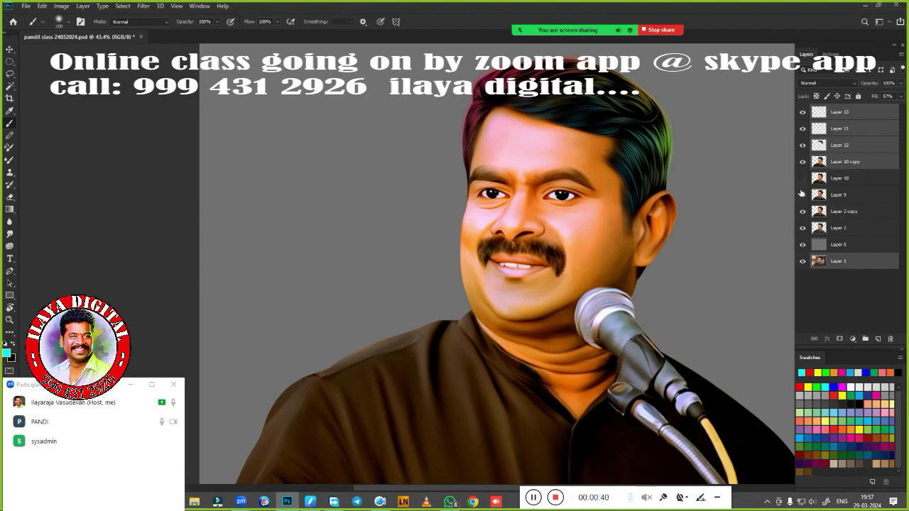
pyautogui.click(849, 161)
pyautogui.scroll(-2, 497, 263)
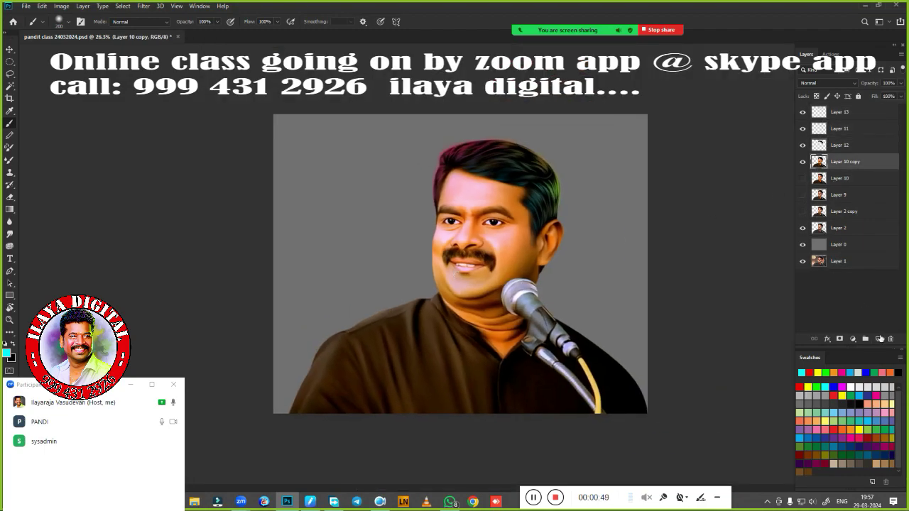
# Step: Brush a pink tint over the figure, blend it in Color mode, and lower its fill
pyautogui.click(827, 83)
pyautogui.click(817, 198)
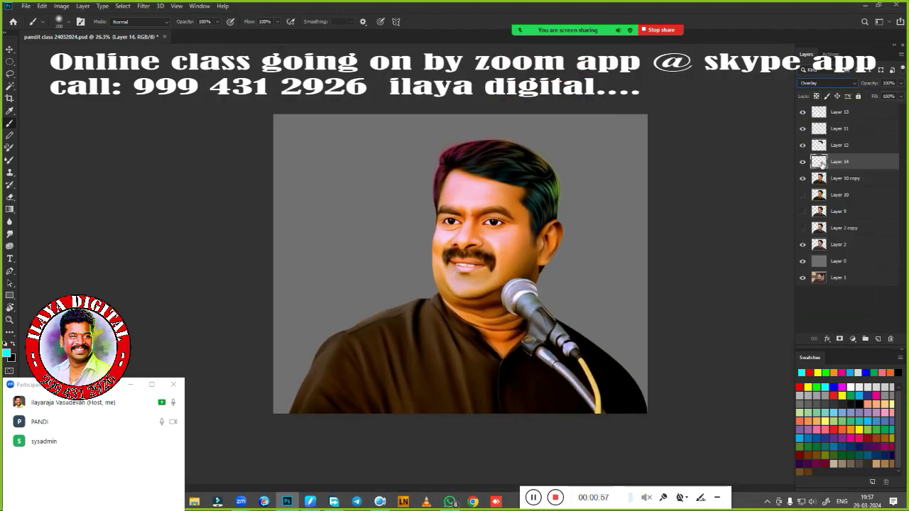
pyautogui.rightClick(501, 291)
pyautogui.press('Escape')
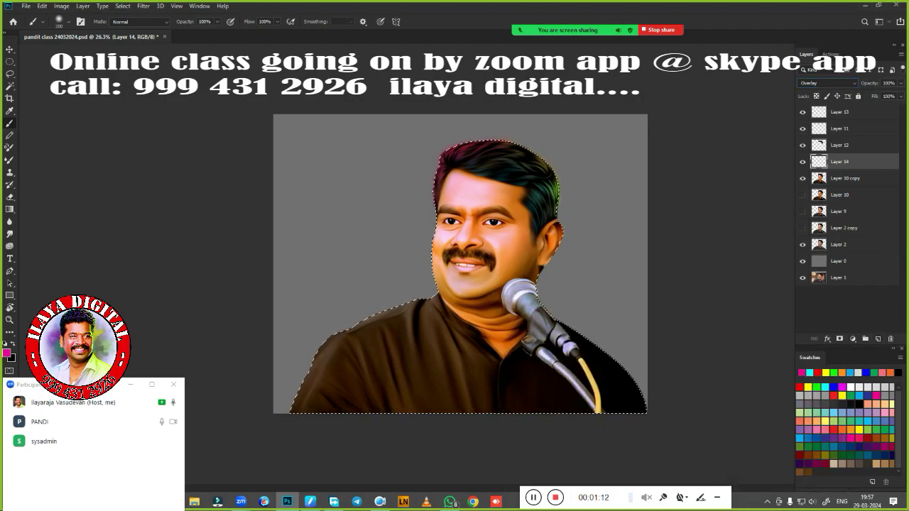
pyautogui.moveTo(426, 185); pyautogui.dragTo(483, 284)
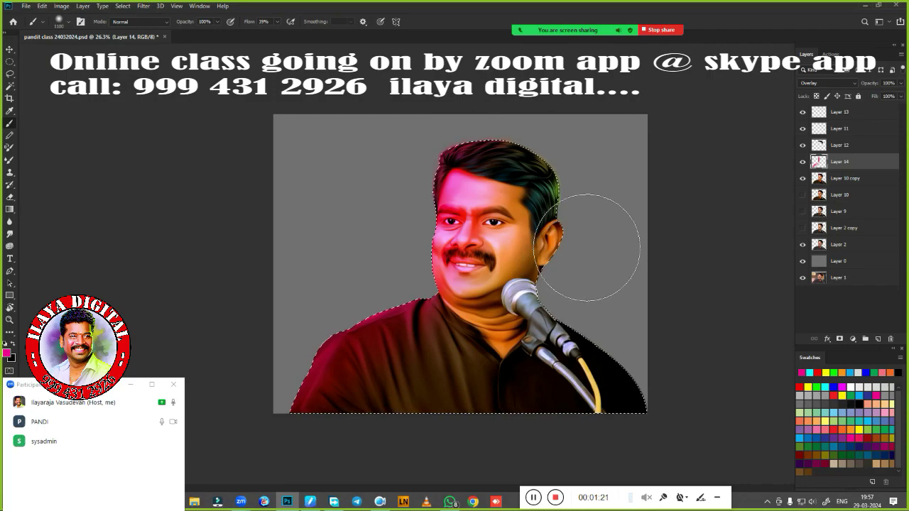
pyautogui.click(827, 83)
pyautogui.click(816, 307)
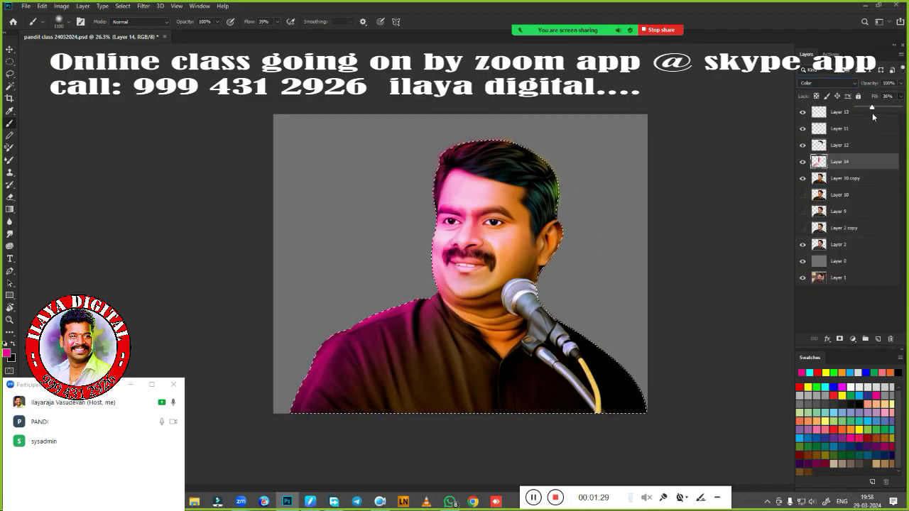
pyautogui.moveTo(872, 113); pyautogui.dragTo(859, 119)
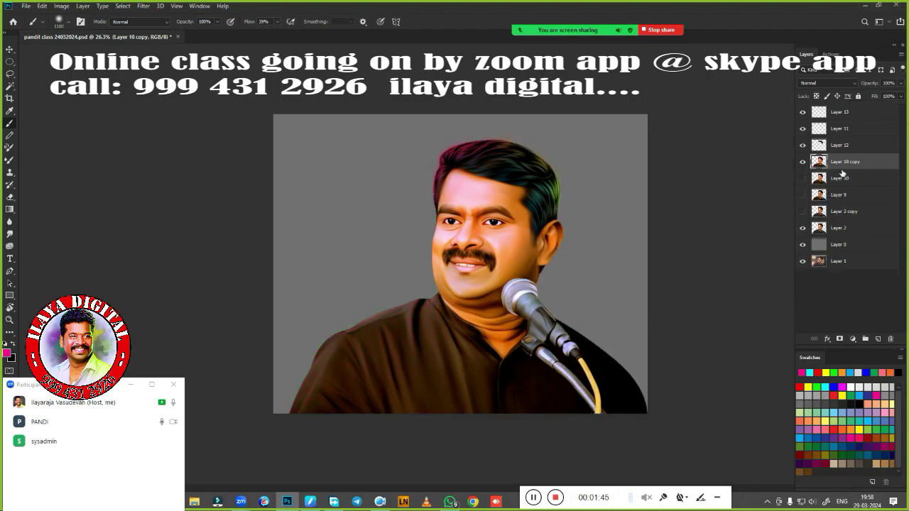
# Step: Copy the feathered face area to a new layer and shift its highlights toward magenta and blue
pyautogui.press('l')
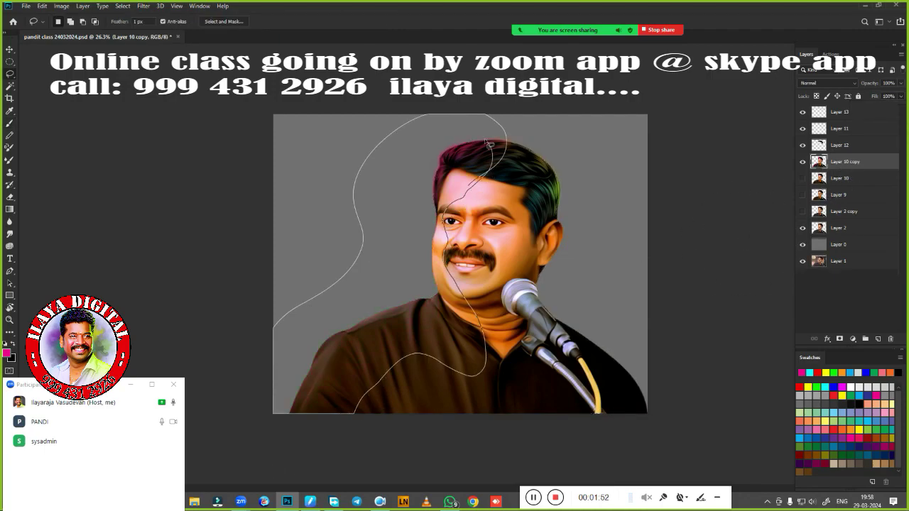
pyautogui.moveTo(489, 143); pyautogui.dragTo(490, 146)
pyautogui.hotkey('shift', 'F6')
pyautogui.press('Return')
pyautogui.hotkey('ctrl', 'j')
pyautogui.hotkey('ctrl', 'b')
pyautogui.moveTo(724, 131); pyautogui.dragTo(705, 132)
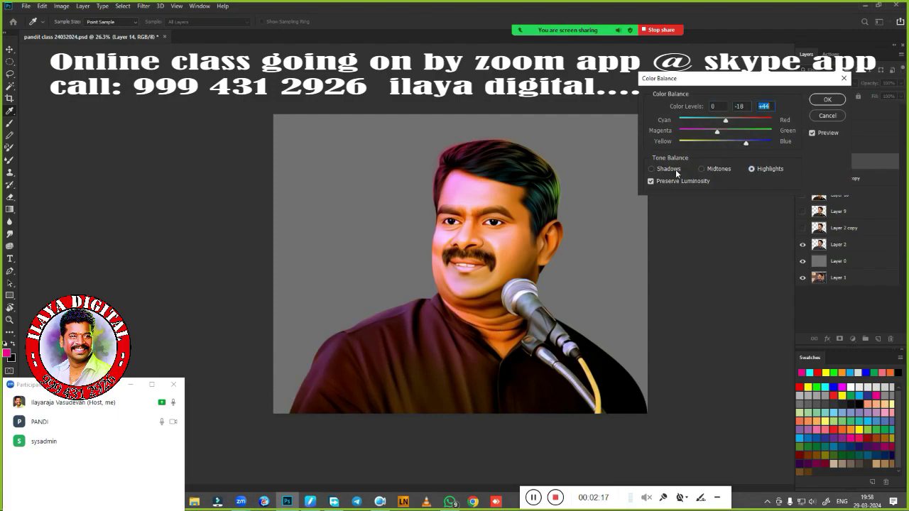
pyautogui.press('Return')
# Step: Color-balance a copy of the right-side hair, then remove that layer and select Layer 12
pyautogui.click(865, 179)
pyautogui.moveTo(496, 201); pyautogui.dragTo(584, 240)
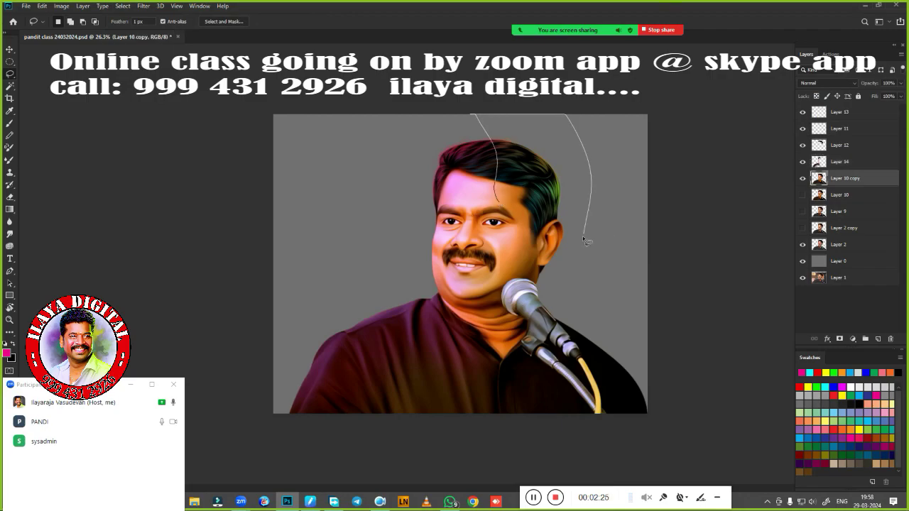
pyautogui.hotkey('ctrl', 'j')
pyautogui.hotkey('ctrl', 'b')
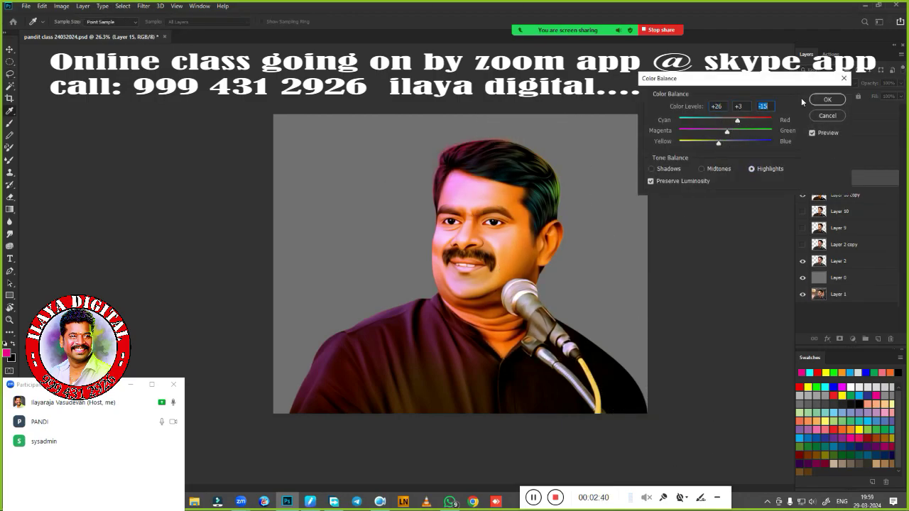
pyautogui.press('Return')
pyautogui.hotkey('ctrl', 'e')
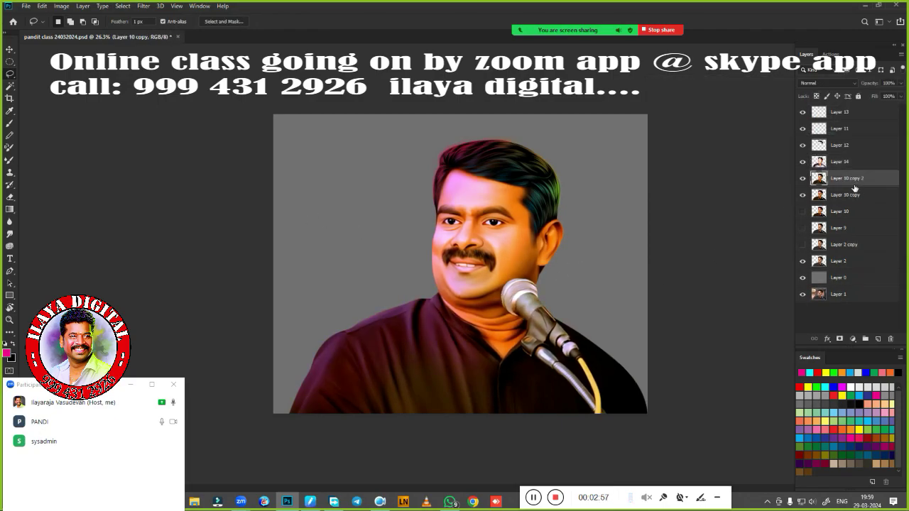
pyautogui.click(845, 162)
pyautogui.click(841, 145)
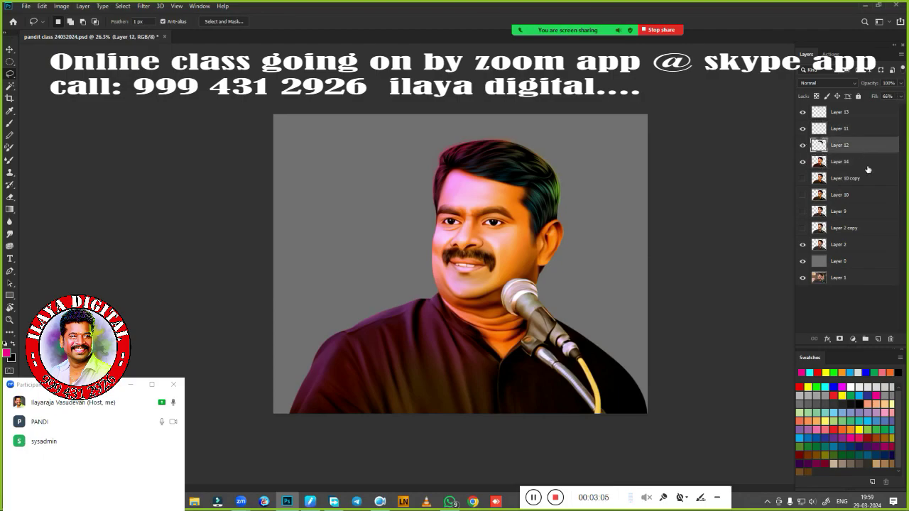
# Step: Switch to the Brush tool and zoom in on the forehead
pyautogui.press('b')
pyautogui.rightClick(352, 358)
pyautogui.press('Escape')
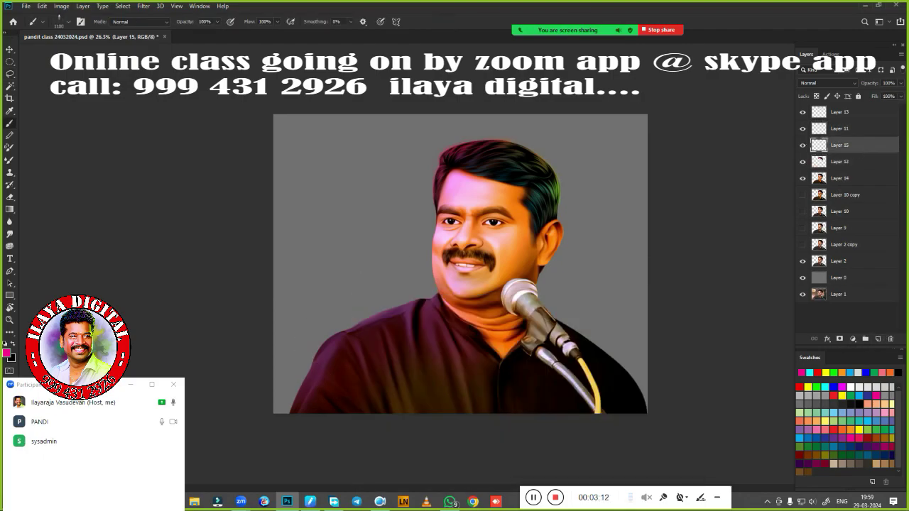
pyautogui.scroll(5, 376, 320)
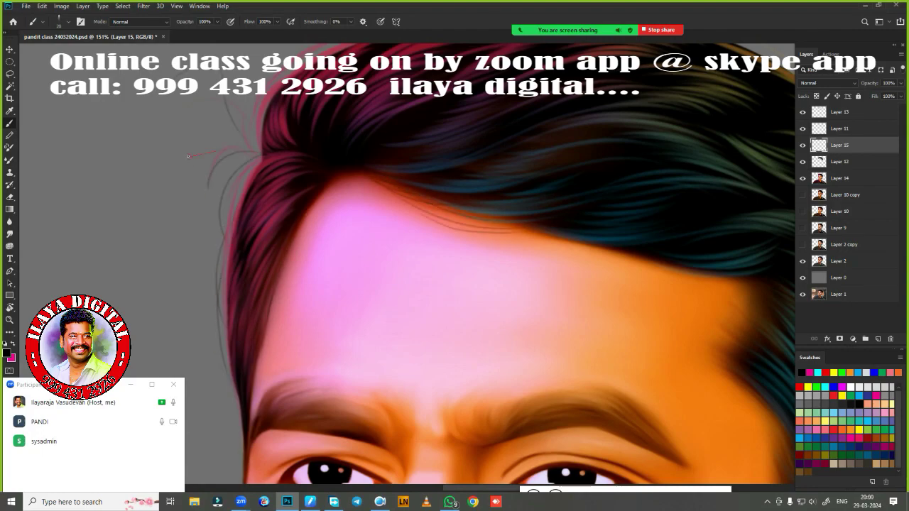
pyautogui.hscroll(3, 404, 266)
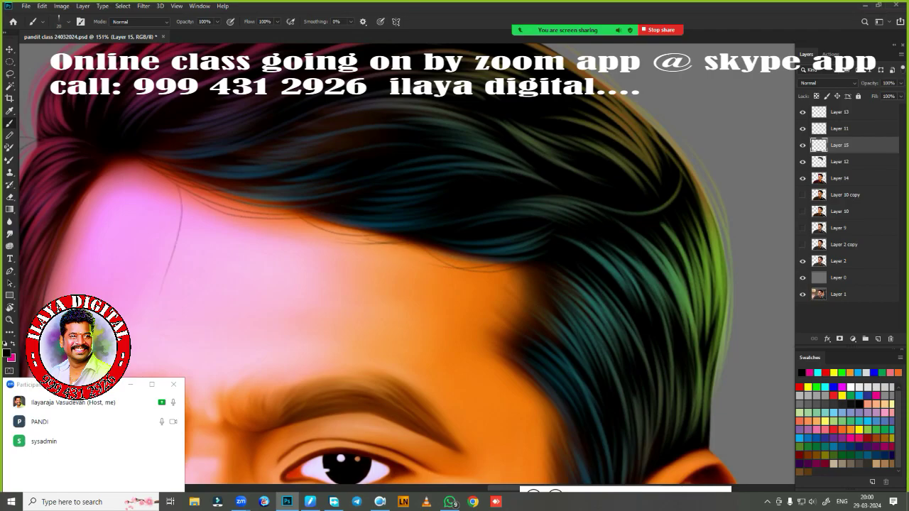
pyautogui.scroll(-2, 405, 266)
pyautogui.scroll(-2, 405, 266)
pyautogui.scroll(4, 405, 266)
pyautogui.scroll(-2, 405, 266)
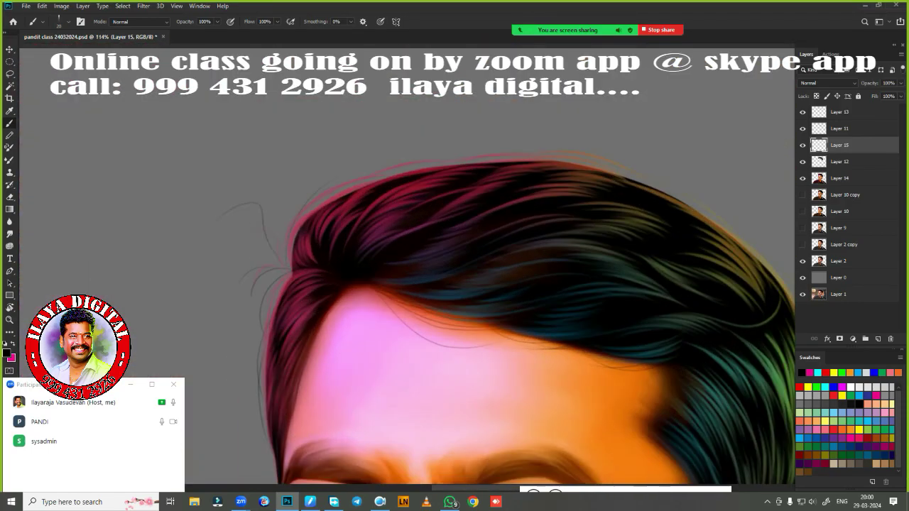
pyautogui.hscroll(3, 448, 184)
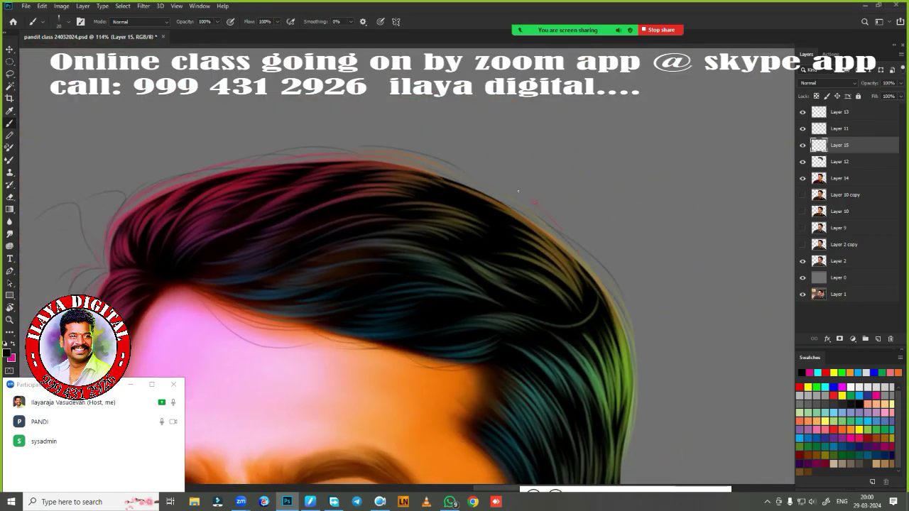
pyautogui.scroll(-3, 518, 190)
pyautogui.scroll(-2, 525, 234)
pyautogui.scroll(2, 533, 270)
# Step: Pick a hair brush preset and frame the eyes, nose and moustache
pyautogui.rightClick(537, 288)
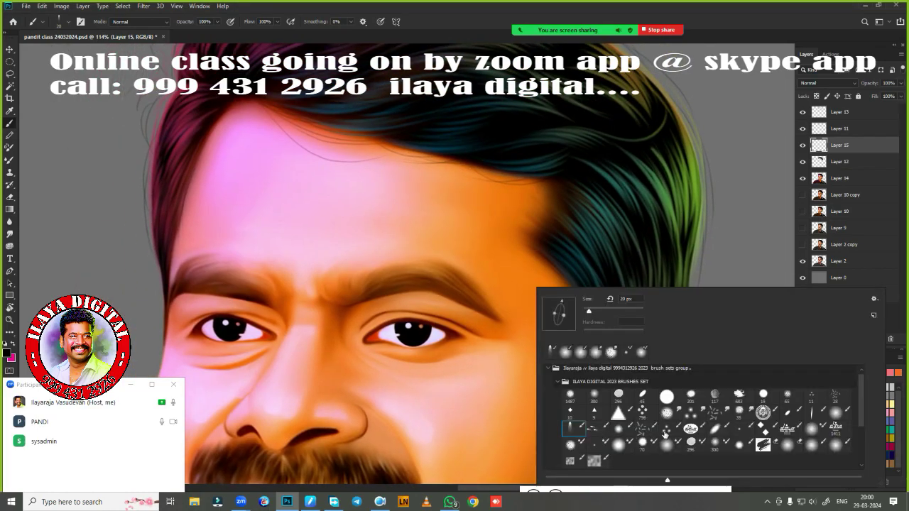
pyautogui.doubleClick(666, 434)
pyautogui.scroll(2, 110, 202)
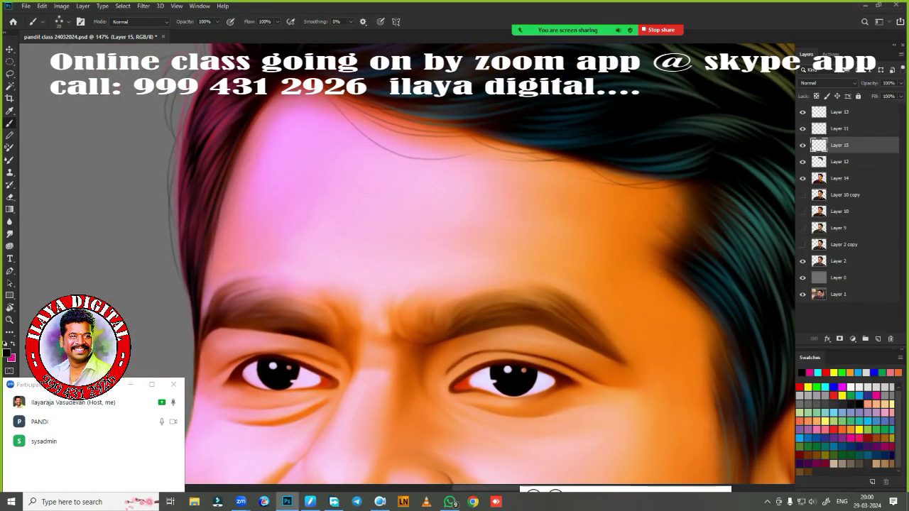
pyautogui.hscroll(4, 407, 267)
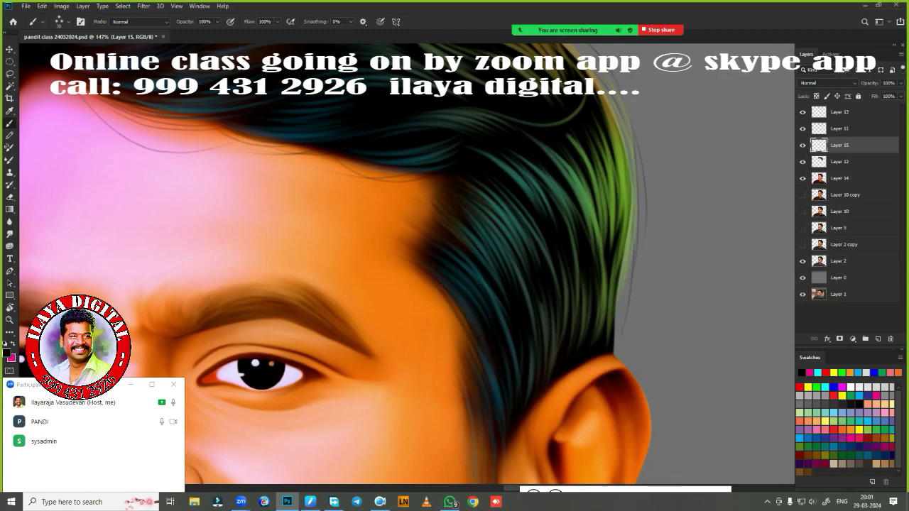
pyautogui.moveTo(547, 380); pyautogui.dragTo(578, 189)
pyautogui.scroll(-3, 530, 318)
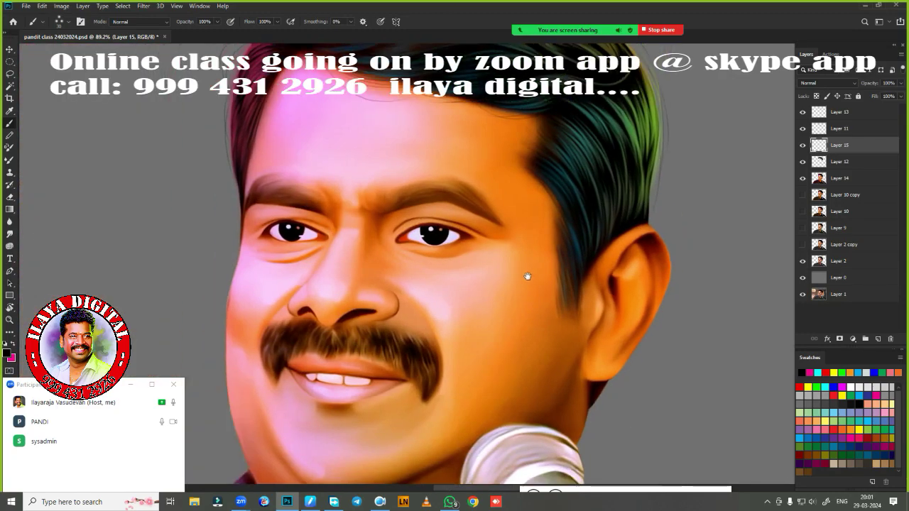
pyautogui.scroll(4, 355, 233)
pyautogui.scroll(2, 278, 272)
pyautogui.click(316, 502)
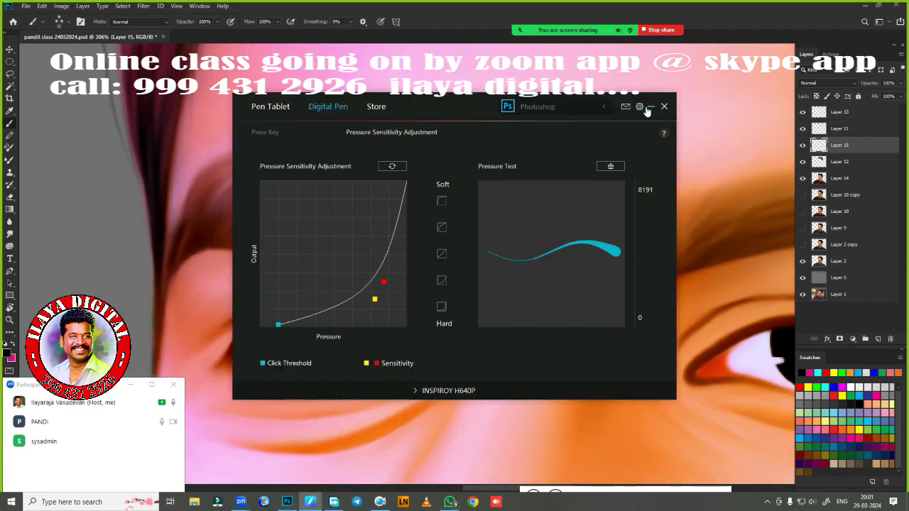
pyautogui.click(203, 234)
# Step: Paint dark hair strokes along the left eyebrow, extending its tail
pyautogui.moveTo(199, 228); pyautogui.dragTo(298, 170)
pyautogui.moveTo(256, 217); pyautogui.dragTo(455, 266)
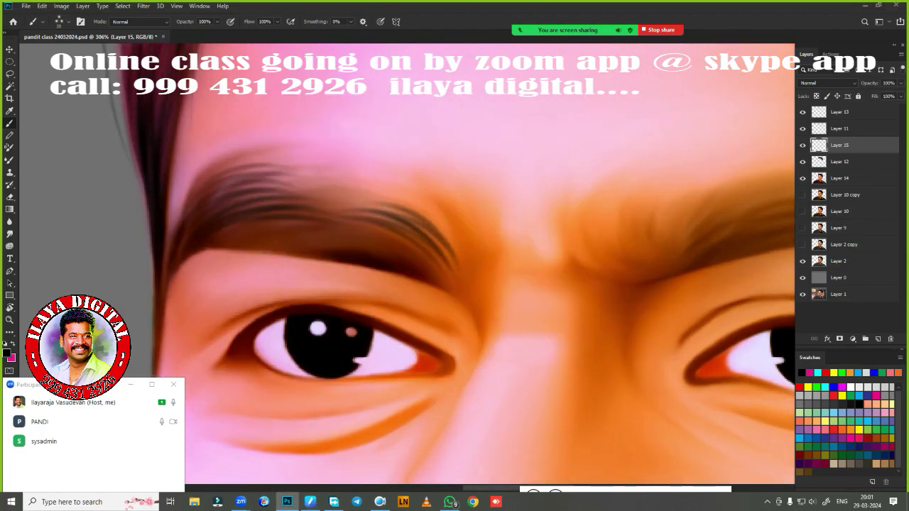
pyautogui.moveTo(397, 202); pyautogui.dragTo(490, 248)
pyautogui.moveTo(256, 220); pyautogui.dragTo(402, 234)
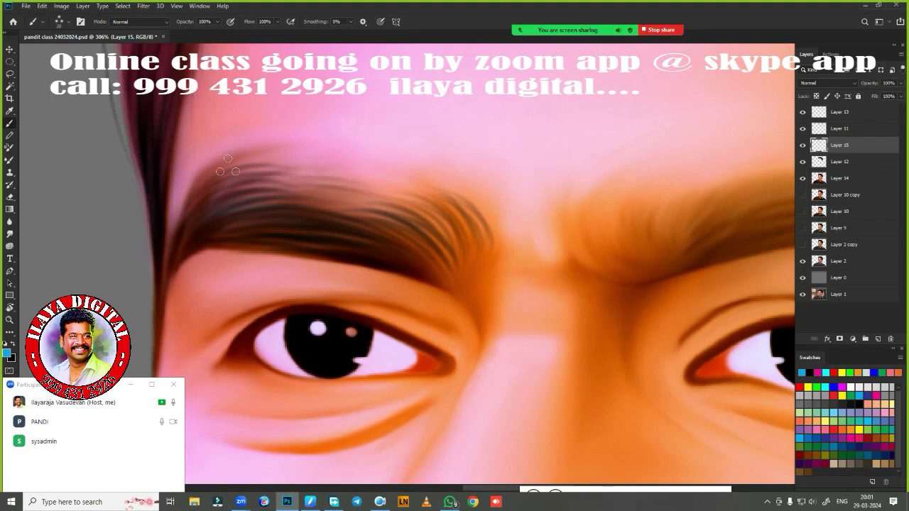
# Step: Add more dark strands to thicken the eyebrow and fill its left part
pyautogui.hscroll(5, 407, 263)
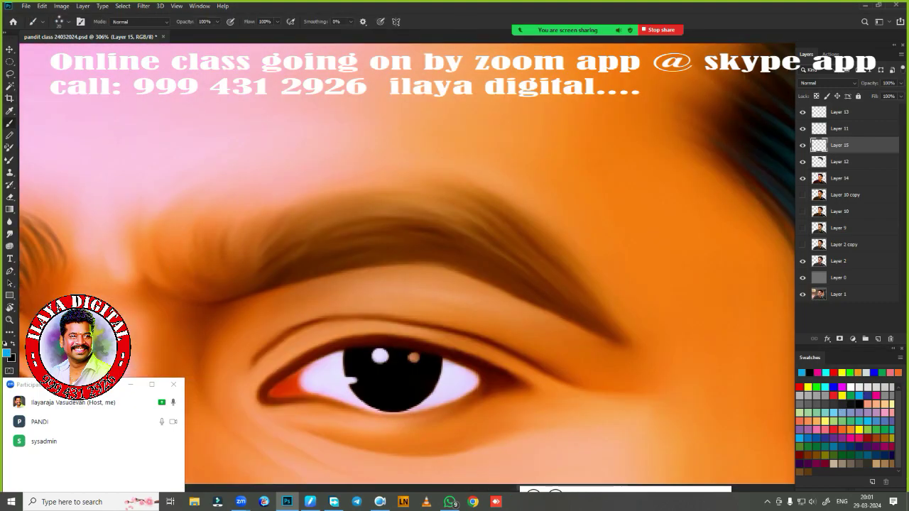
pyautogui.moveTo(320, 227); pyautogui.dragTo(526, 291)
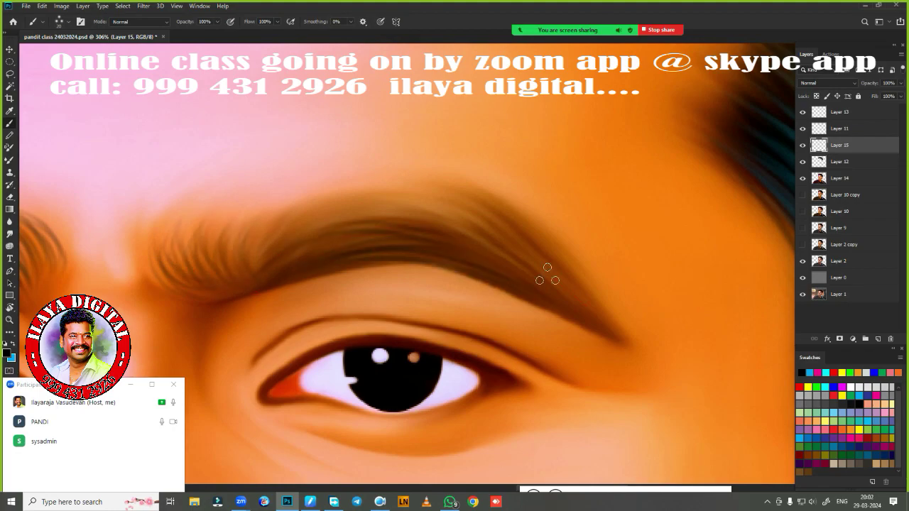
pyautogui.moveTo(383, 217); pyautogui.dragTo(582, 298)
pyautogui.moveTo(369, 199); pyautogui.dragTo(546, 252)
pyautogui.moveTo(292, 213); pyautogui.dragTo(454, 234)
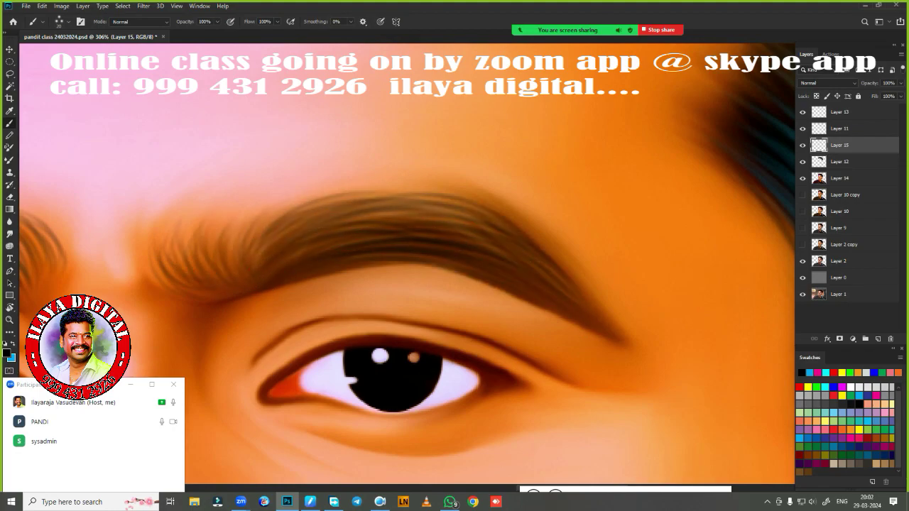
pyautogui.moveTo(252, 254); pyautogui.dragTo(387, 191)
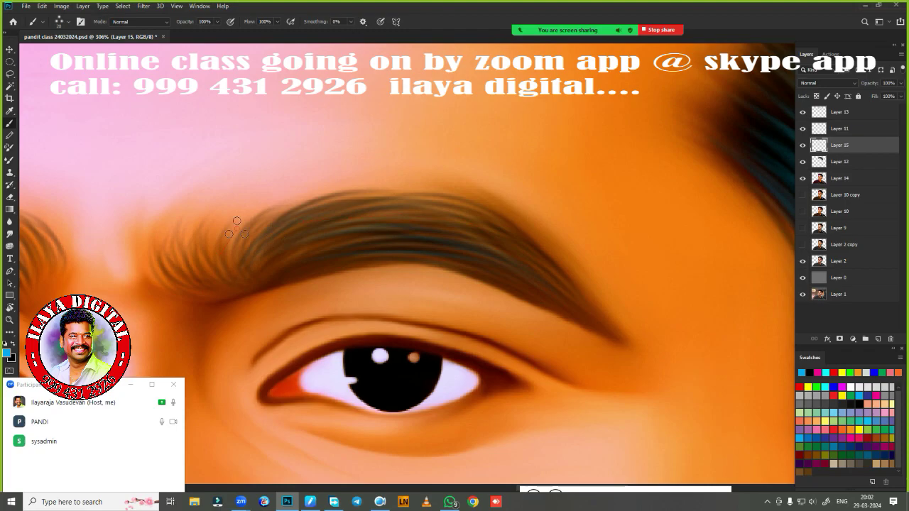
pyautogui.scroll(-5, 651, 227)
# Step: Paint dark hair strands across the moustache toward its right tip
pyautogui.scroll(5, 651, 227)
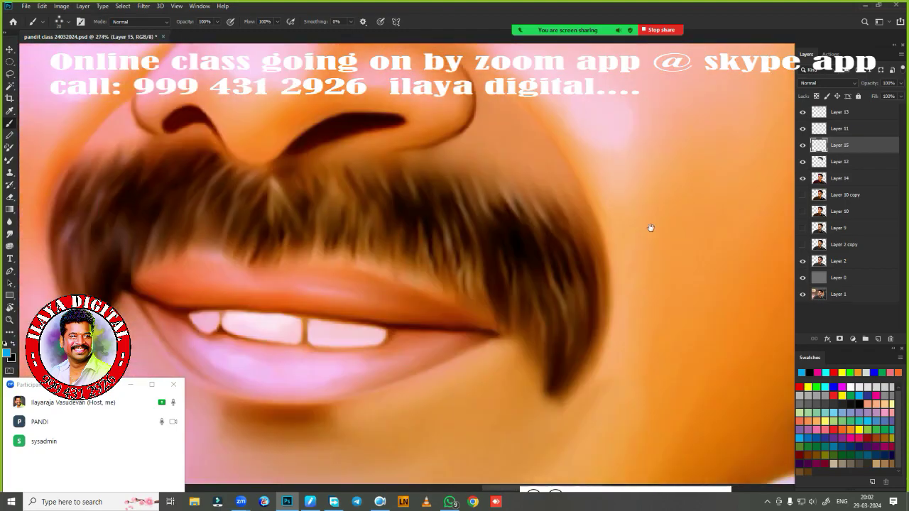
pyautogui.moveTo(354, 213)
pyautogui.mouseDown()
pyautogui.moveTo(376, 298)
pyautogui.moveTo(441, 297)
pyautogui.mouseUp()
pyautogui.moveTo(429, 200); pyautogui.dragTo(532, 305)
pyautogui.moveTo(522, 216)
pyautogui.mouseDown()
pyautogui.moveTo(646, 263)
pyautogui.moveTo(628, 369)
pyautogui.mouseUp()
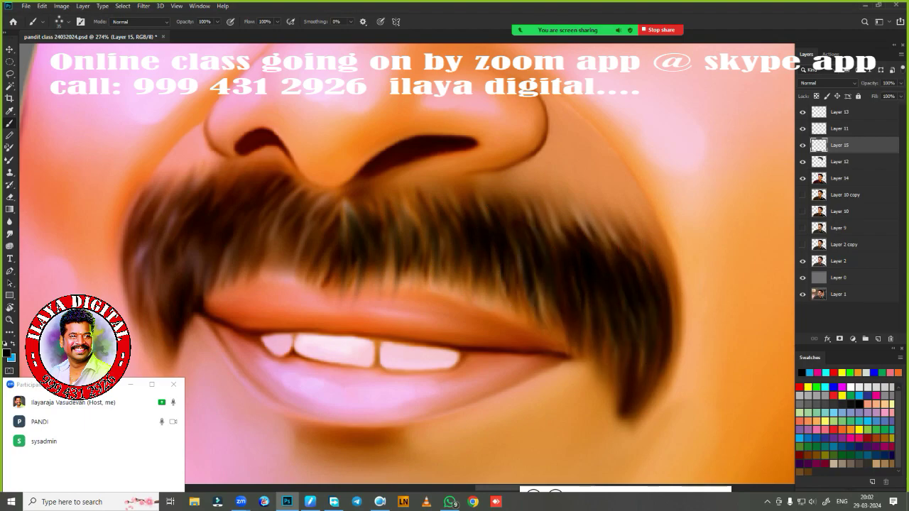
pyautogui.moveTo(543, 252); pyautogui.dragTo(522, 326)
pyautogui.moveTo(461, 210); pyautogui.dragTo(429, 294)
pyautogui.moveTo(422, 207); pyautogui.dragTo(355, 313)
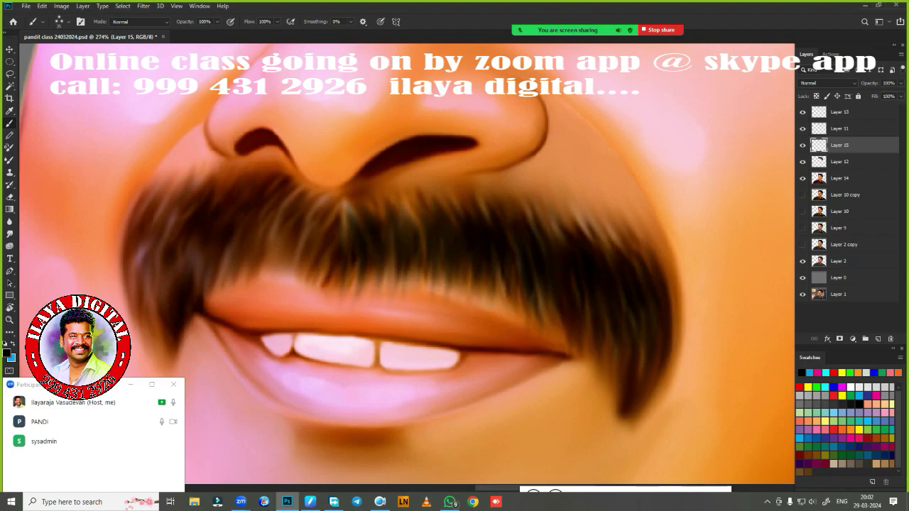
# Step: Paint strands from the moustache centre to the left tip and lower-left area
pyautogui.moveTo(334, 204); pyautogui.dragTo(307, 309)
pyautogui.moveTo(298, 205); pyautogui.dragTo(256, 292)
pyautogui.moveTo(242, 205); pyautogui.dragTo(186, 284)
pyautogui.moveTo(192, 212); pyautogui.dragTo(128, 323)
pyautogui.moveTo(170, 213); pyautogui.dragTo(121, 358)
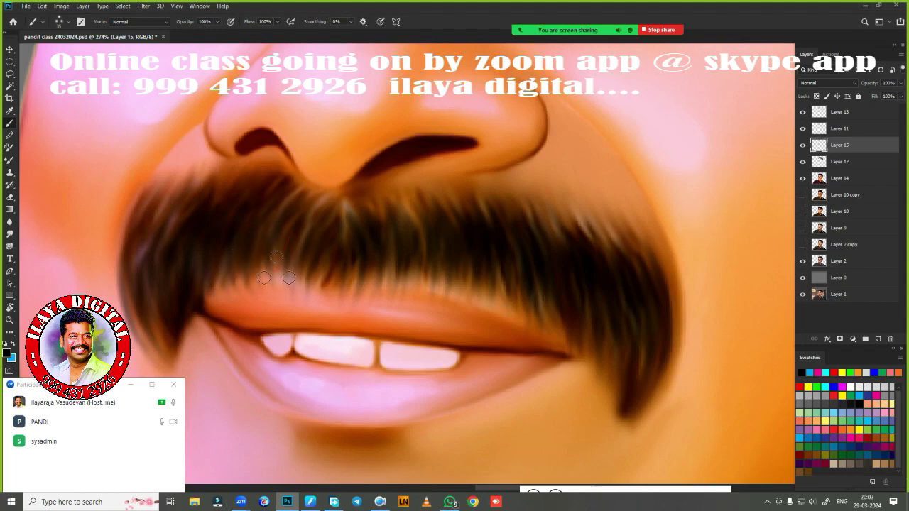
pyautogui.moveTo(319, 242); pyautogui.dragTo(263, 313)
pyautogui.moveTo(232, 254); pyautogui.dragTo(203, 321)
pyautogui.moveTo(169, 230); pyautogui.dragTo(128, 358)
# Step: Add a few more hair strands to the moustache centre and left side
pyautogui.moveTo(435, 230); pyautogui.dragTo(444, 302)
pyautogui.moveTo(501, 262); pyautogui.dragTo(505, 328)
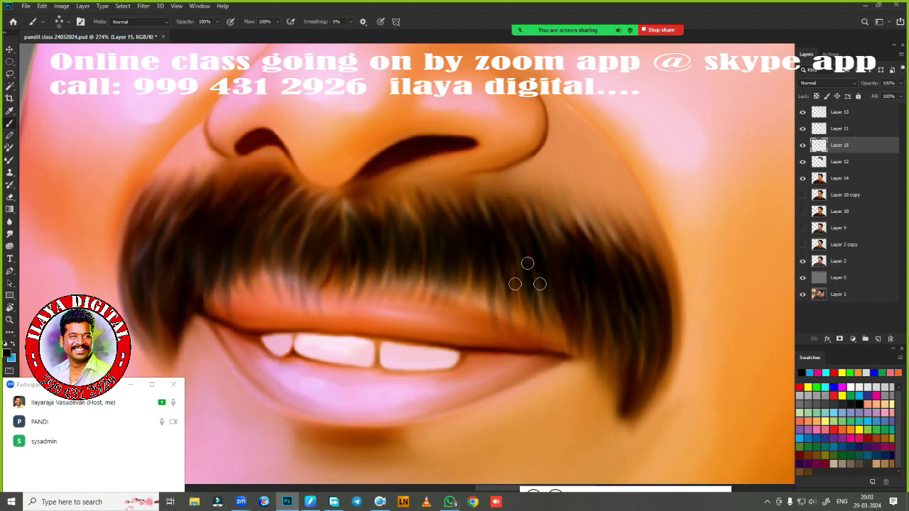
pyautogui.moveTo(338, 216); pyautogui.dragTo(328, 289)
pyautogui.moveTo(287, 238); pyautogui.dragTo(249, 318)
pyautogui.moveTo(277, 252); pyautogui.dragTo(260, 310)
pyautogui.scroll(-5, 454, 269)
pyautogui.scroll(5, 497, 369)
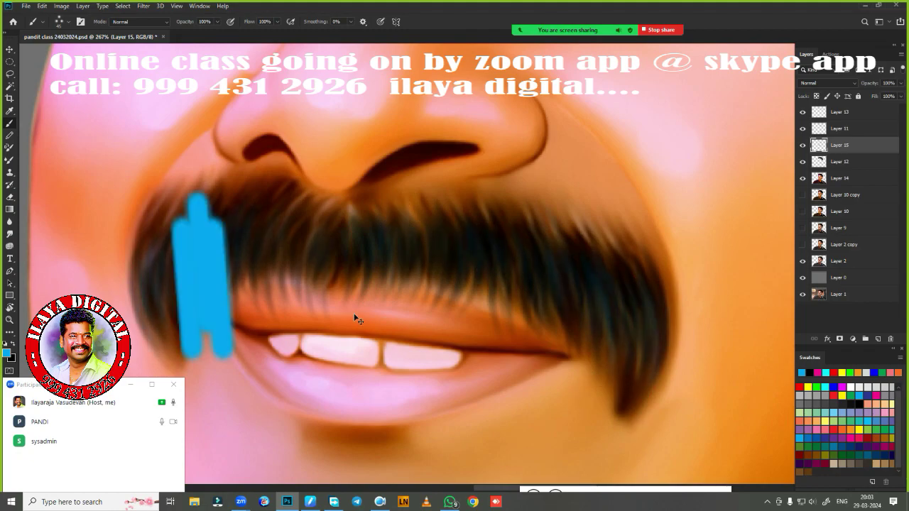
pyautogui.scroll(-5, 284, 284)
pyautogui.scroll(3, 406, 254)
# Step: Switch to the Eraser and select Layer 13
pyautogui.press('e')
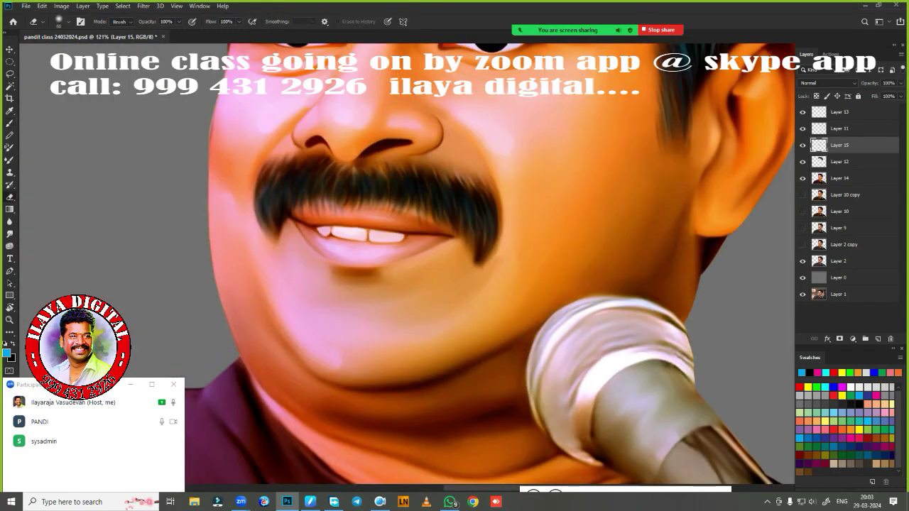
pyautogui.scroll(-5, 406, 254)
pyautogui.scroll(3, 406, 254)
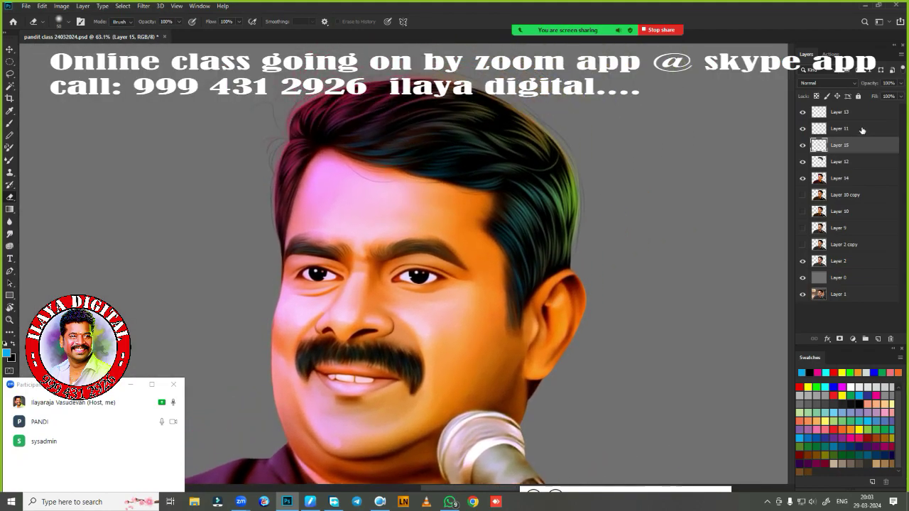
pyautogui.click(855, 112)
# Step: Switch back to the Brush tool and navigate to the hair
pyautogui.press('b')
pyautogui.rightClick(424, 293)
pyautogui.press('Escape')
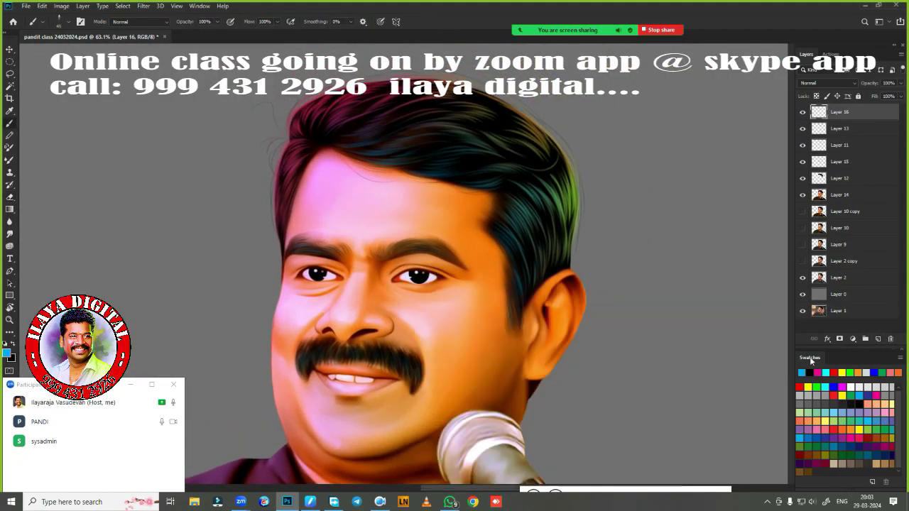
pyautogui.scroll(5, 426, 148)
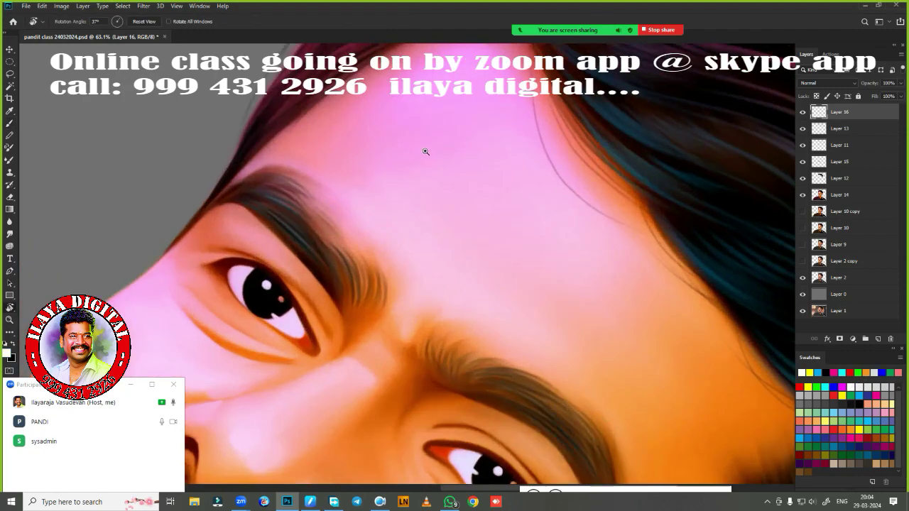
pyautogui.scroll(-2, 507, 325)
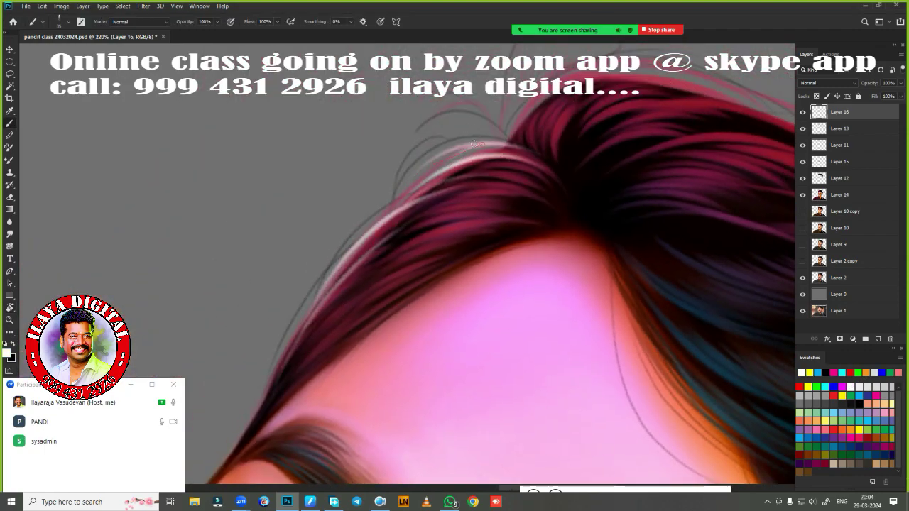
pyautogui.scroll(-2, 475, 143)
pyautogui.scroll(-3, 426, 249)
pyautogui.scroll(6, 307, 342)
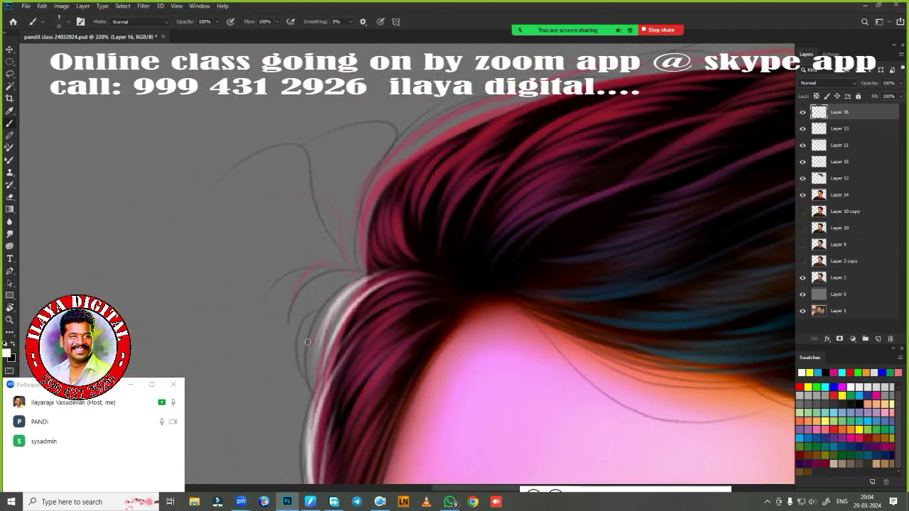
pyautogui.scroll(3, 320, 263)
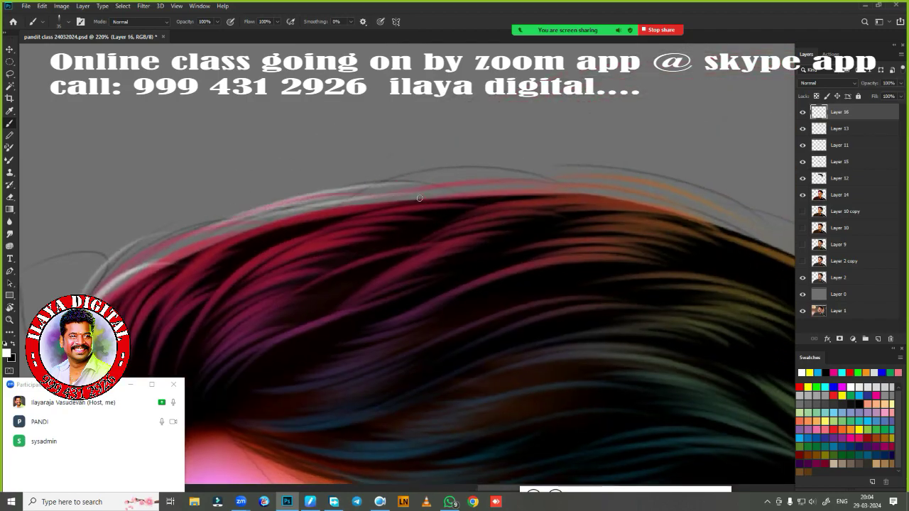
pyautogui.hscroll(3, 320, 263)
pyautogui.scroll(-3, 534, 107)
pyautogui.hscroll(3, 534, 108)
pyautogui.scroll(-2, 534, 107)
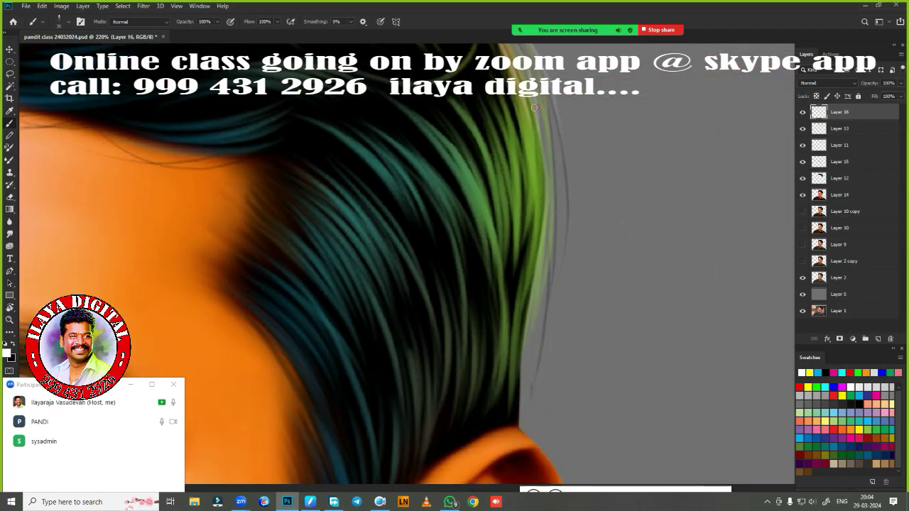
# Step: Change the brush from the preset picker and frame the hairline
pyautogui.rightClick(486, 283)
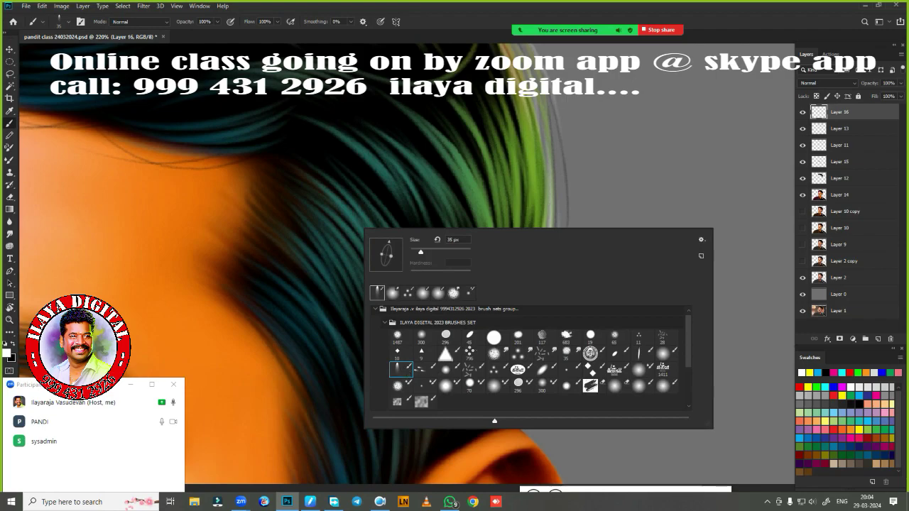
pyautogui.press('Escape')
pyautogui.scroll(-1, 365, 263)
pyautogui.scroll(5, 365, 264)
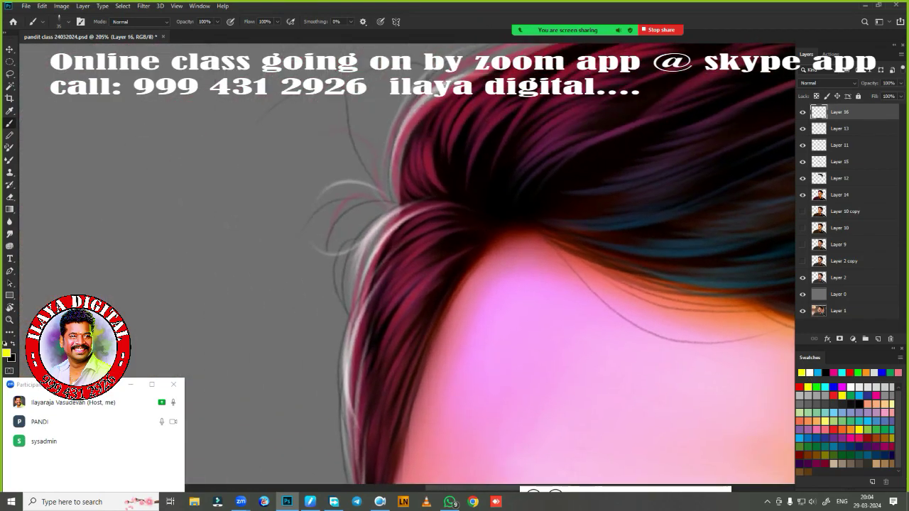
pyautogui.scroll(3, 454, 269)
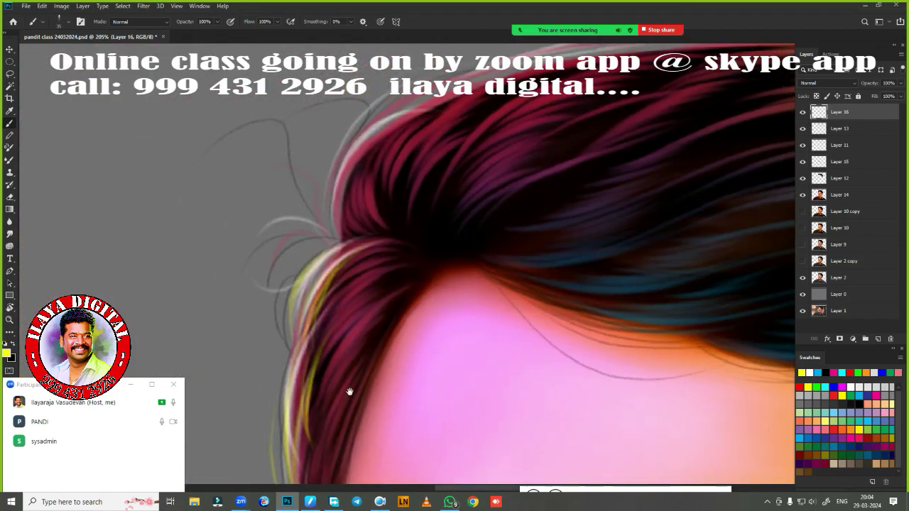
pyautogui.scroll(3, 455, 270)
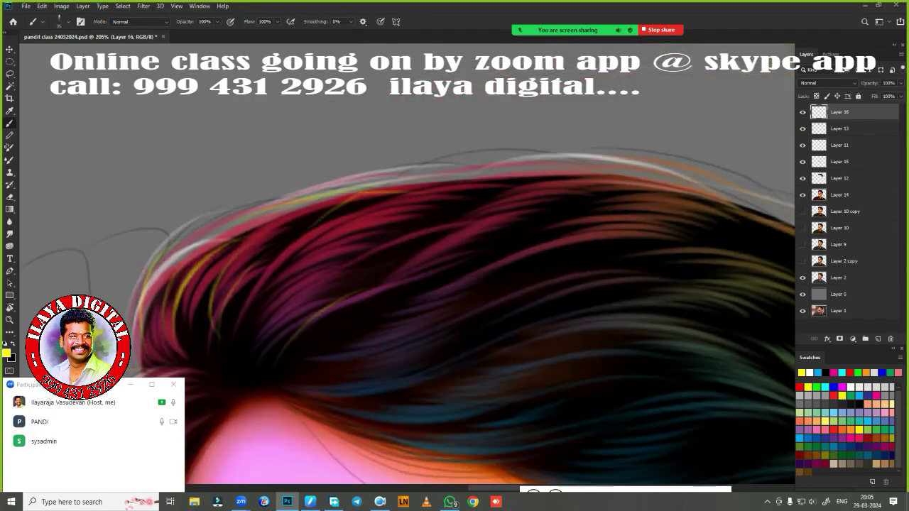
pyautogui.hscroll(5, 588, 228)
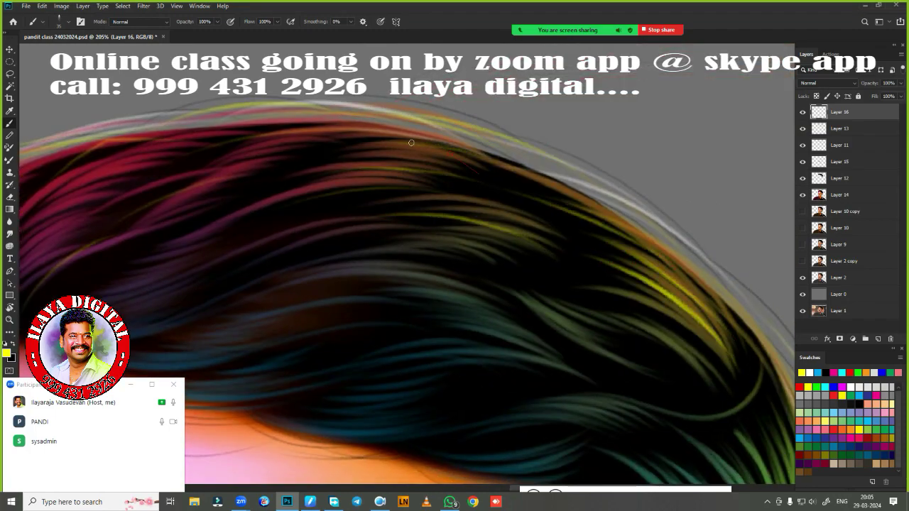
pyautogui.scroll(-5, 587, 228)
pyautogui.scroll(3, 561, 284)
pyautogui.scroll(-4, 534, 326)
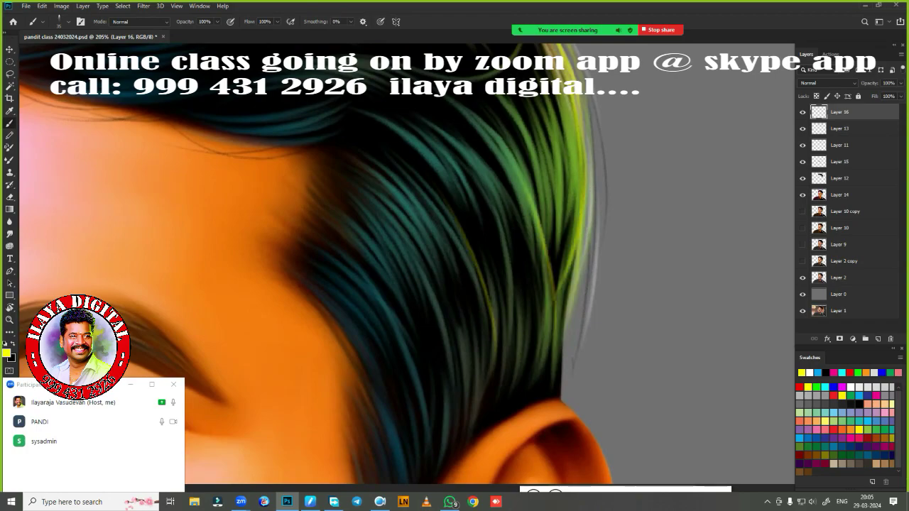
pyautogui.scroll(-3, 534, 326)
pyautogui.scroll(2, 496, 355)
pyautogui.scroll(2, 489, 382)
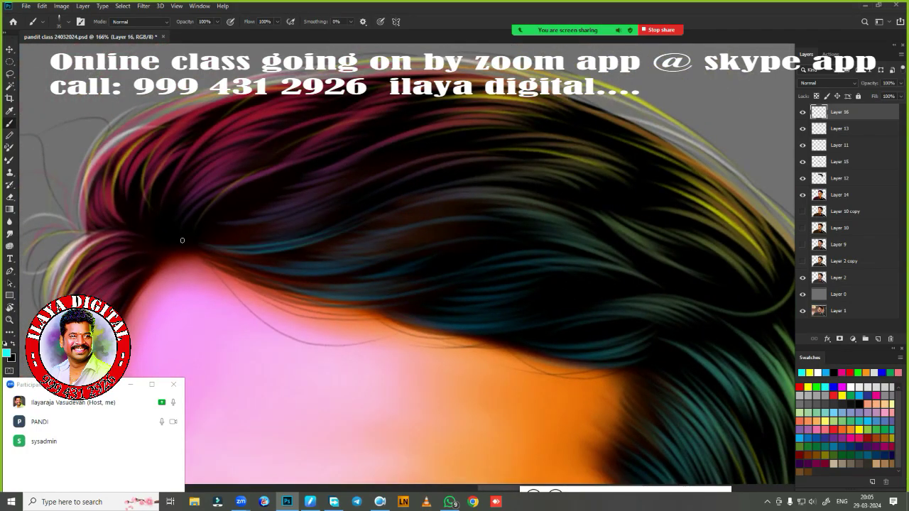
# Step: Paint three sweeps of teal hair strands across the hairline
pyautogui.moveTo(263, 274); pyautogui.dragTo(551, 247)
pyautogui.moveTo(395, 294); pyautogui.dragTo(636, 263)
pyautogui.moveTo(475, 340); pyautogui.dragTo(724, 313)
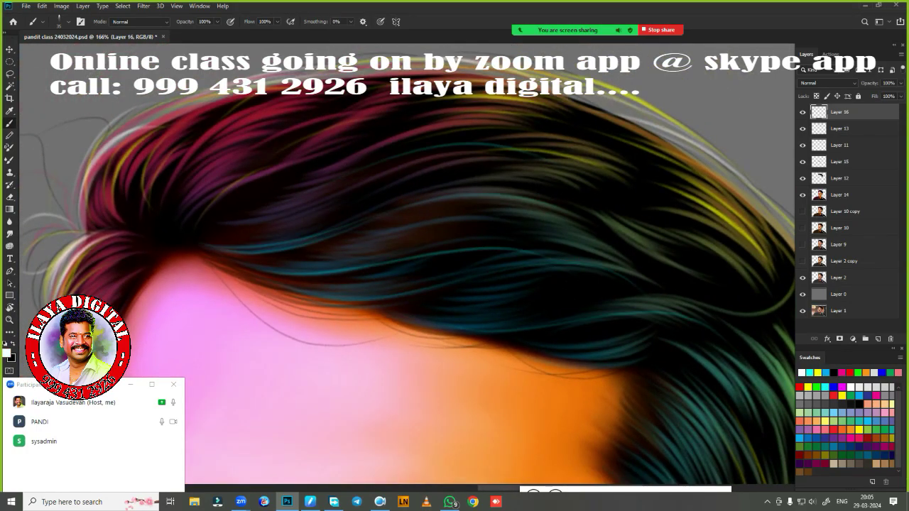
pyautogui.scroll(-3, 397, 270)
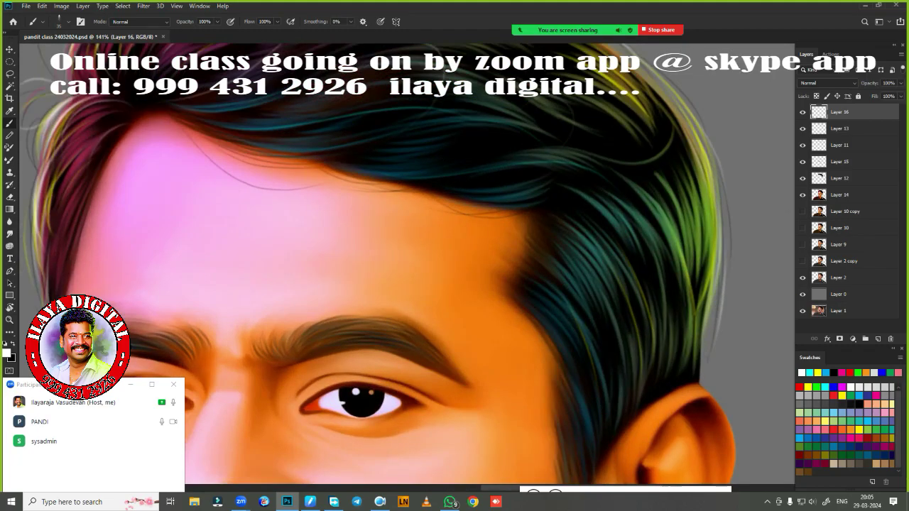
pyautogui.scroll(-4, 570, 234)
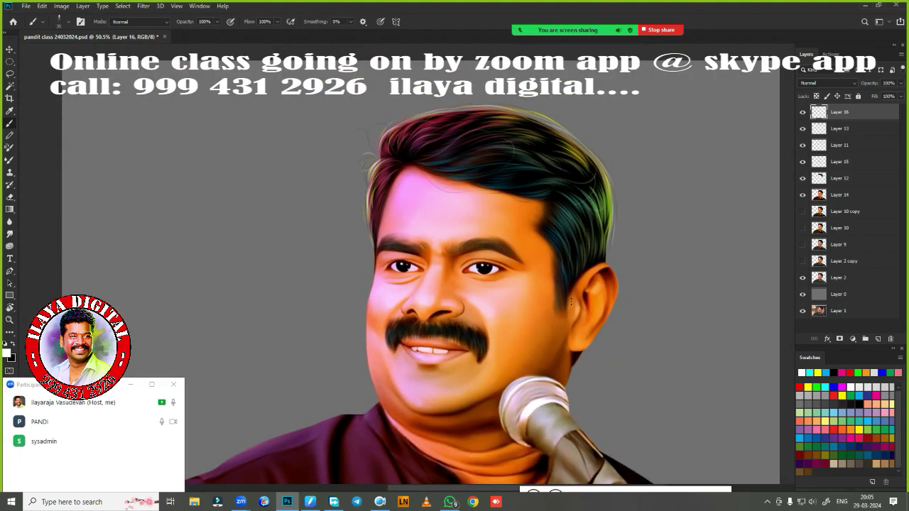
pyautogui.scroll(-2, 437, 341)
pyautogui.scroll(3, 437, 341)
pyautogui.scroll(3, 437, 341)
# Step: Toggle Layer 14's visibility to compare with the original, then select Layer 14
pyautogui.click(803, 194)
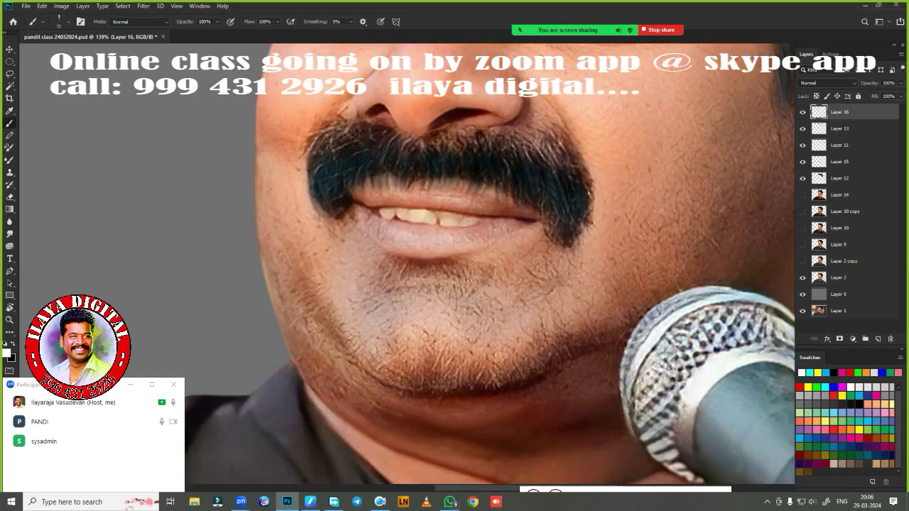
pyautogui.scroll(-1, 437, 284)
pyautogui.click(803, 195)
pyautogui.click(840, 195)
# Step: Select the Smudge tool, hide the dark hair layers and add a new layer above Layer 14
pyautogui.scroll(3, 450, 228)
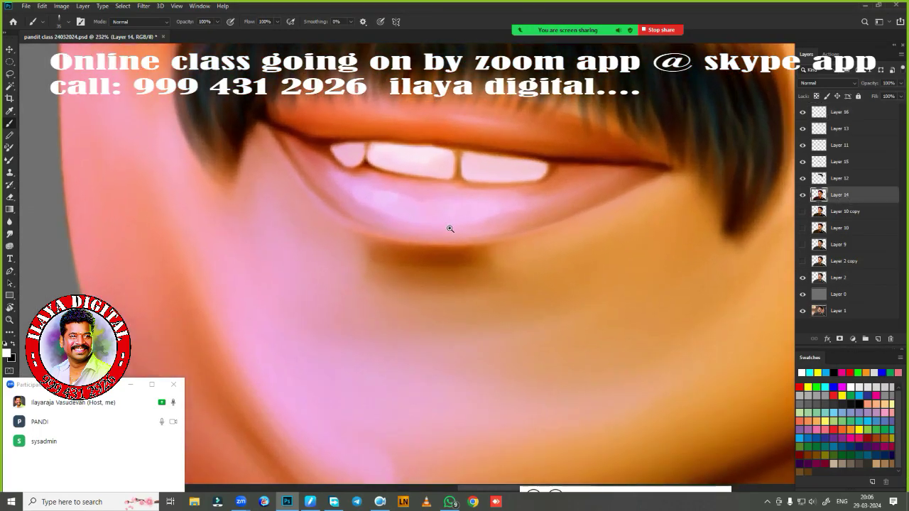
pyautogui.scroll(-4, 450, 228)
pyautogui.press('r')
pyautogui.scroll(5, 430, 310)
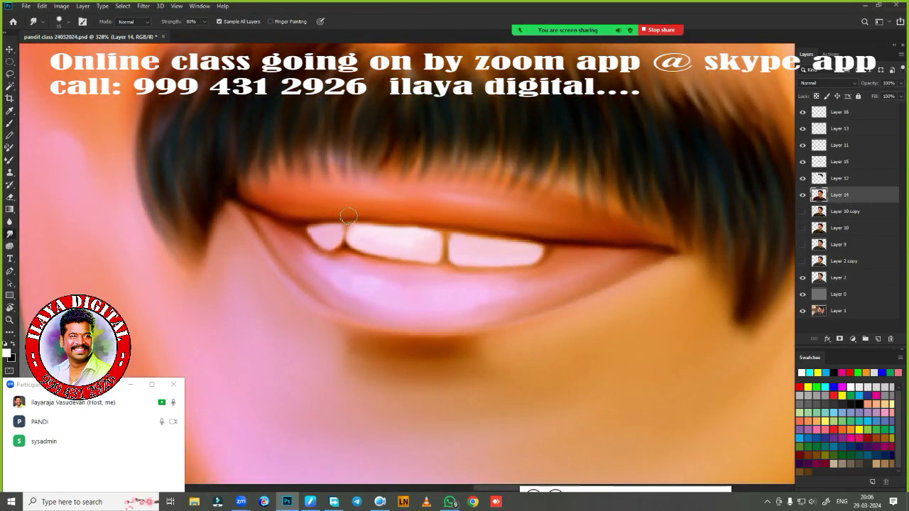
pyautogui.moveTo(803, 161); pyautogui.dragTo(802, 178)
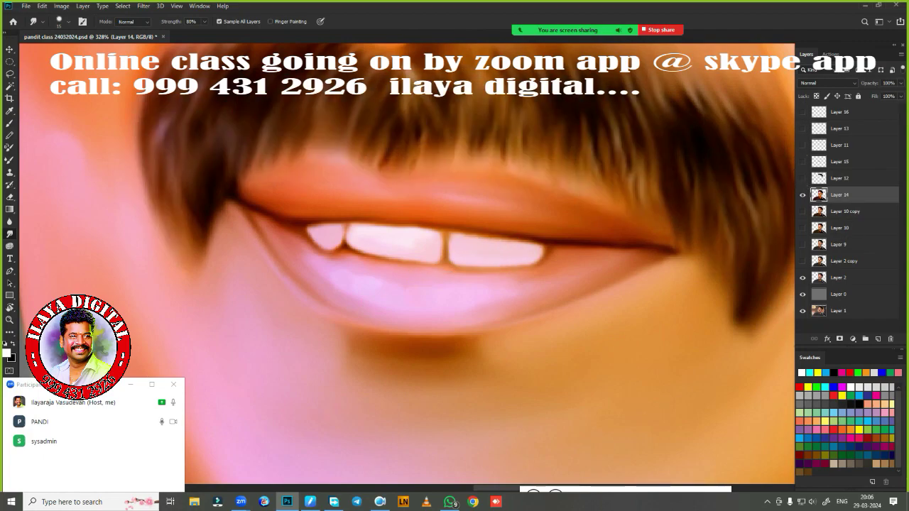
pyautogui.scroll(-5, 374, 319)
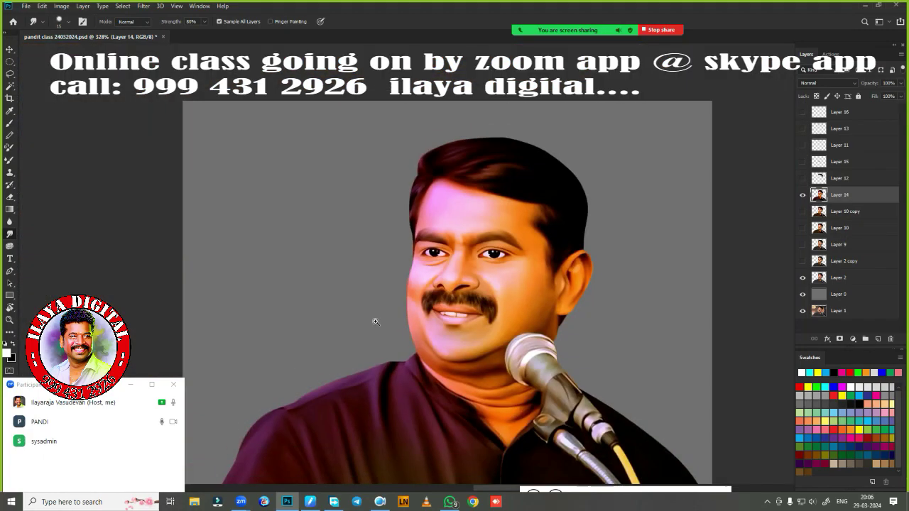
pyautogui.scroll(4, 507, 284)
pyautogui.scroll(1, 408, 223)
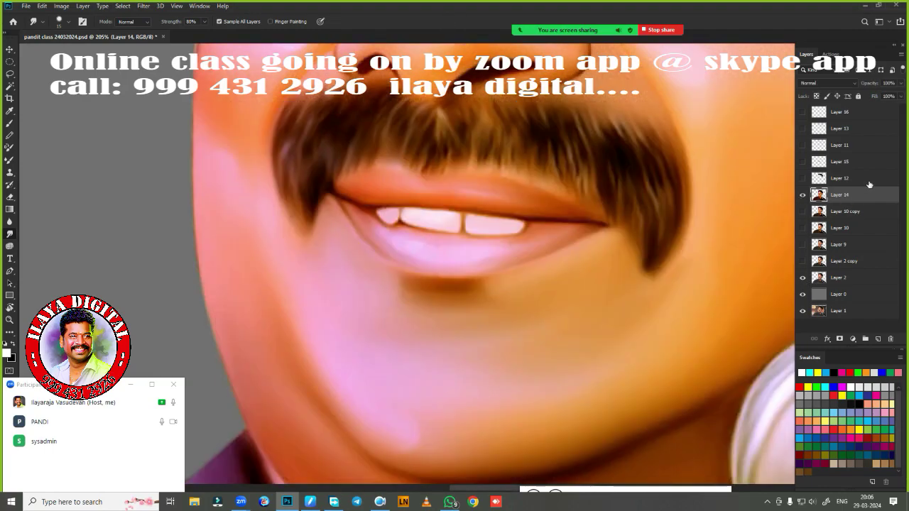
pyautogui.click(878, 339)
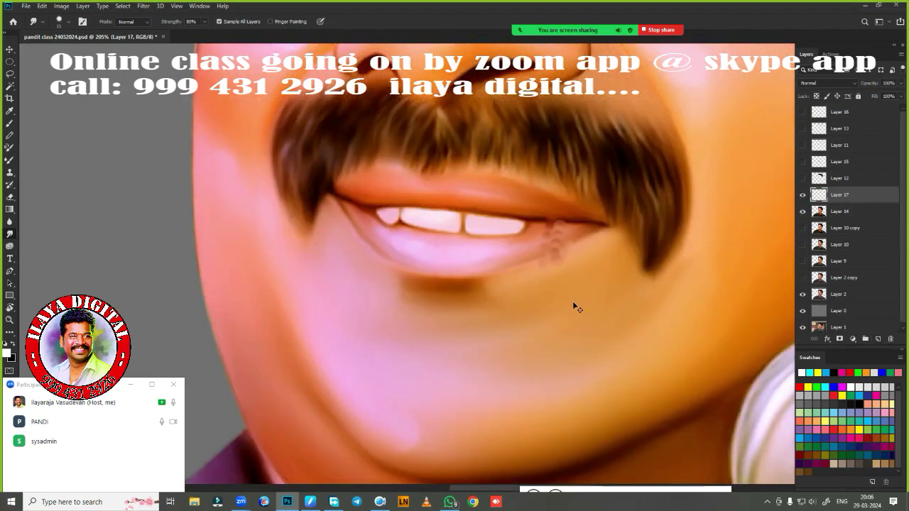
pyautogui.scroll(1, 455, 321)
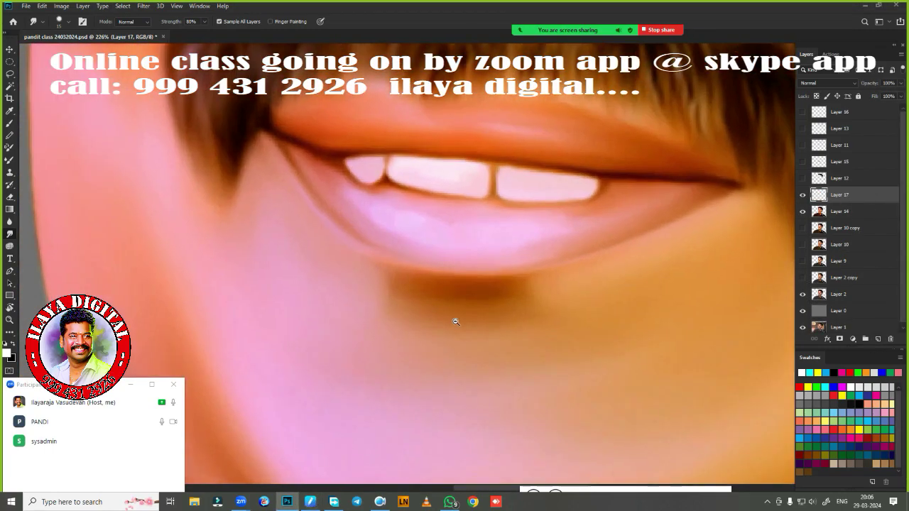
pyautogui.scroll(2, 455, 322)
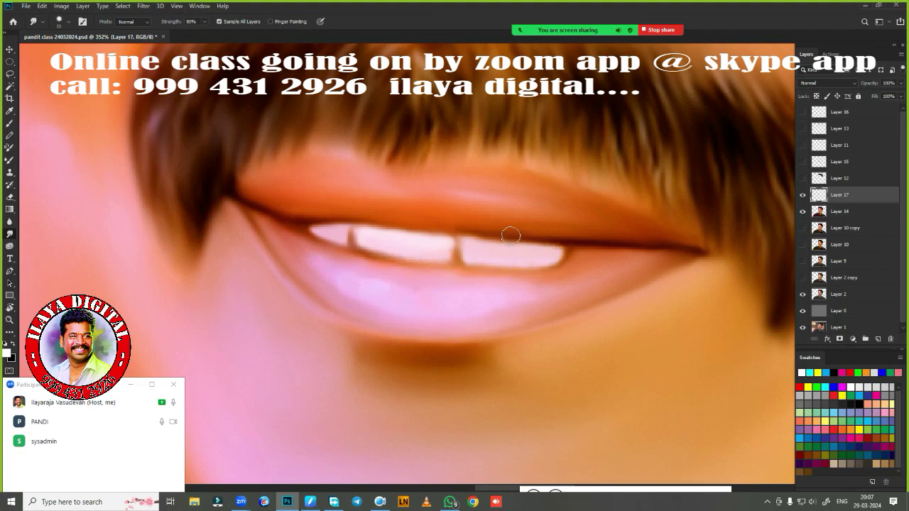
# Step: With the Mixer Brush, darken the lower edge of the right teeth
pyautogui.press('b')
pyautogui.rightClick(414, 226)
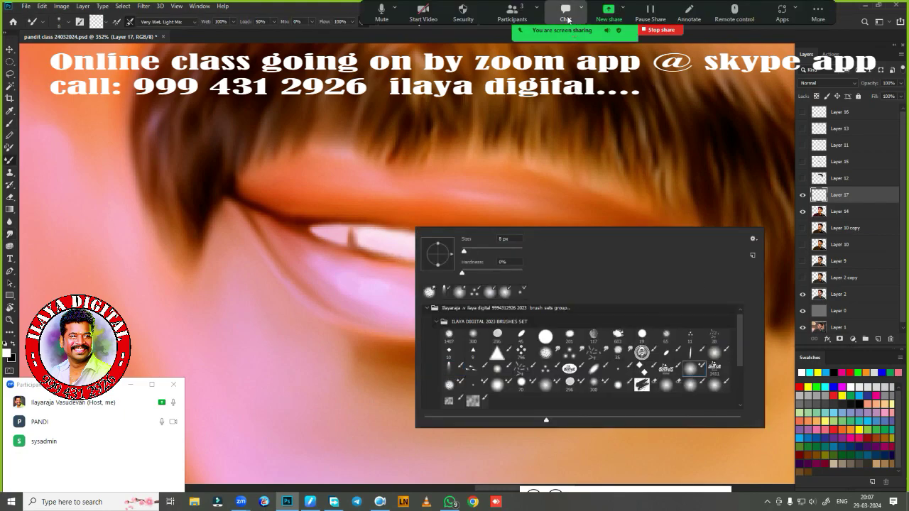
pyautogui.press('Escape')
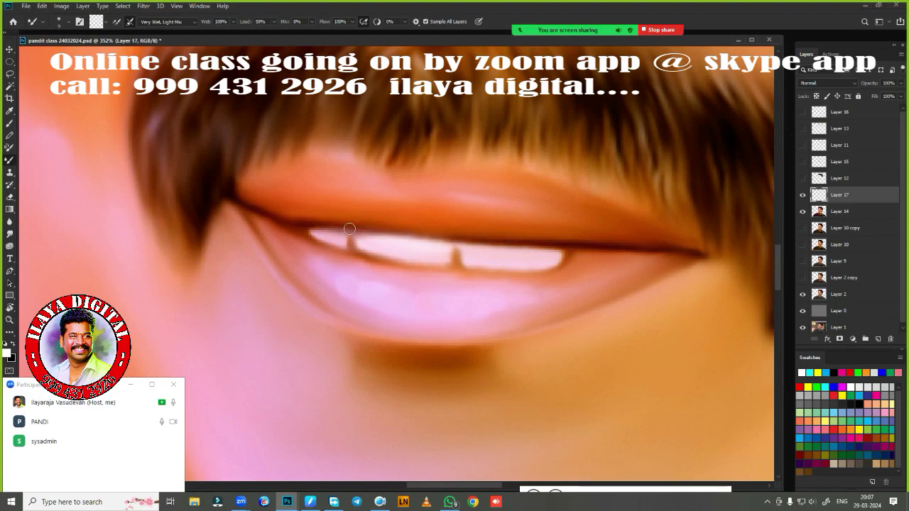
pyautogui.moveTo(453, 249)
pyautogui.mouseDown()
pyautogui.moveTo(557, 271)
pyautogui.moveTo(387, 260)
pyautogui.mouseUp()
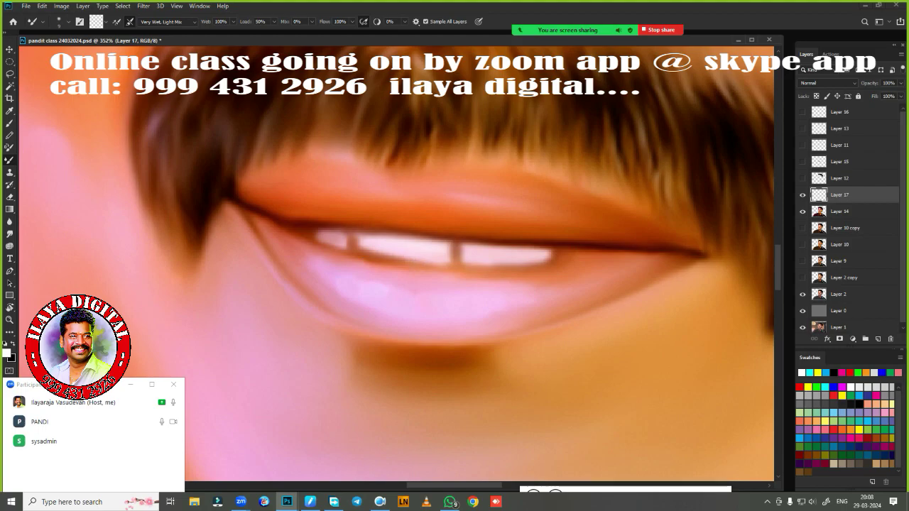
# Step: Zoom out to fit the whole portrait in view with Ctrl+0
pyautogui.hotkey('ctrl', '0')
pyautogui.scroll(5, 397, 235)
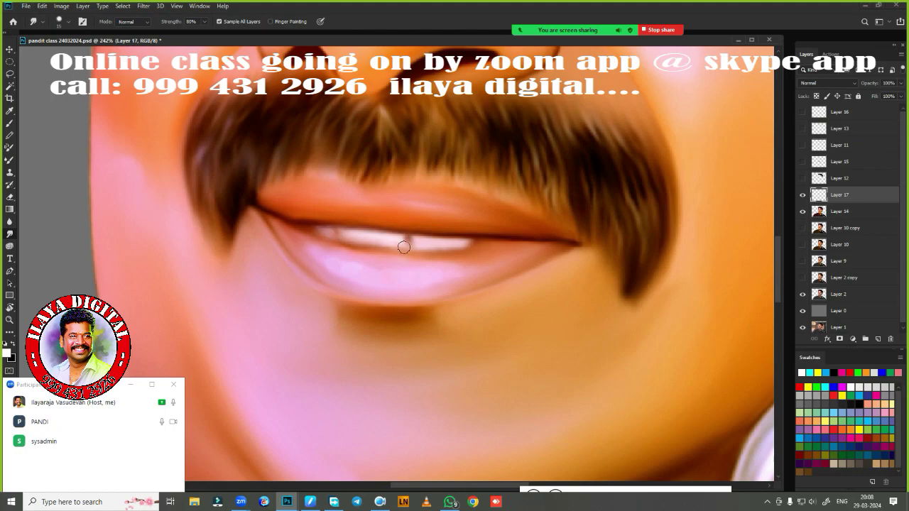
pyautogui.hotkey('ctrl', '0')
pyautogui.scroll(3, 466, 245)
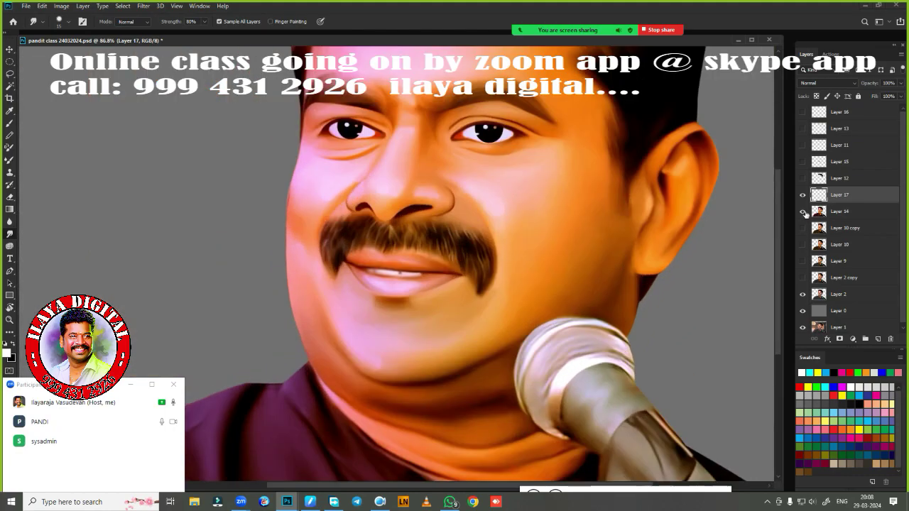
pyautogui.hotkey('ctrl', '0')
pyautogui.scroll(4, 546, 272)
pyautogui.hotkey('ctrl', '0')
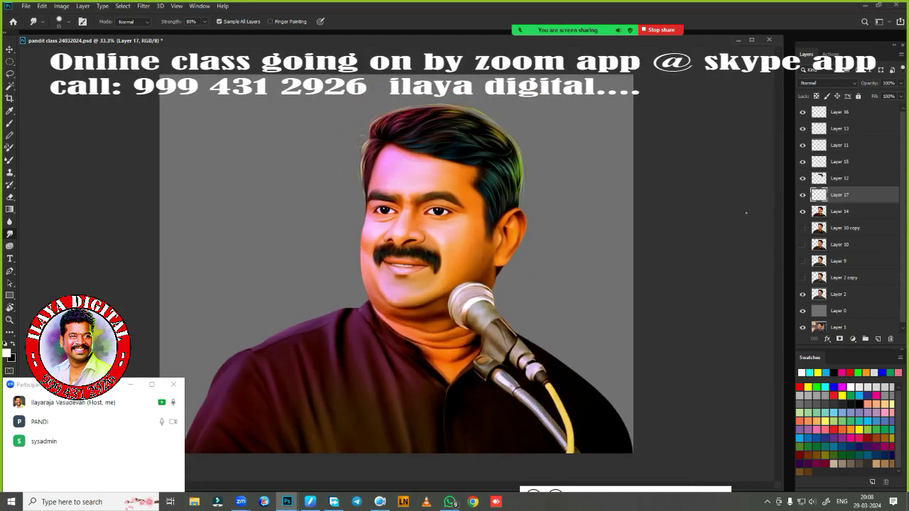
# Step: Group Layers 16 through 2 copy, merge a copy into one layer, and add an empty layer
pyautogui.click(845, 112)
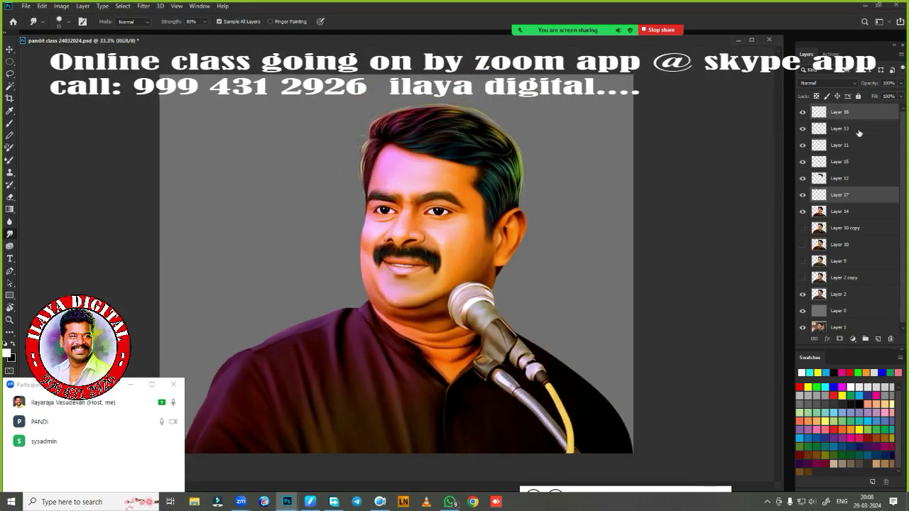
pyautogui.keyDown('shift'); pyautogui.click(844, 277); pyautogui.keyUp('shift')
pyautogui.hotkey('ctrl', 'g')
pyautogui.hotkey('ctrl', 'j')
pyautogui.hotkey('ctrl', 'e')
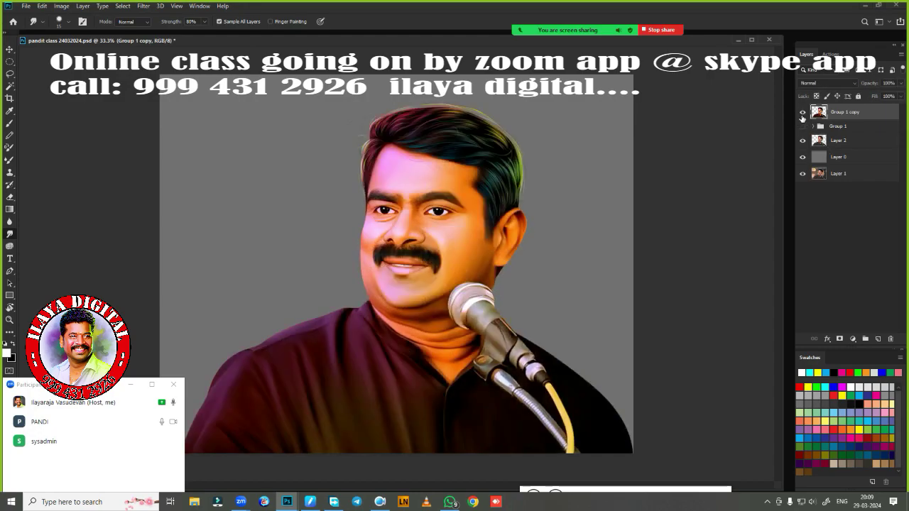
pyautogui.hotkey('ctrl', 'shift', 'alt', 'n')
# Step: Open the 6 texture image from the backround folder and drag it into the portrait document
pyautogui.click(25, 5)
pyautogui.click(545, 278)
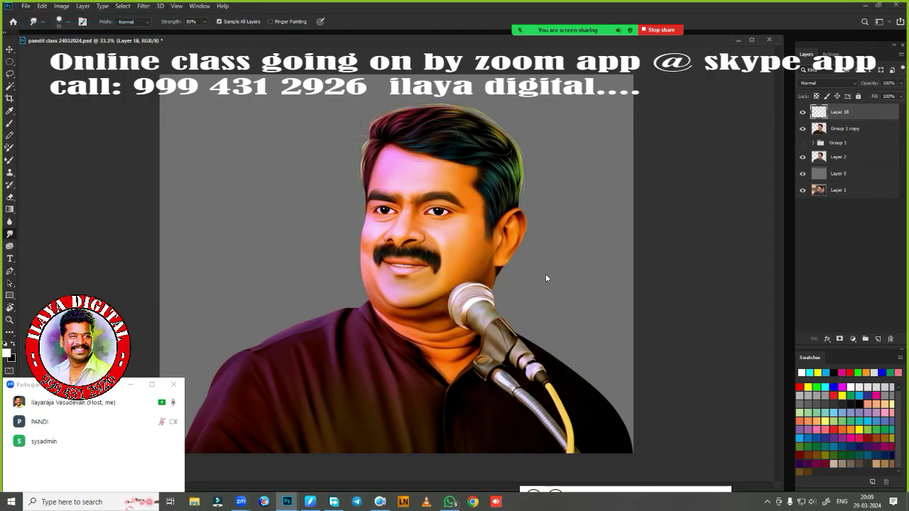
pyautogui.hotkey('ctrl', 'o')
pyautogui.doubleClick(161, 79)
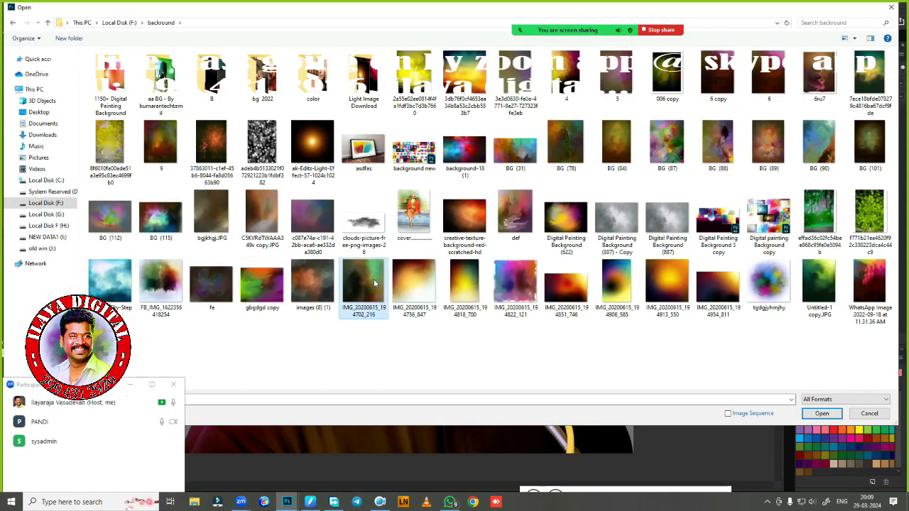
pyautogui.doubleClick(770, 80)
pyautogui.press('v')
pyautogui.moveTo(218, 108); pyautogui.dragTo(293, 188)
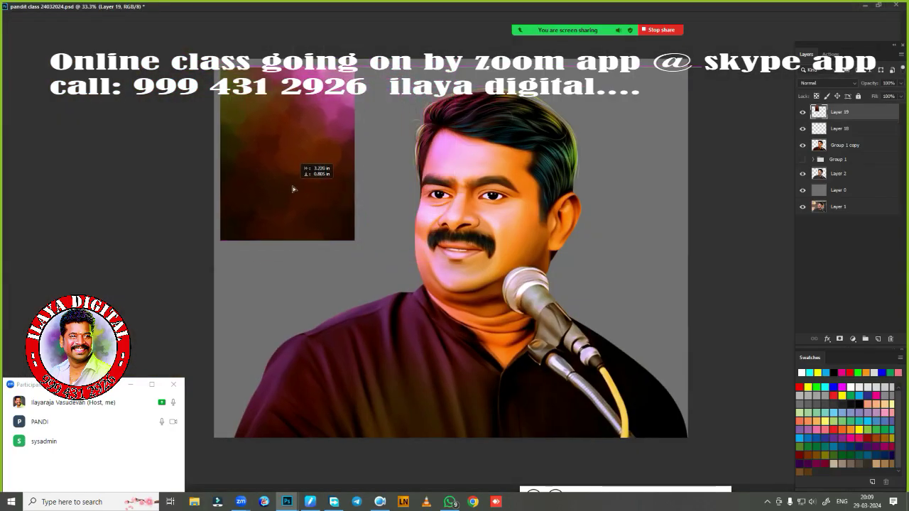
# Step: Scale the texture to fill the canvas and move Layer 19 beneath the portrait layers
pyautogui.hotkey('ctrl', 't')
pyautogui.rightClick(293, 189)
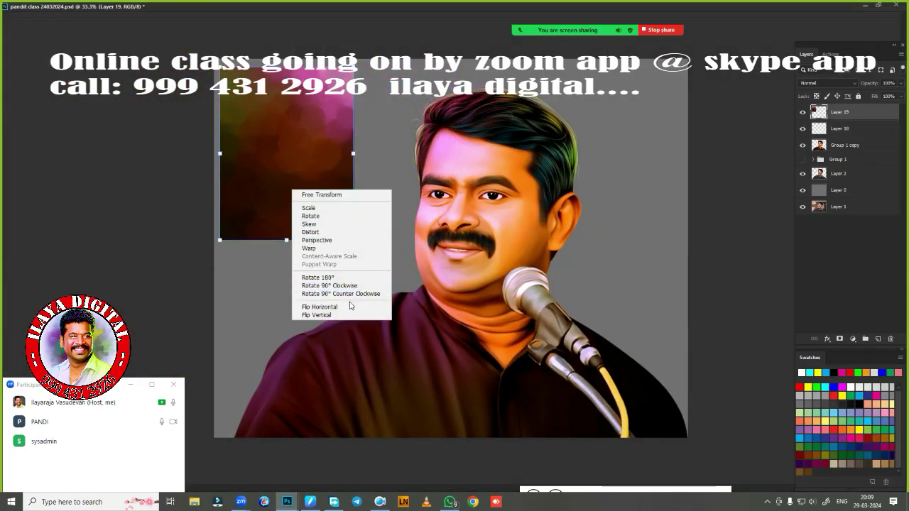
pyautogui.click(307, 205)
pyautogui.moveTo(353, 239); pyautogui.dragTo(683, 435)
pyautogui.press('Return')
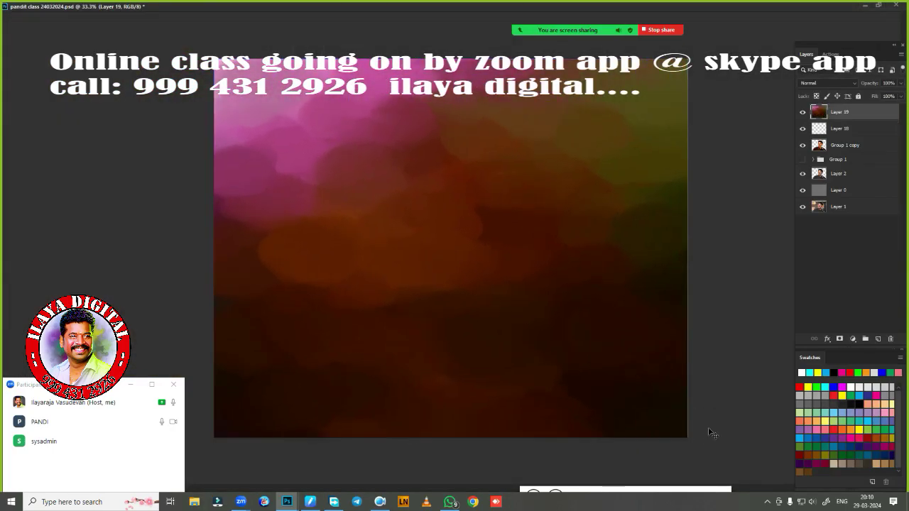
pyautogui.moveTo(839, 112); pyautogui.dragTo(839, 186)
pyautogui.press('f')
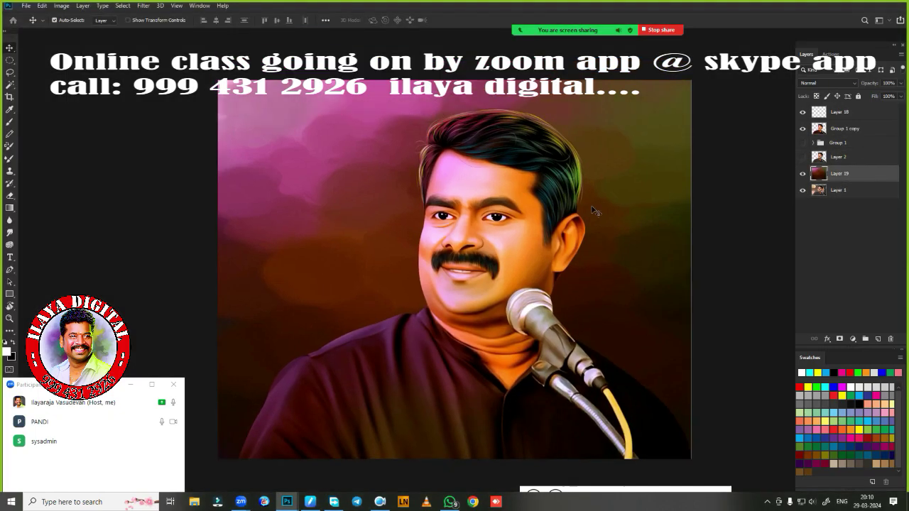
pyautogui.click(839, 113)
# Step: Recolour Layer 19 with Hue/Saturation: Hue -44, Saturation -27, Lightness -34
pyautogui.press('m')
pyautogui.scroll(-3, 574, 390)
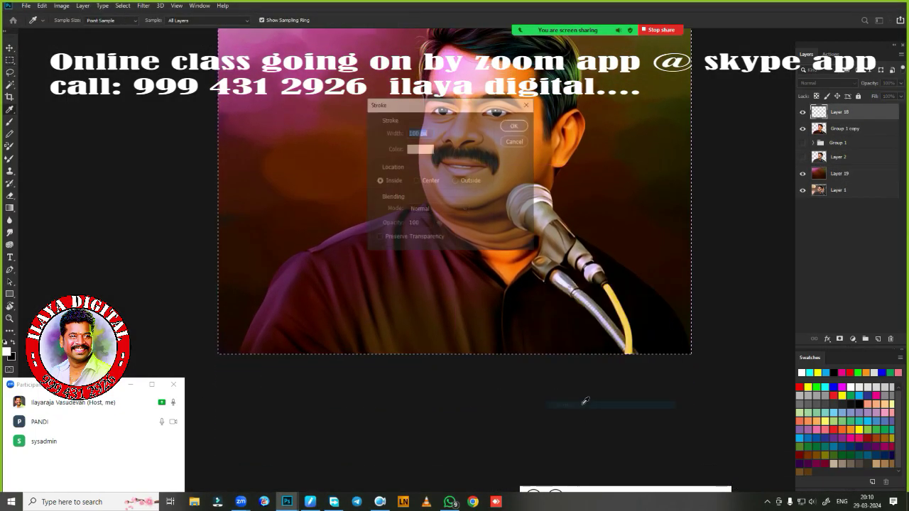
pyautogui.scroll(3, 574, 390)
pyautogui.press('v')
pyautogui.keyDown('ctrl'); pyautogui.click(396, 256); pyautogui.keyUp('ctrl')
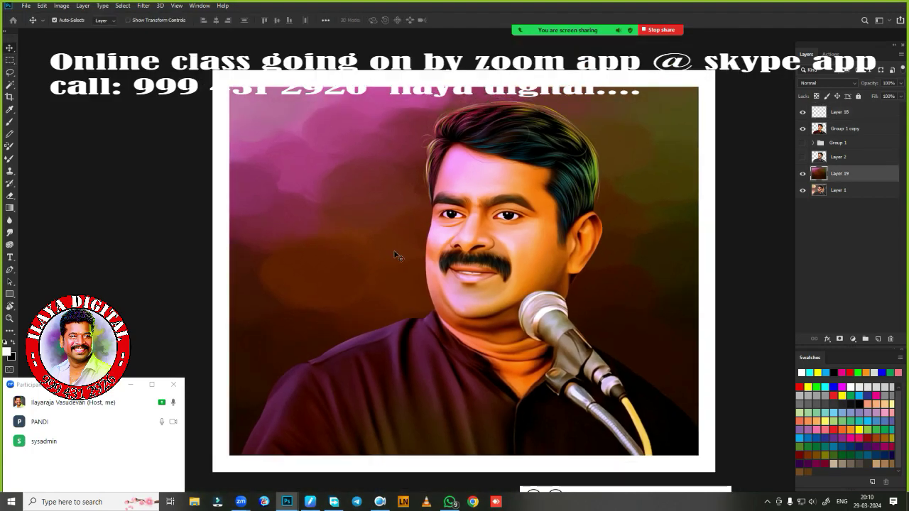
pyautogui.hotkey('ctrl', 'u')
pyautogui.moveTo(702, 136); pyautogui.dragTo(674, 138)
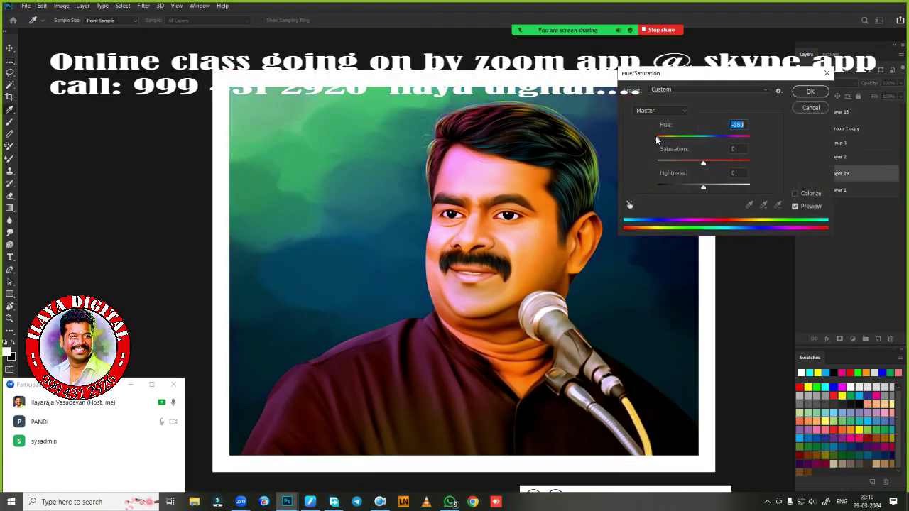
pyautogui.moveTo(682, 73); pyautogui.dragTo(730, 54)
pyautogui.moveTo(722, 119)
pyautogui.mouseDown()
pyautogui.moveTo(732, 126)
pyautogui.moveTo(724, 144)
pyautogui.moveTo(739, 169)
pyautogui.moveTo(738, 145)
pyautogui.mouseUp()
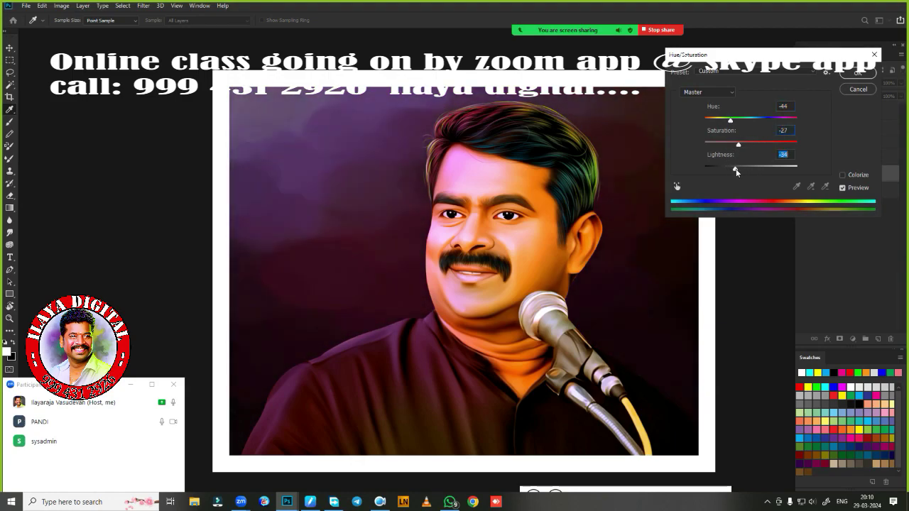
pyautogui.press('Return')
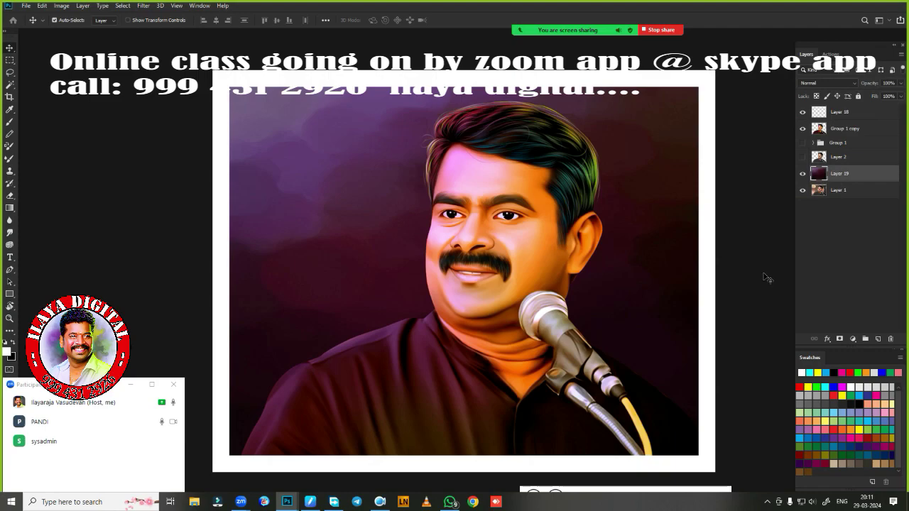
# Step: Hide and re-show the portrait and purple background layers to compare the result
pyautogui.click(802, 128)
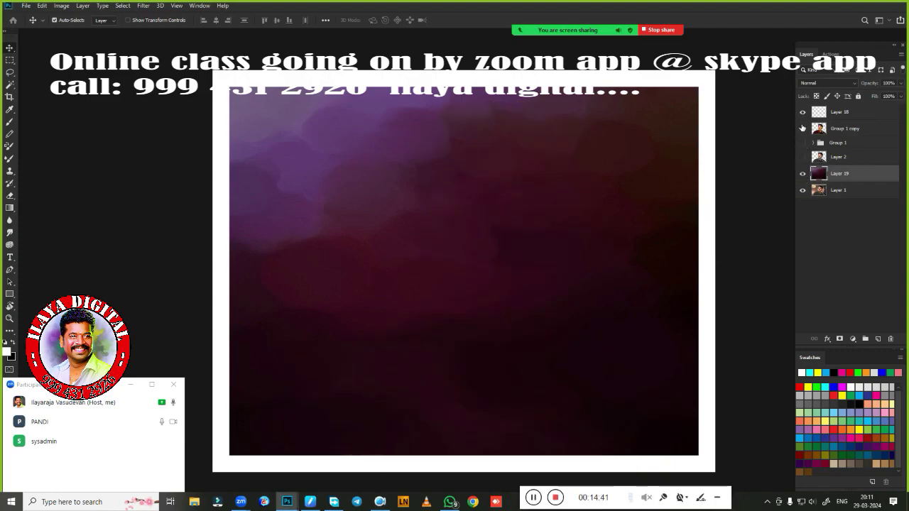
pyautogui.click(802, 173)
pyautogui.click(802, 128)
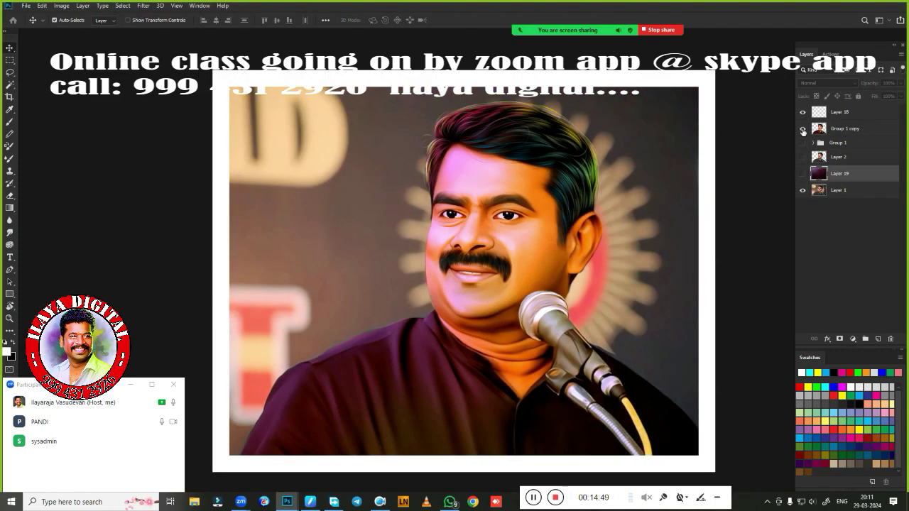
pyautogui.click(803, 173)
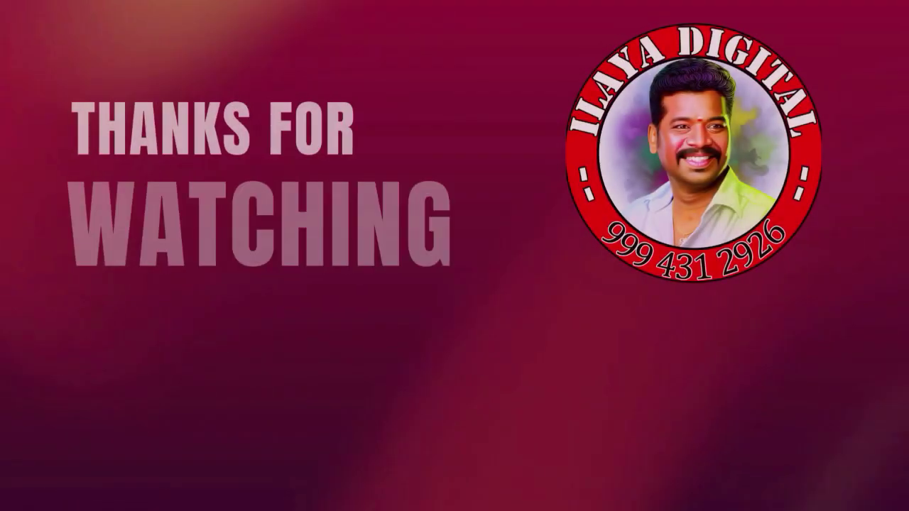